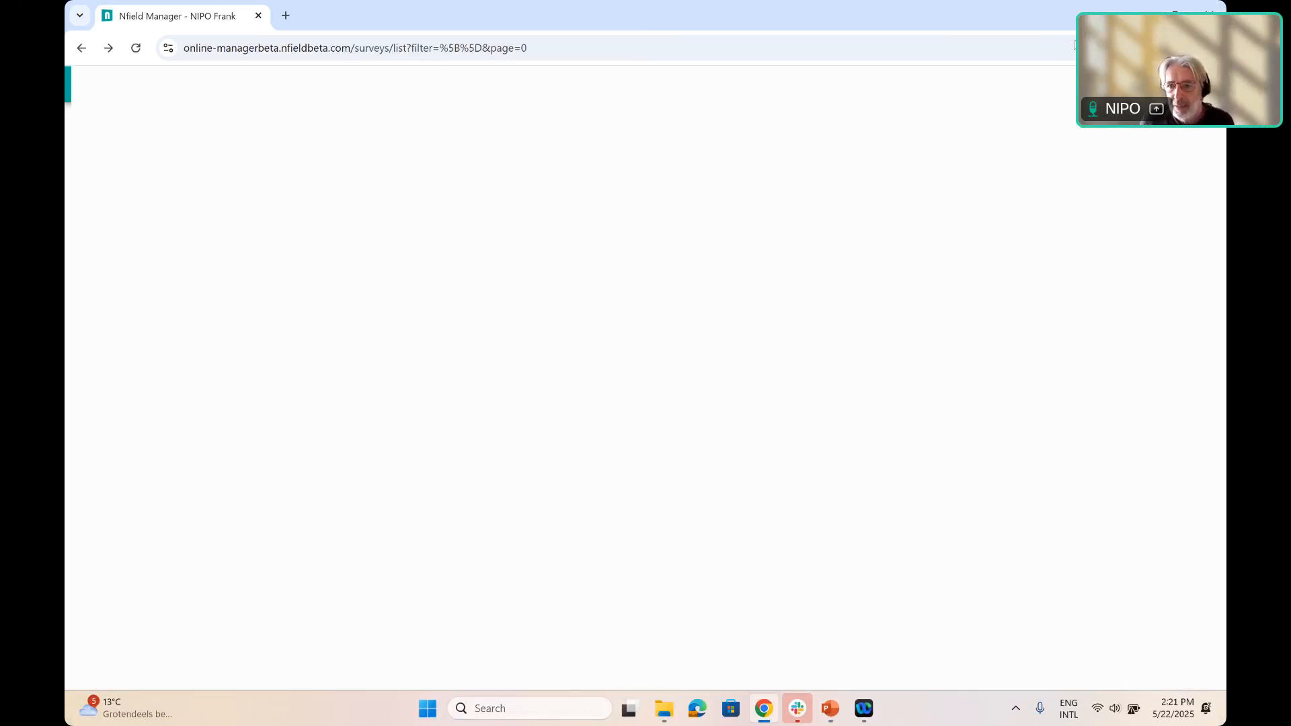
# Create a blank survey named LP1 in the Default survey group with the Online channel
pyautogui.click(1161, 133)
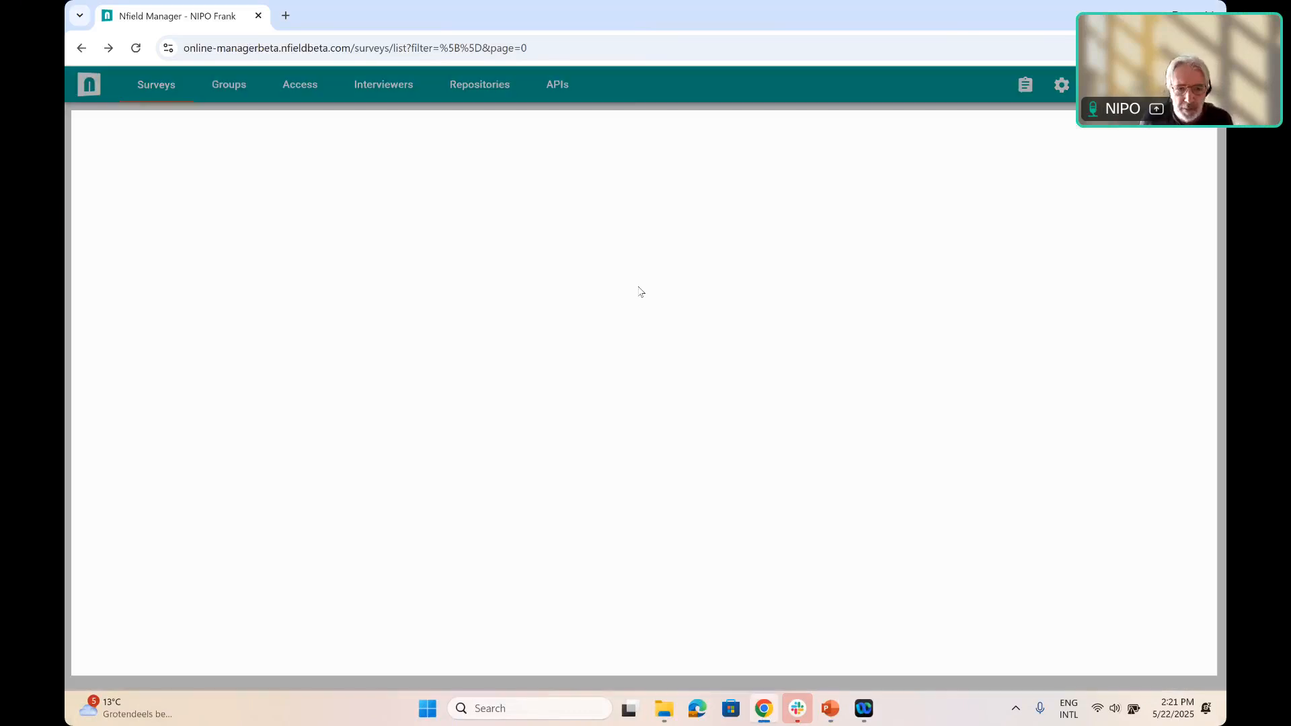
pyautogui.write('Lp')
pyautogui.press('BackSpace')
pyautogui.write('P1')
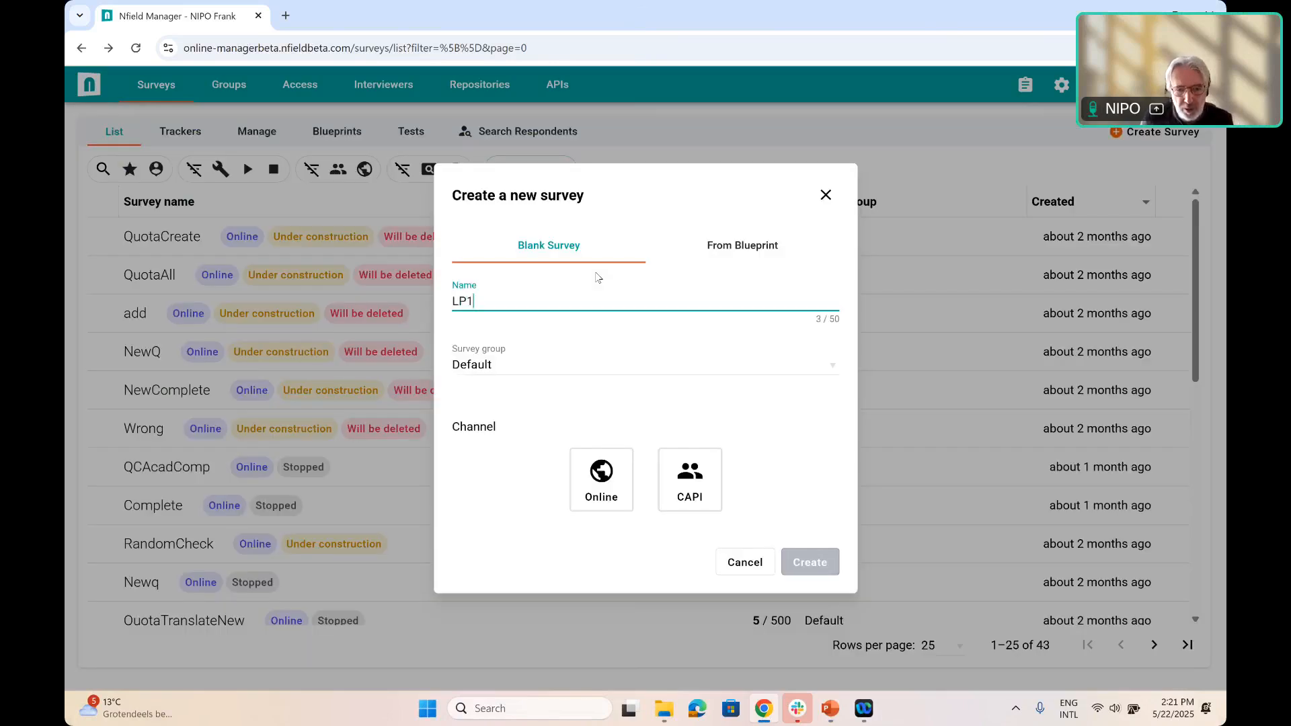
pyautogui.click(619, 499)
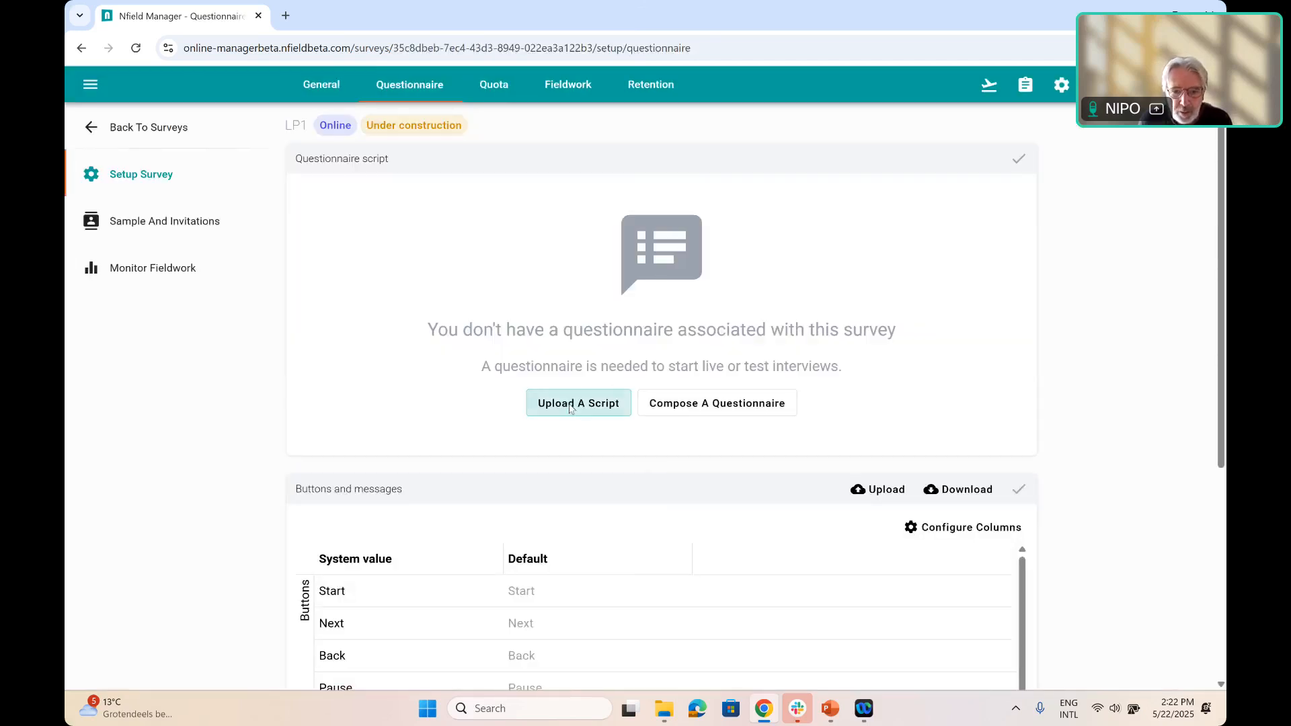
# Upload the Sureveyq file from the LandingPage folder as the questionnaire script and save it
pyautogui.click(570, 408)
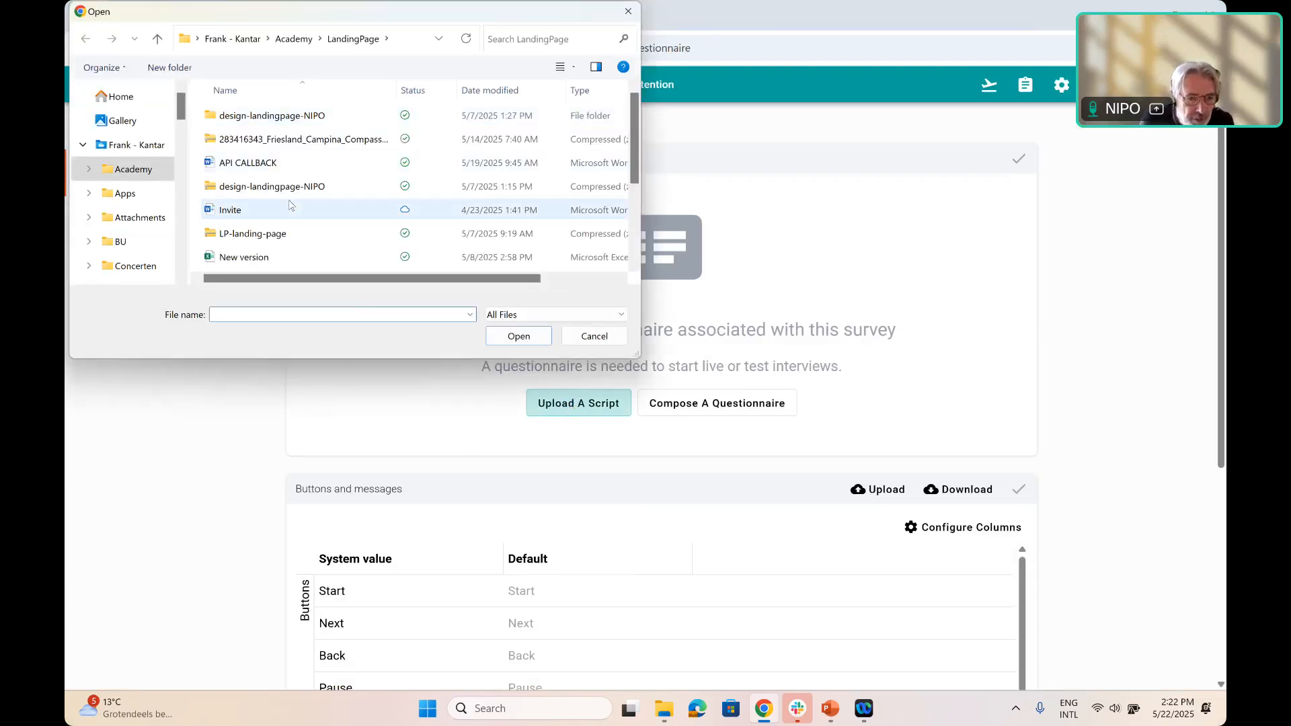
pyautogui.scroll(-1, 290, 202)
pyautogui.scroll(-1, 291, 194)
pyautogui.click(239, 263)
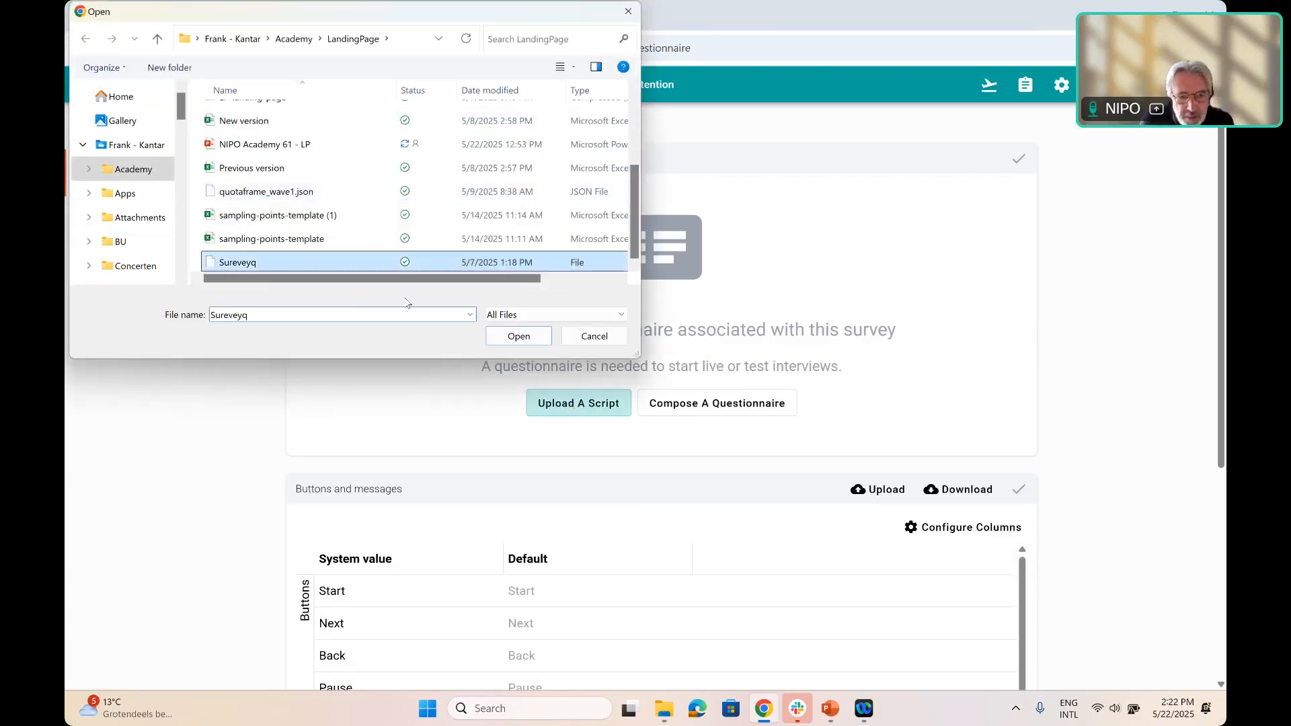
pyautogui.click(522, 340)
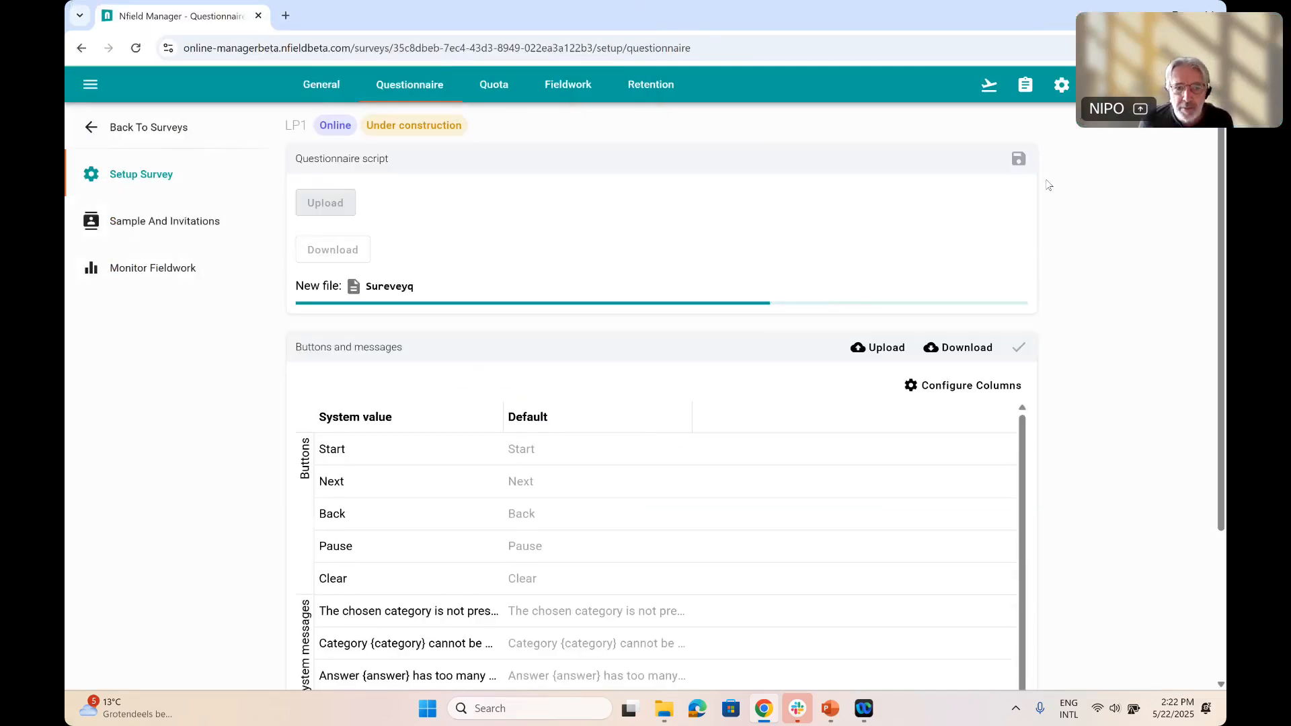
pyautogui.click(1018, 159)
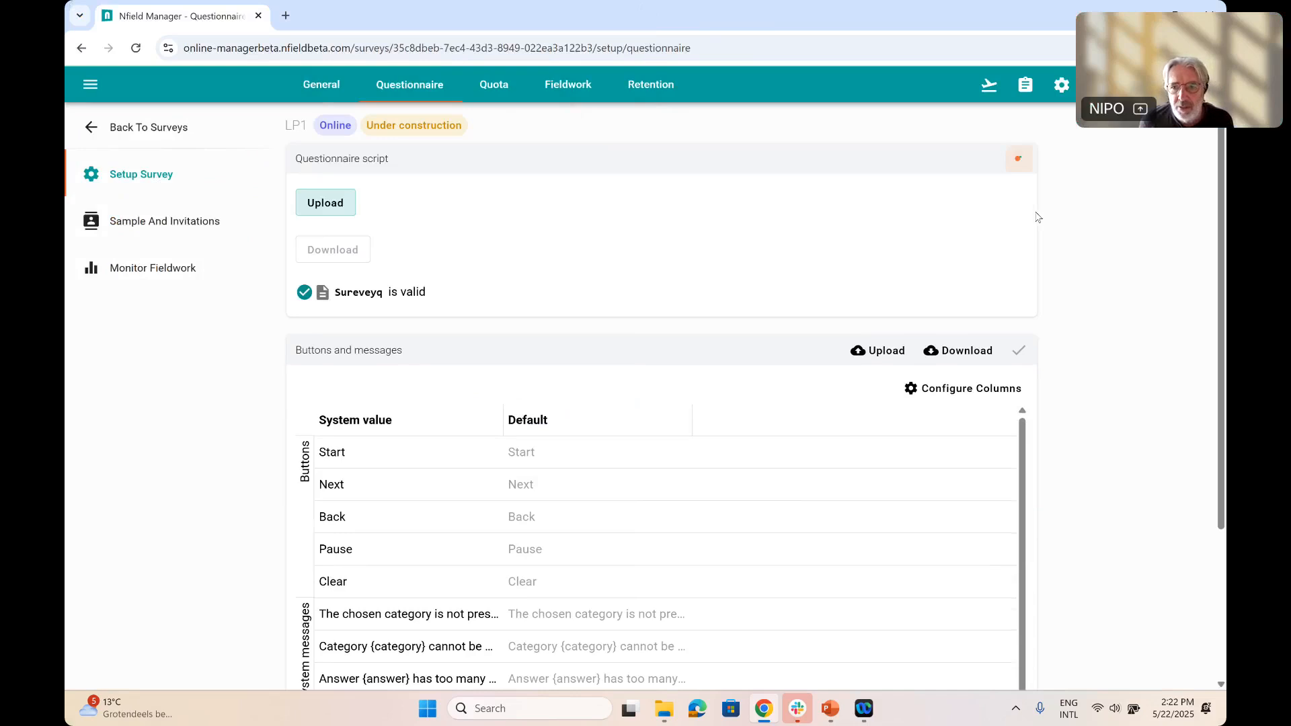
# Publish the LP1 survey and open its test interview link in a new, maximized browser tab
pyautogui.click(999, 92)
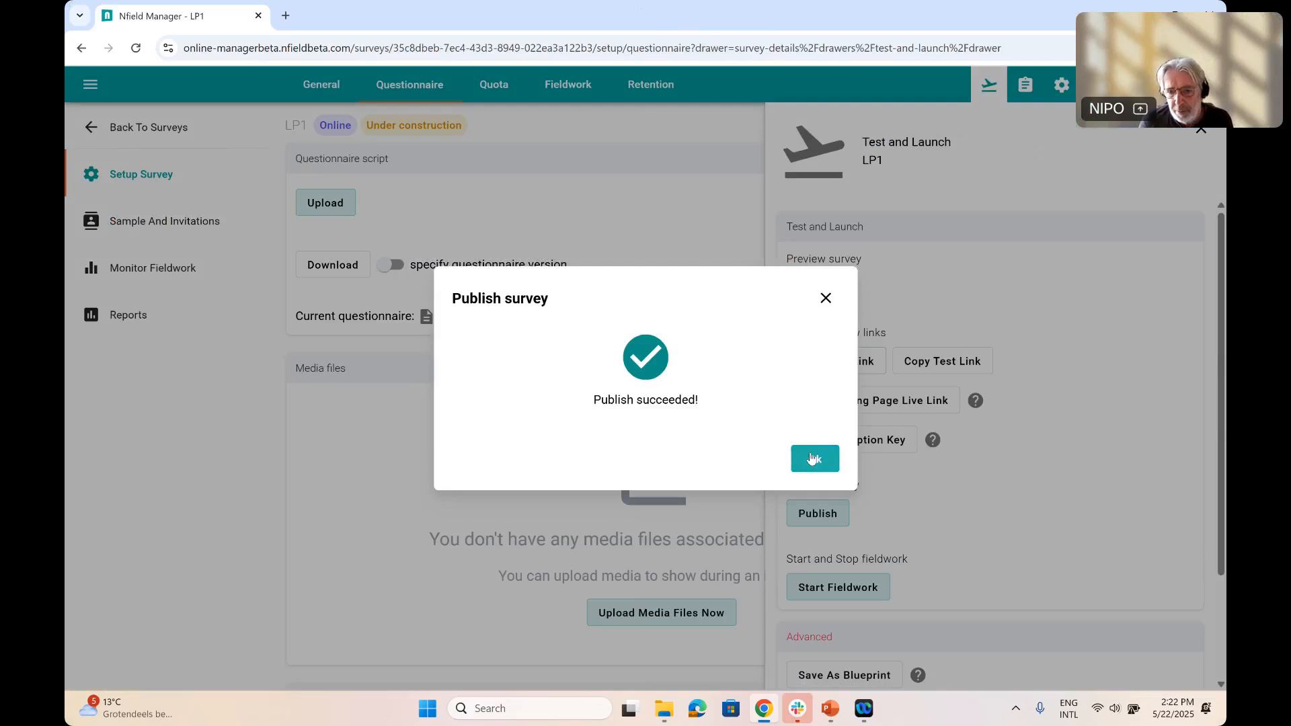
pyautogui.click(814, 457)
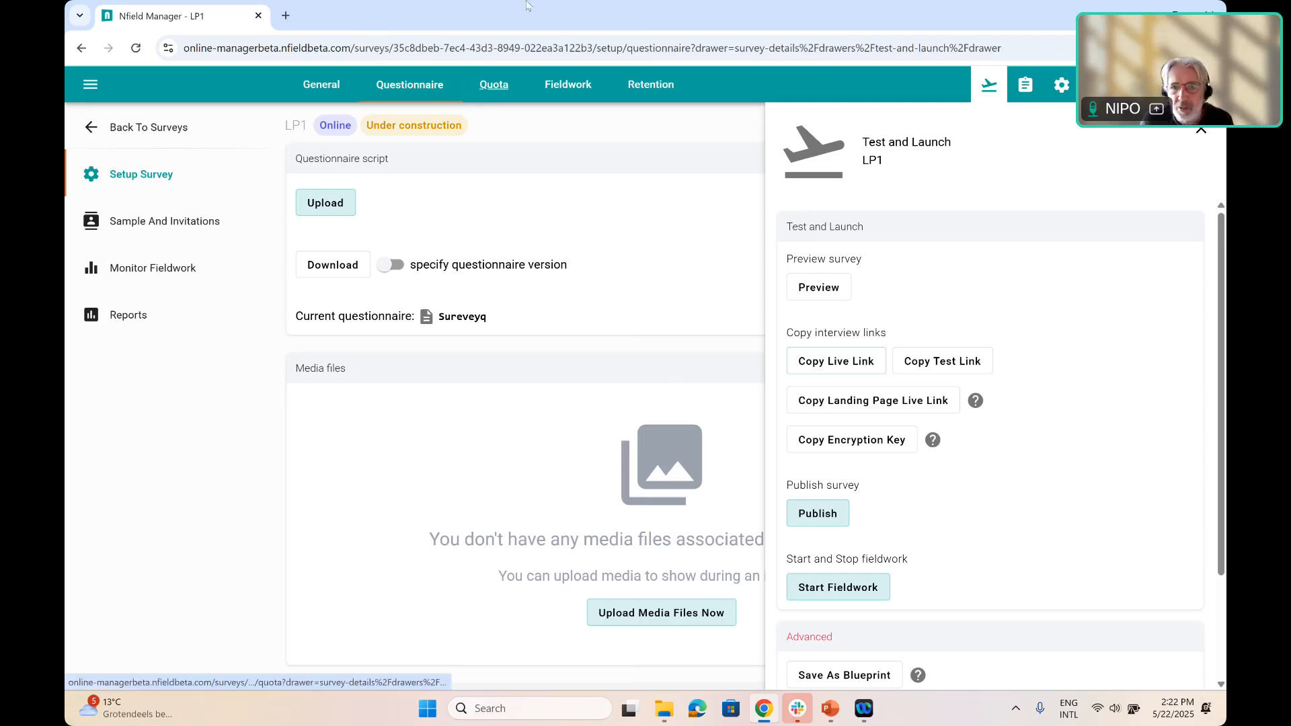
pyautogui.doubleClick(375, 16)
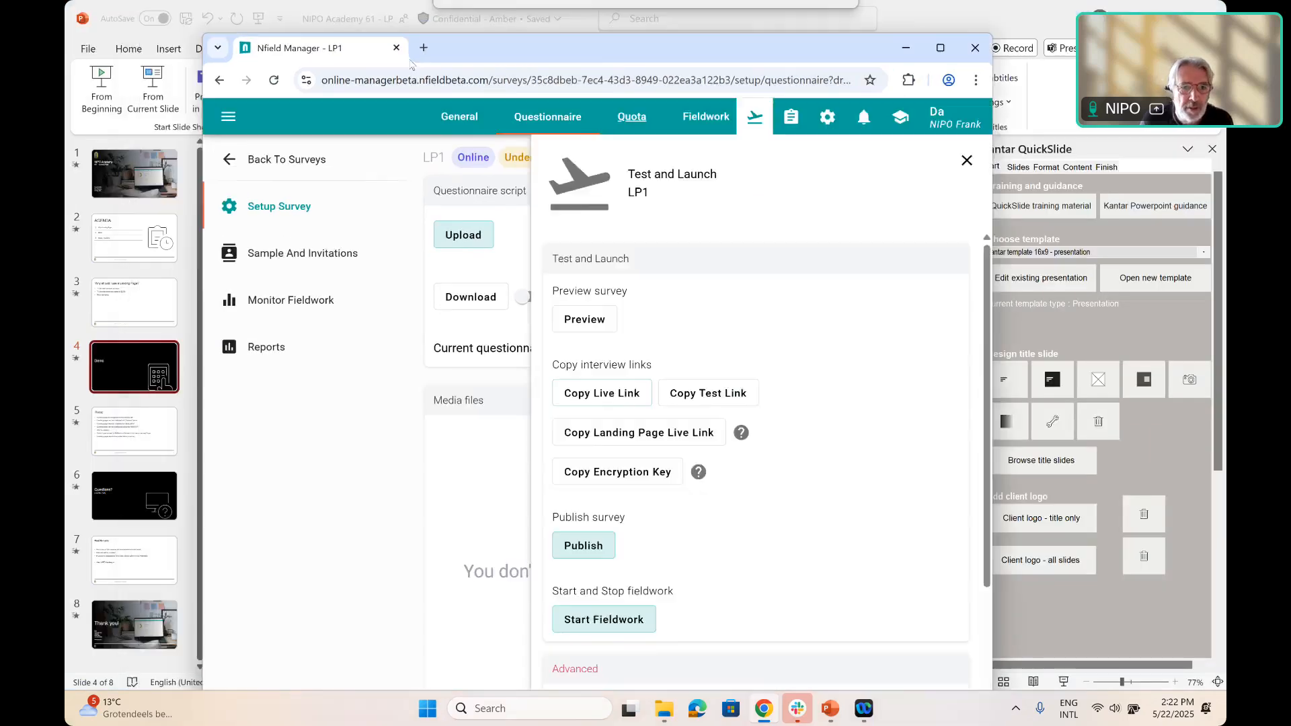
pyautogui.hotkey('ctrl', 't')
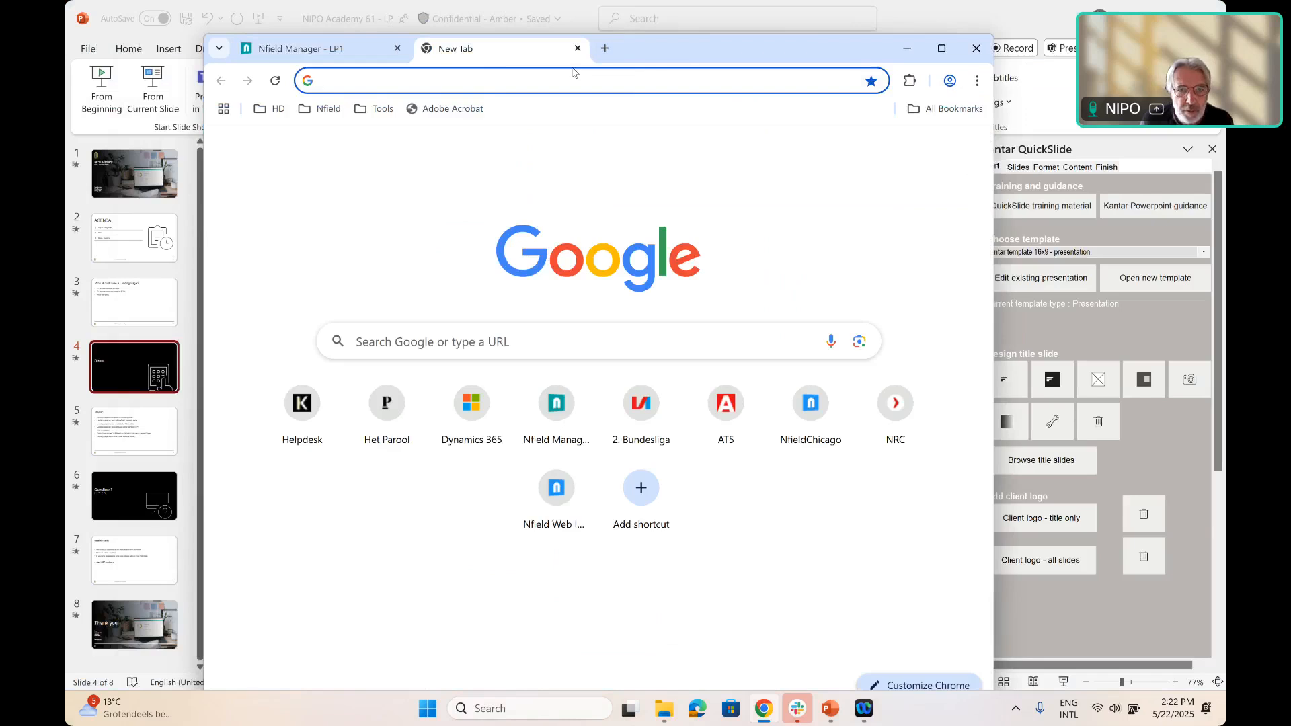
pyautogui.click(470, 86)
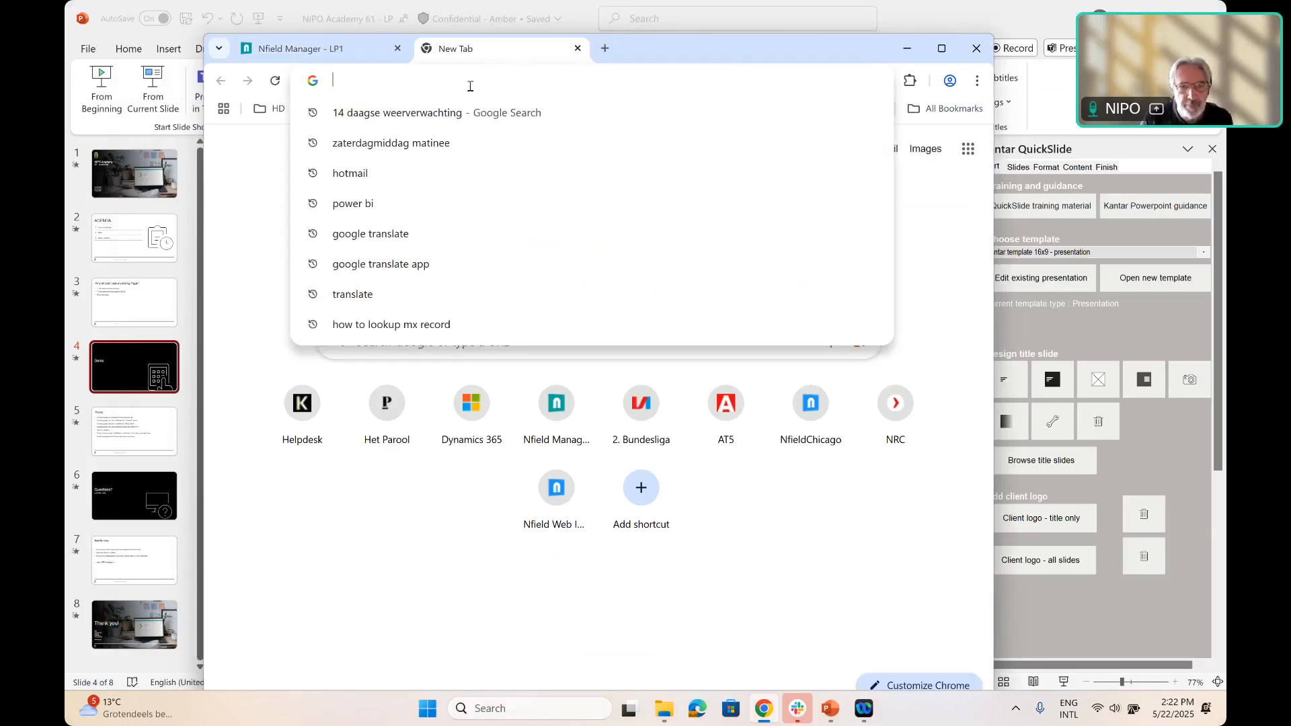
pyautogui.hotkey('ctrl', 'v')
pyautogui.press('Return')
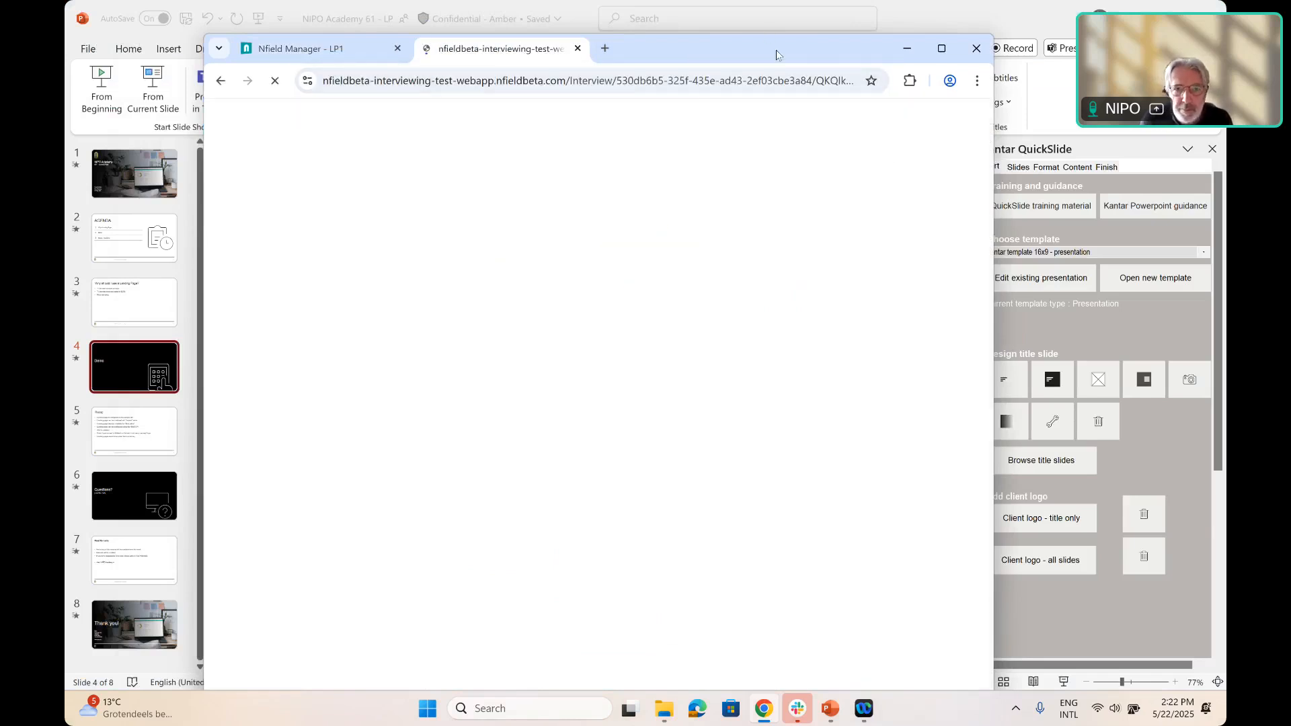
pyautogui.moveTo(790, 59); pyautogui.dragTo(739, 104)
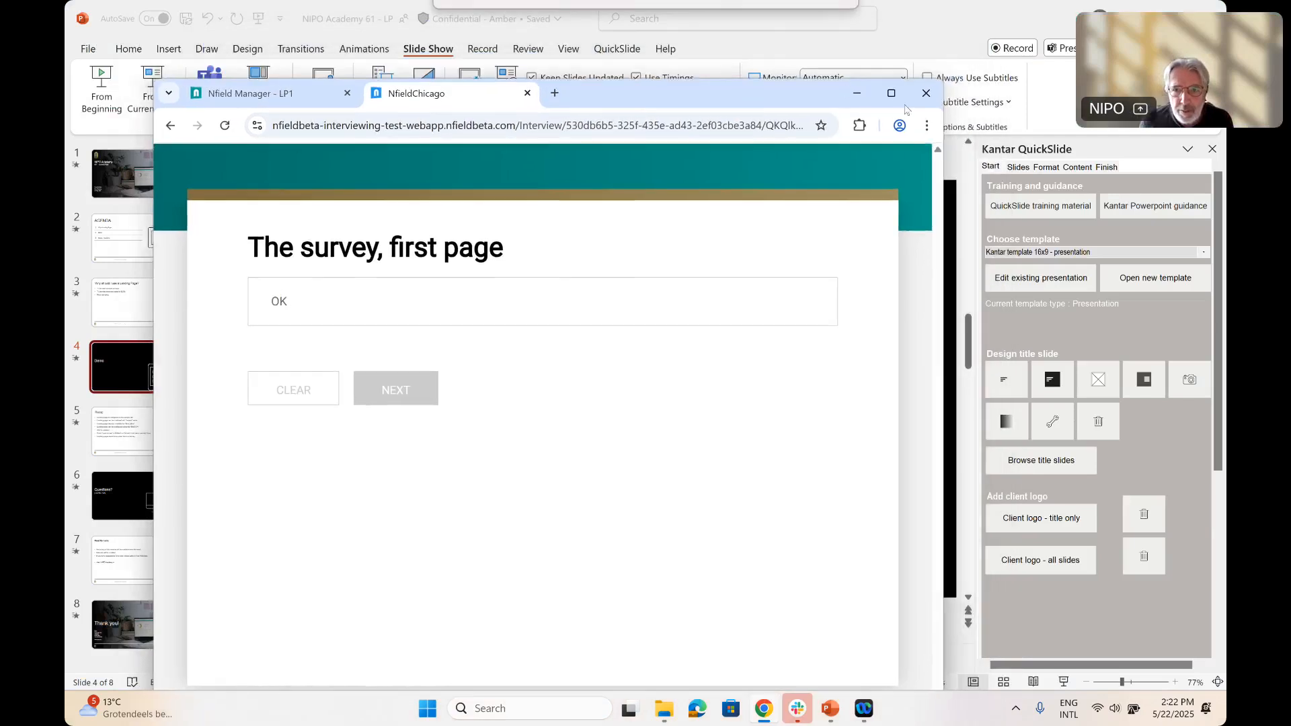
pyautogui.click(891, 95)
# Answer OK on the survey's first page and go through the test interview to completion
pyautogui.click(441, 243)
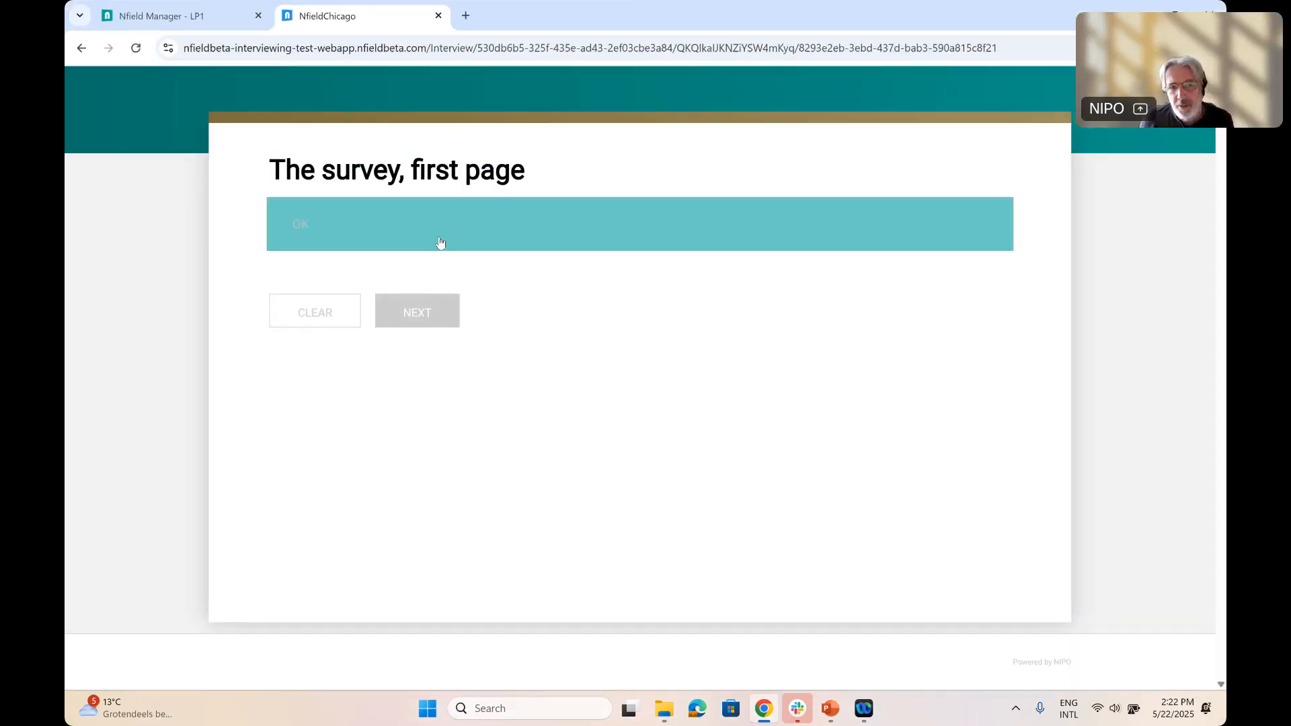
pyautogui.click(438, 316)
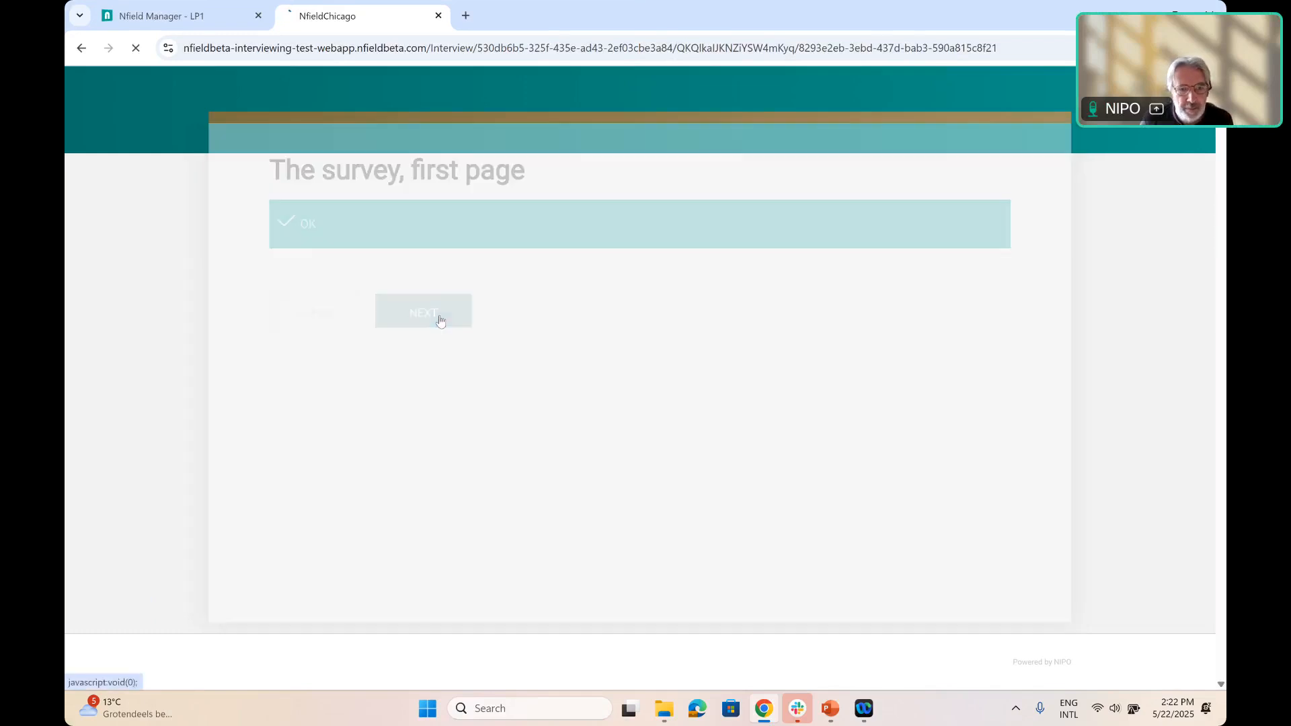
pyautogui.click(493, 301)
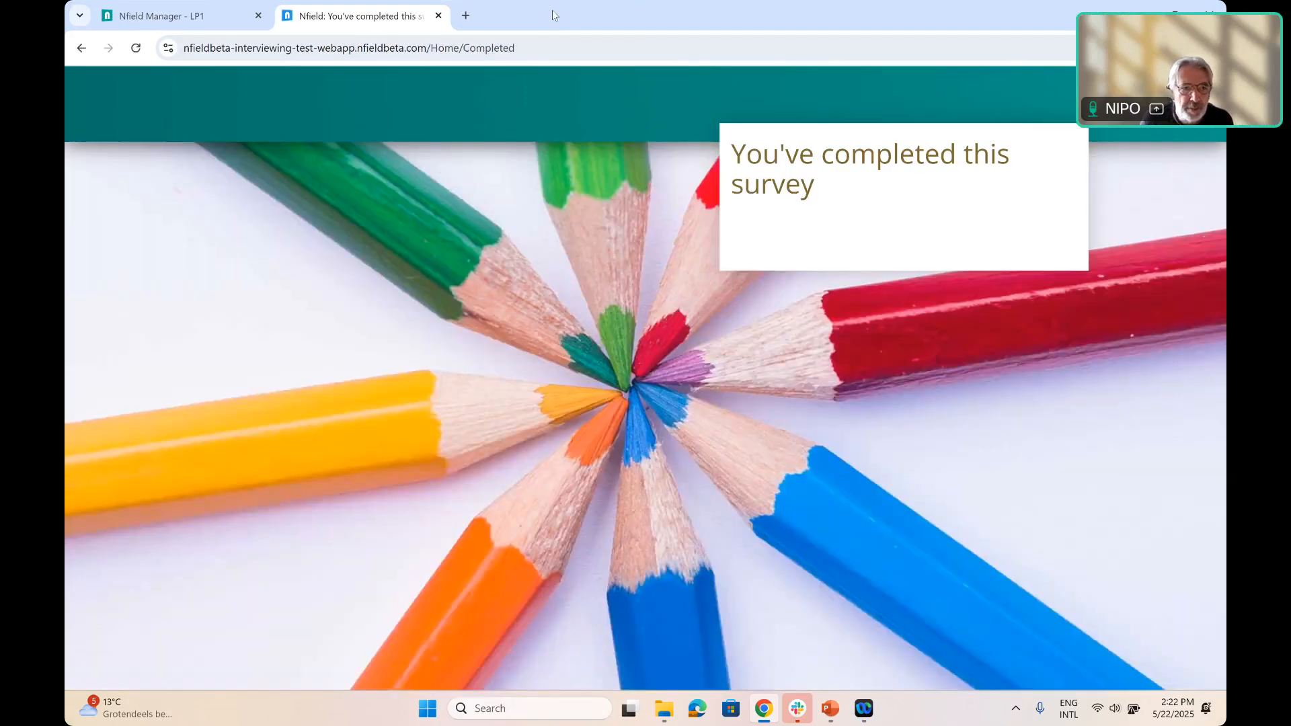
# Return to the LP1 survey in Nfield Manager, enable the use of a landing page in its sample and invitations settings, and save
pyautogui.doubleClick(553, 15)
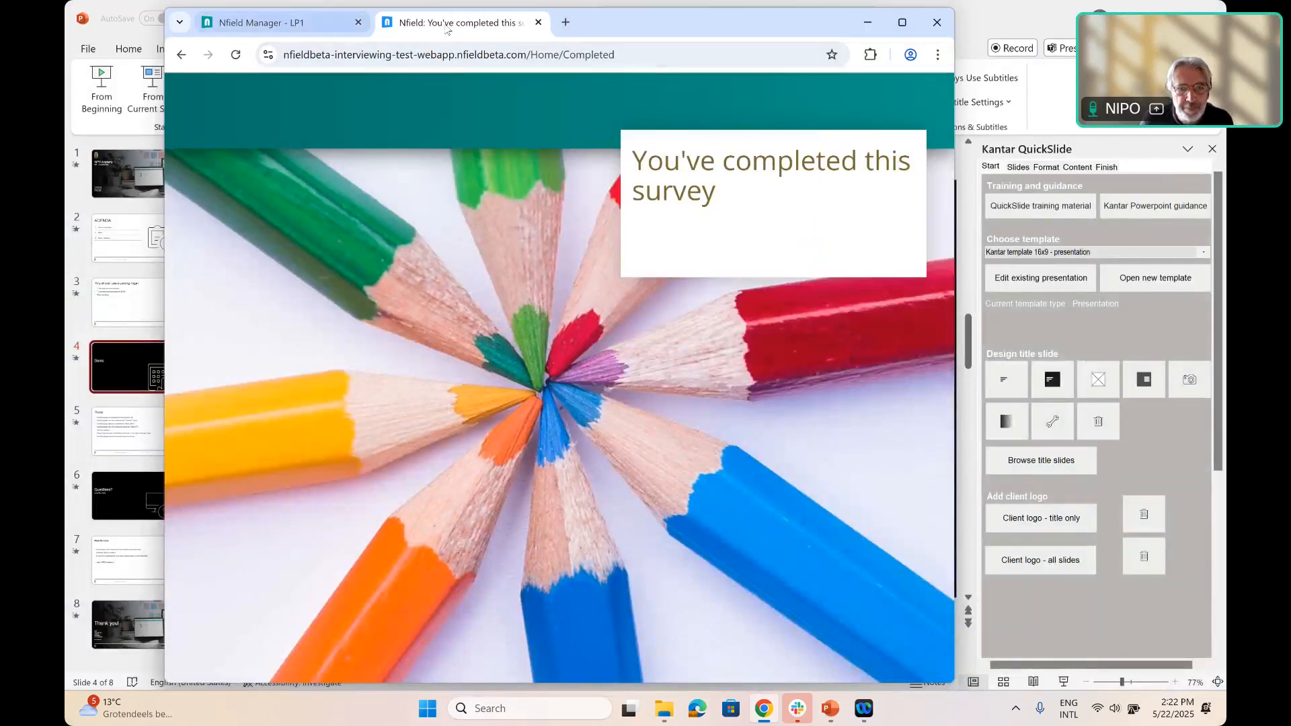
pyautogui.click(262, 22)
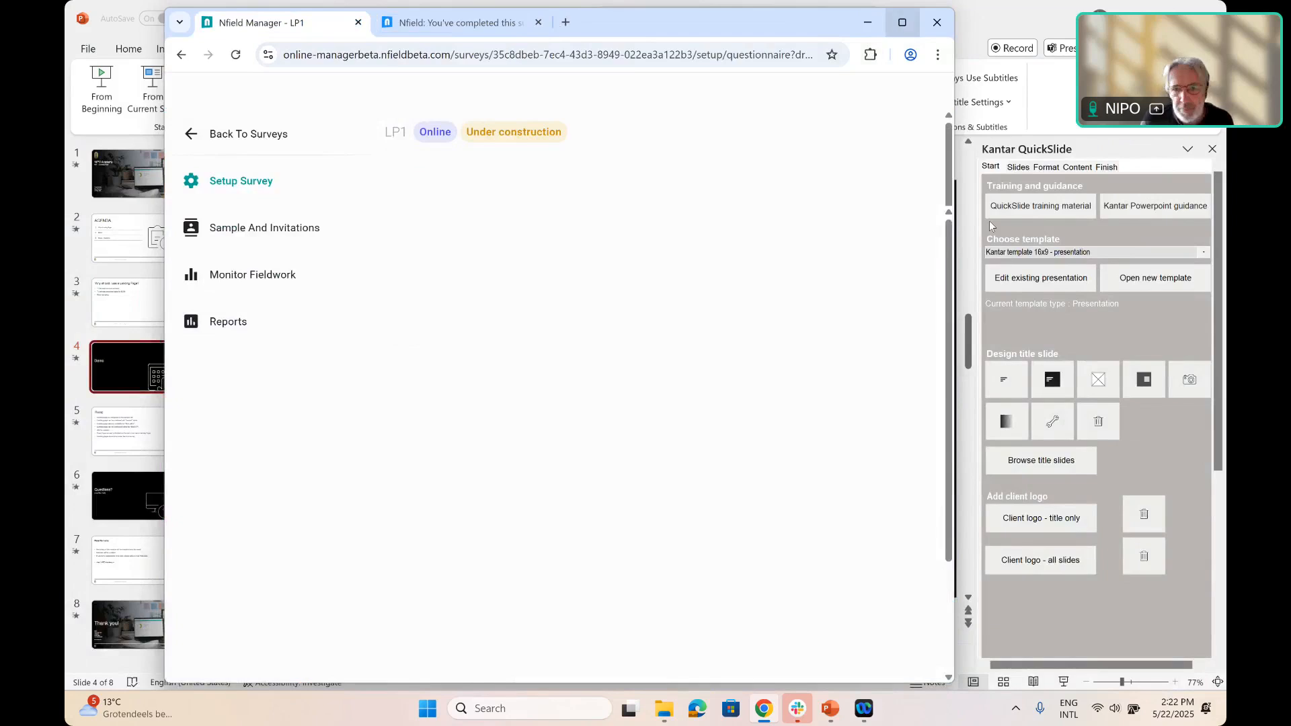
pyautogui.click(902, 22)
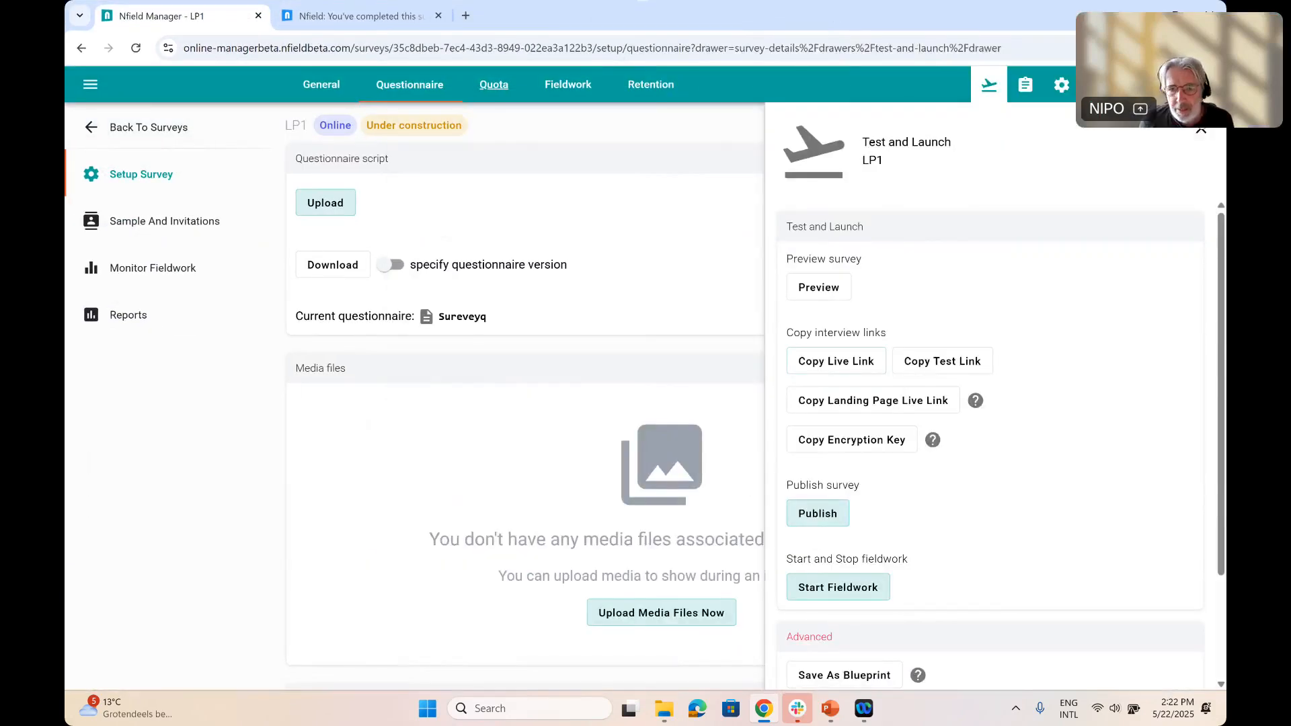
pyautogui.click(1201, 130)
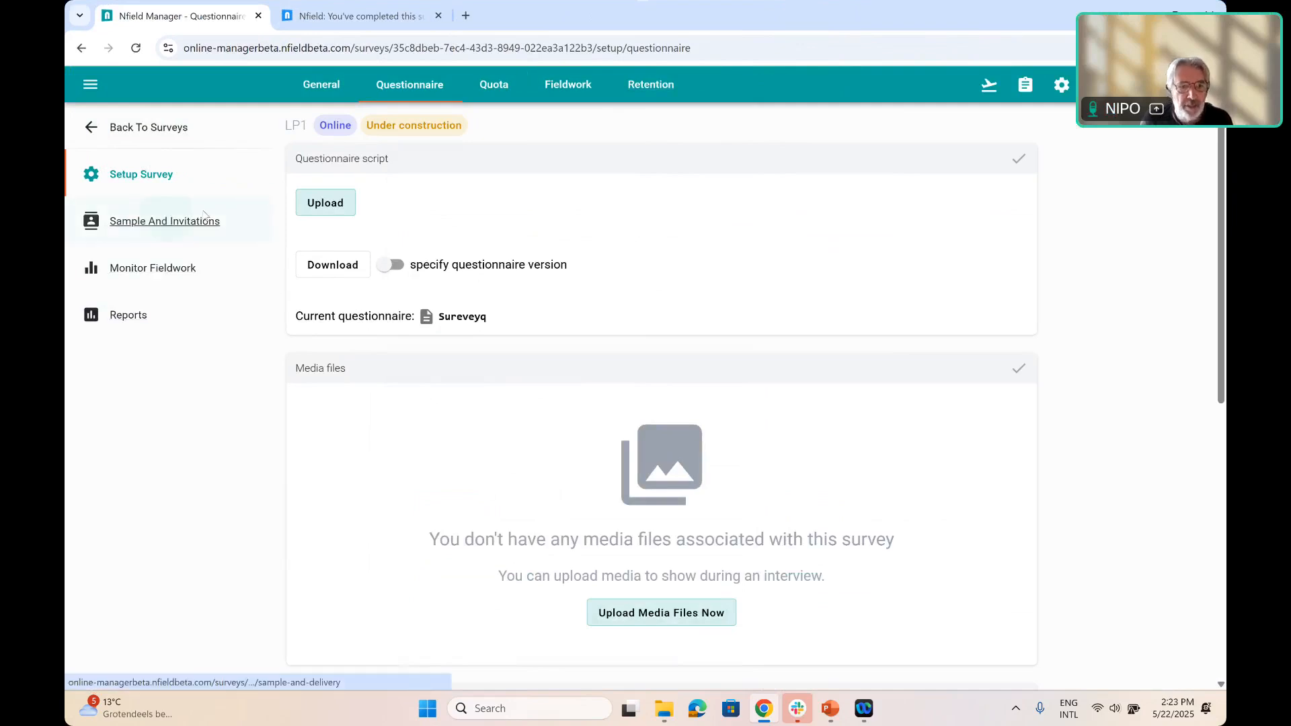
pyautogui.click(180, 227)
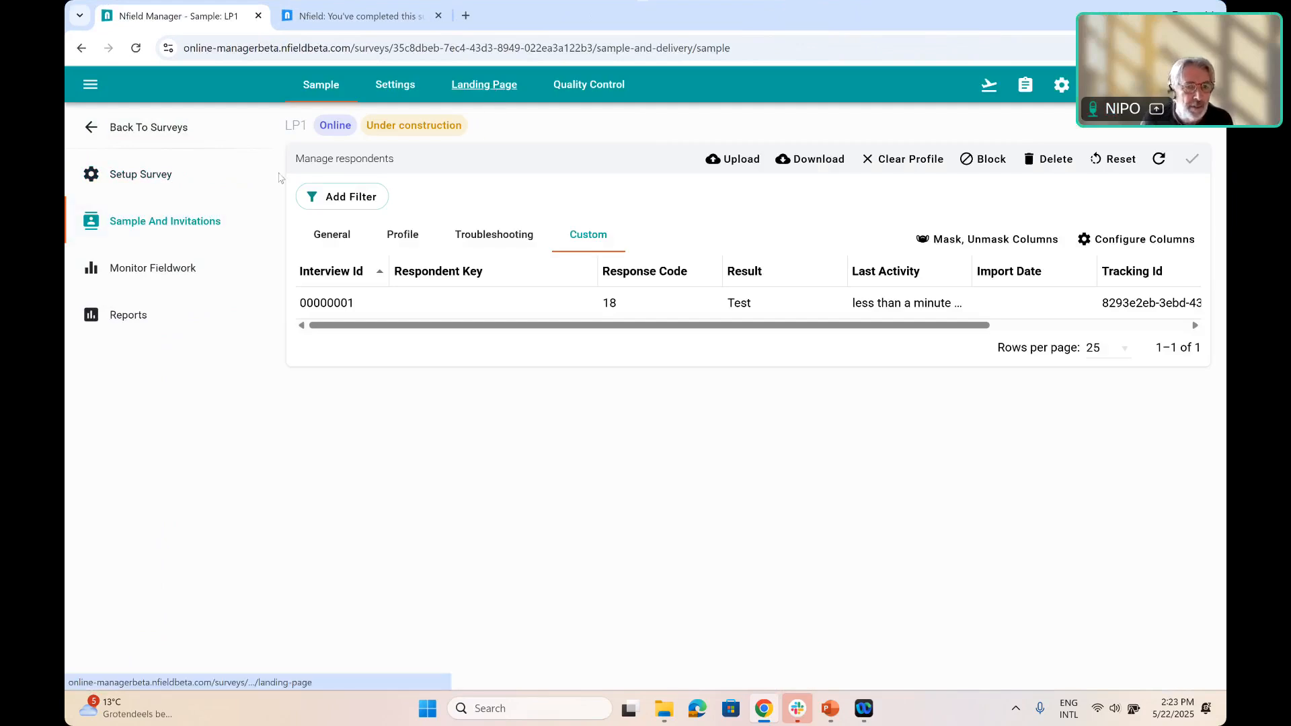
pyautogui.click(488, 90)
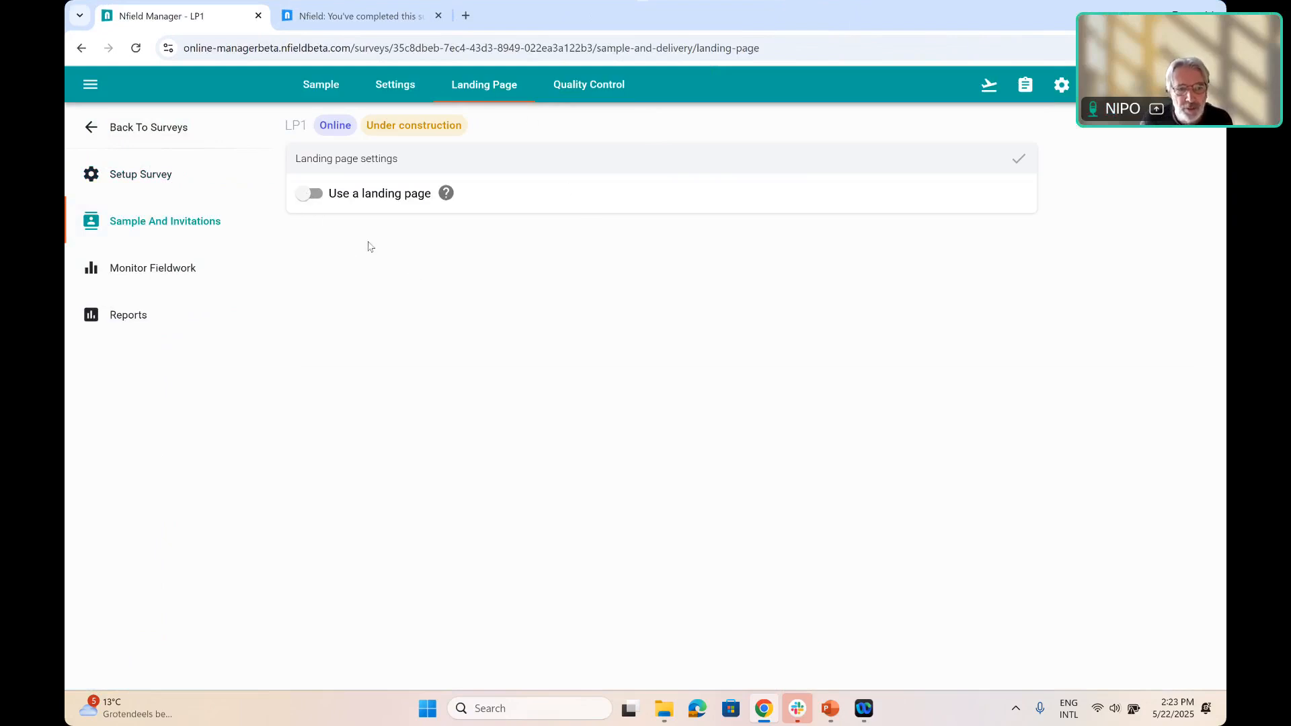
pyautogui.click(309, 193)
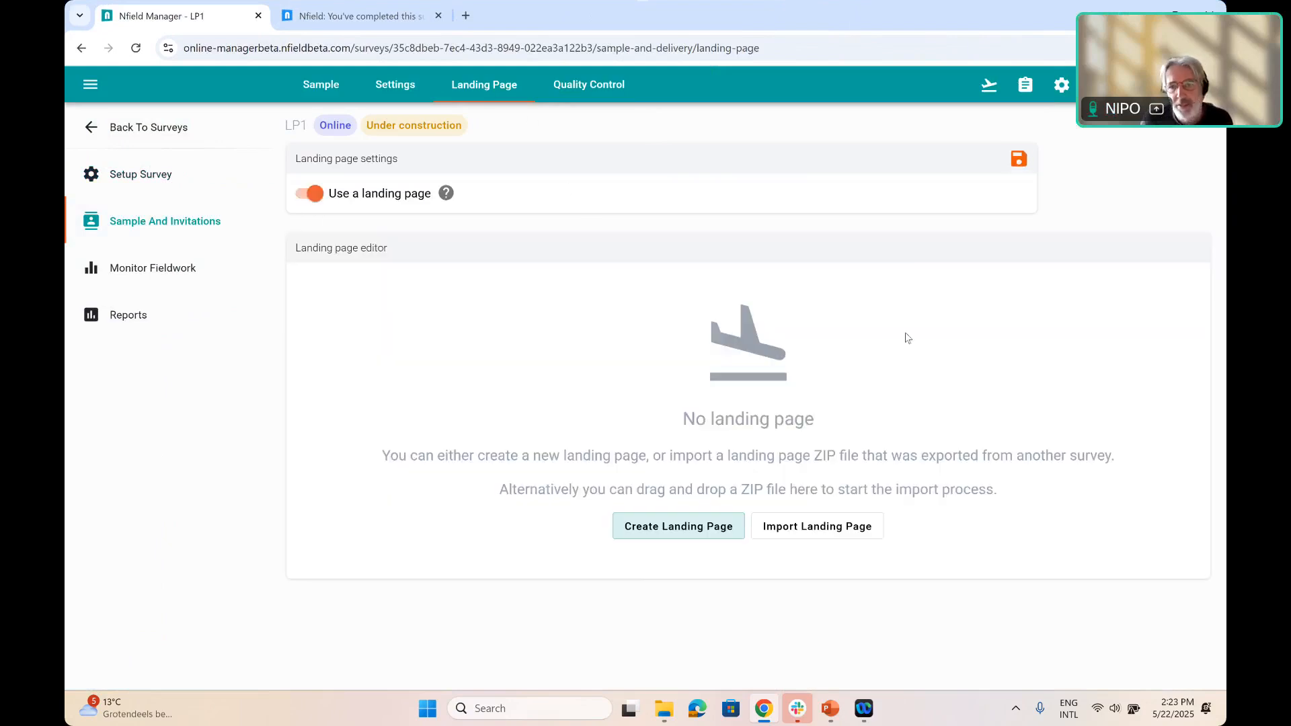
pyautogui.click(1027, 163)
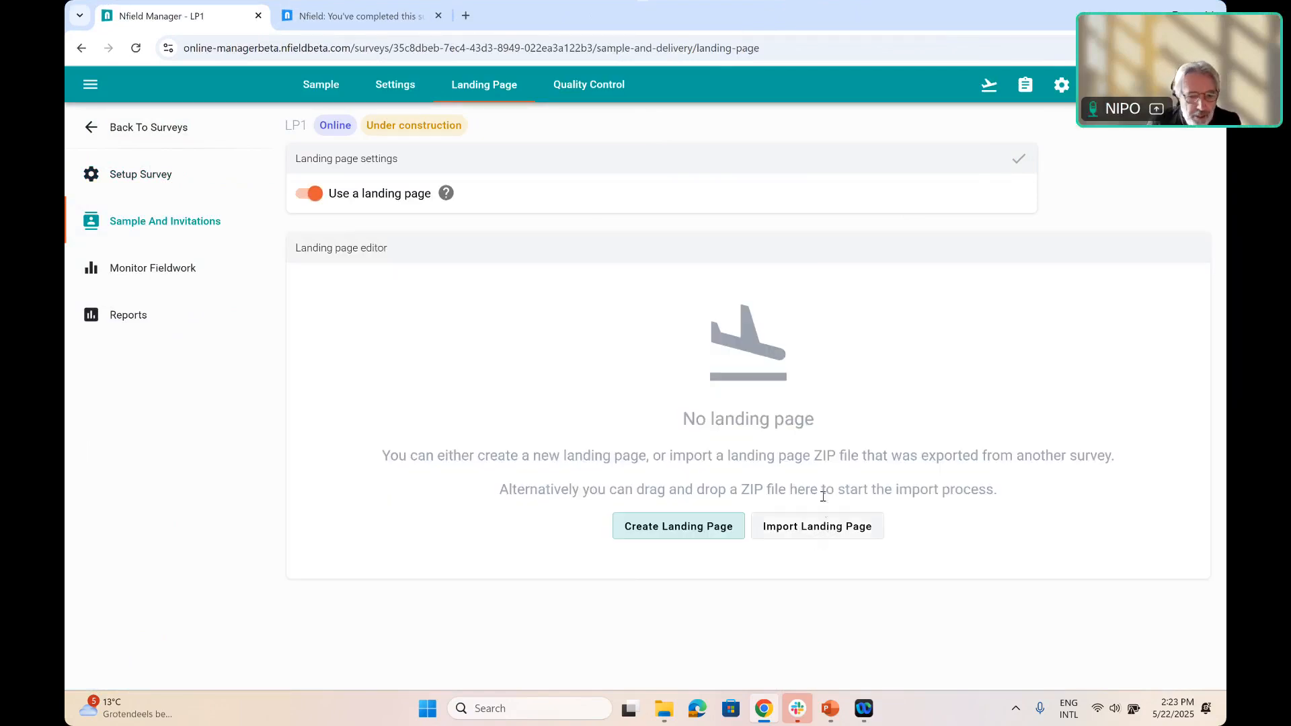
# Create a new landing page for LP1 and review the default template's content in the editor
pyautogui.click(679, 527)
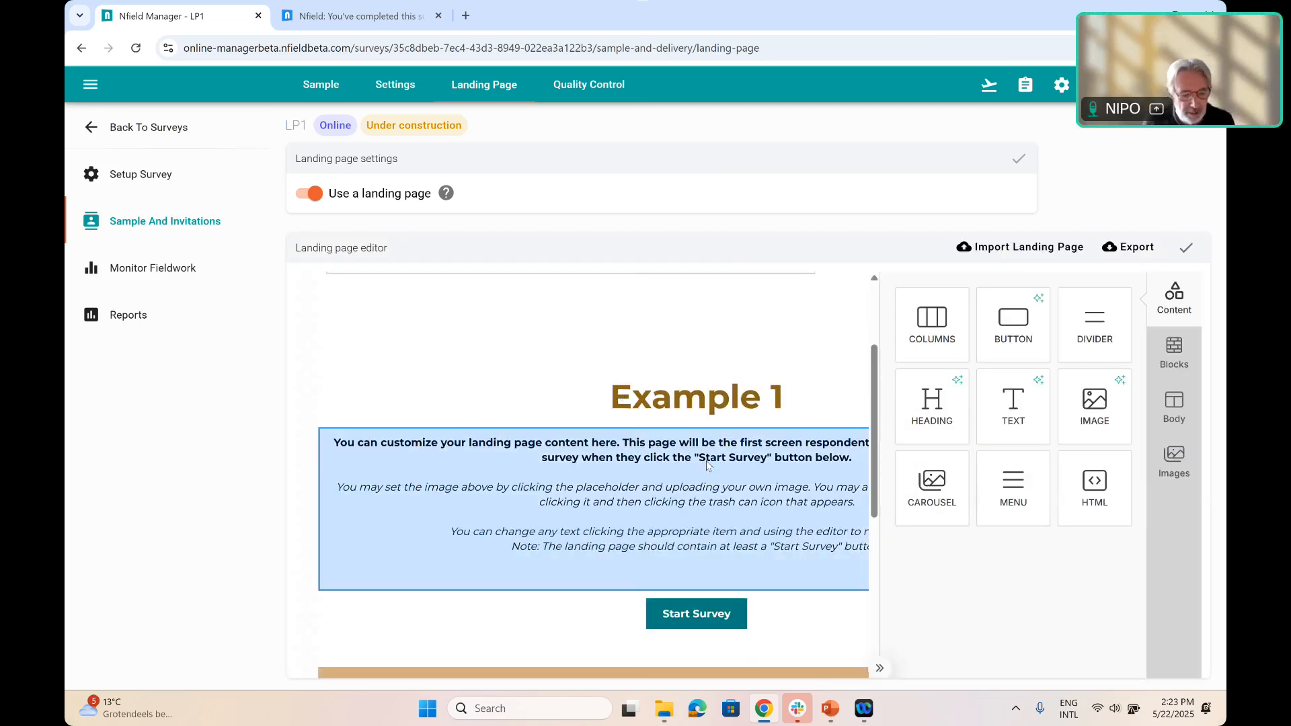
pyautogui.scroll(-3, 753, 357)
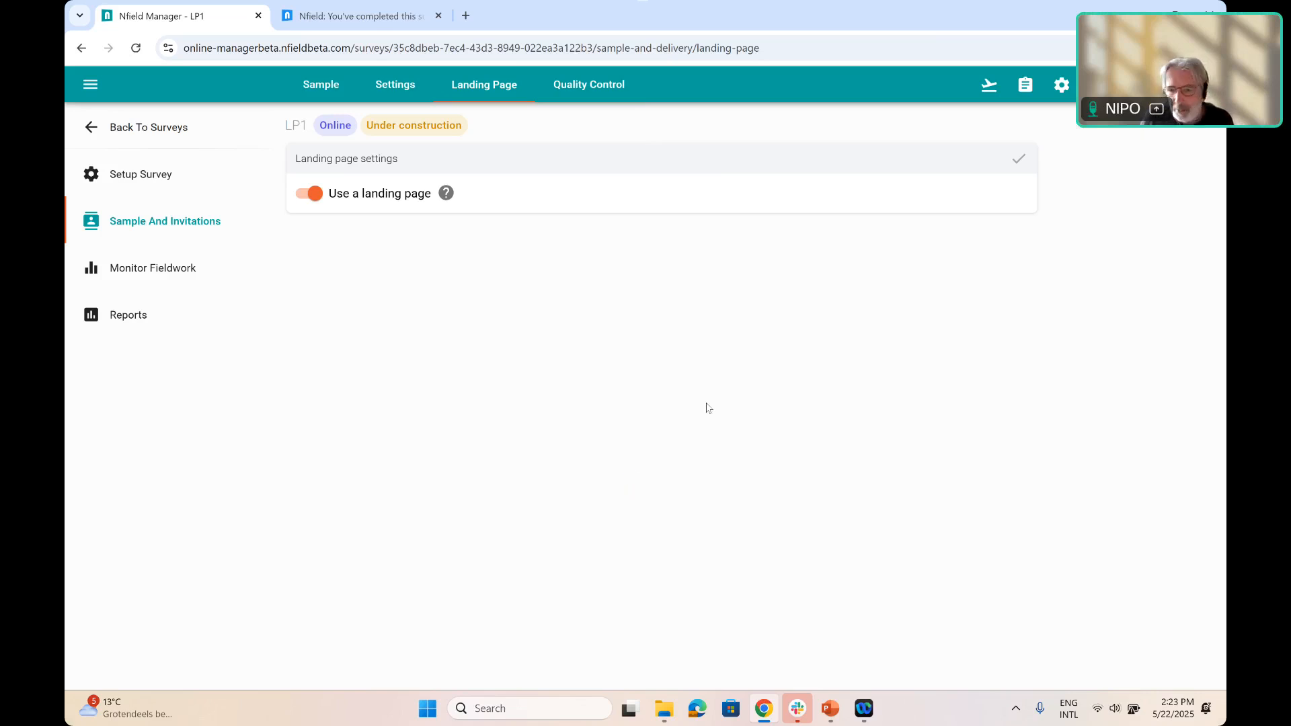
pyautogui.scroll(-3, 740, 487)
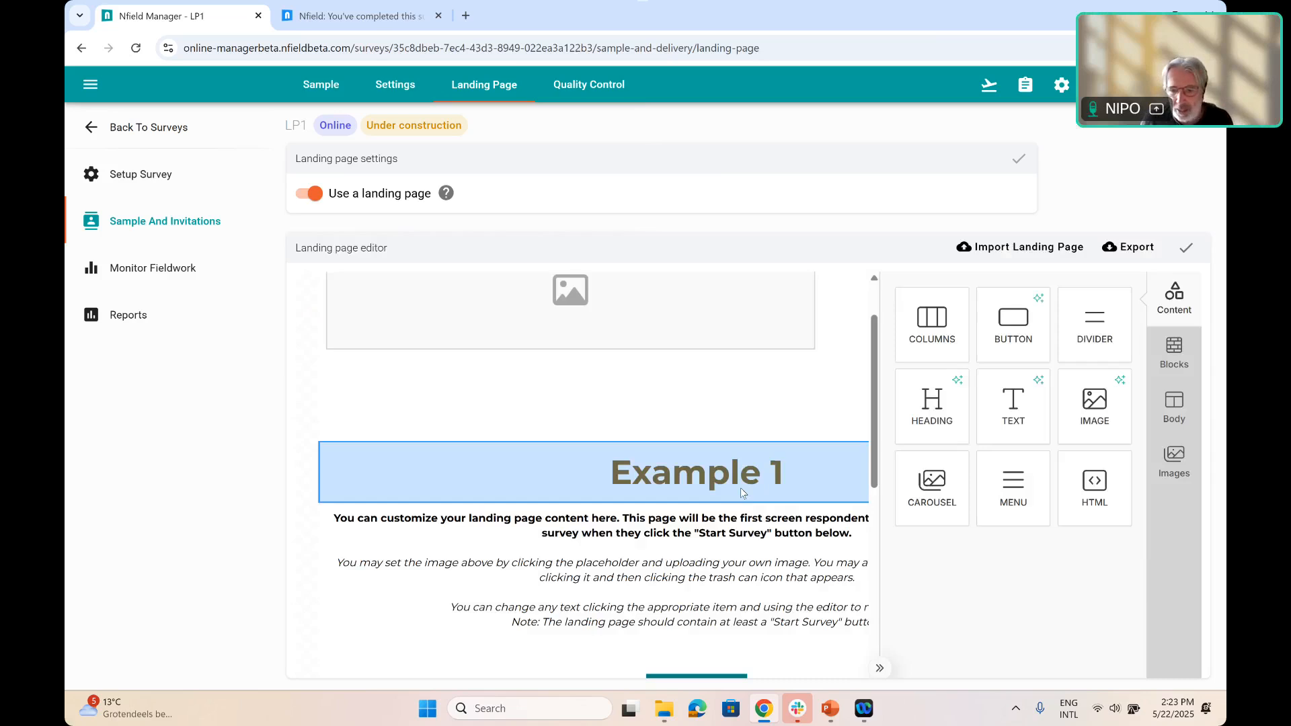
pyautogui.scroll(3, 748, 487)
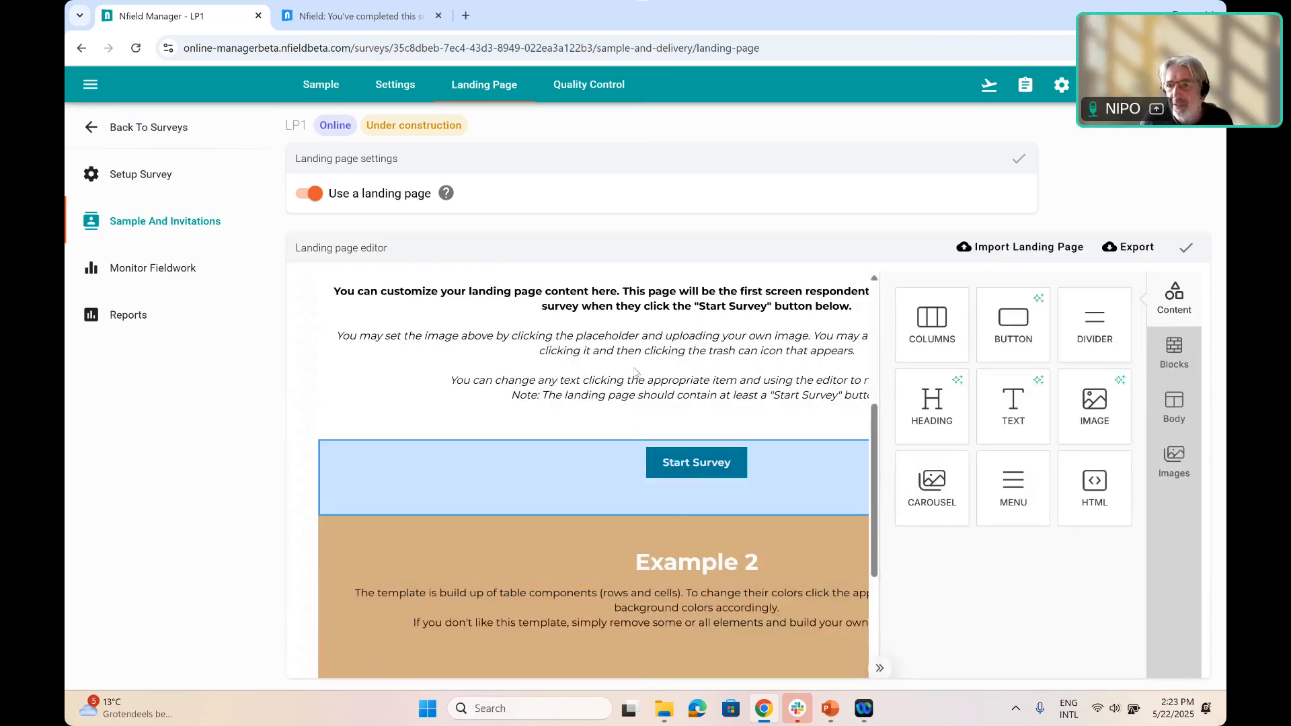
pyautogui.scroll(3, 639, 370)
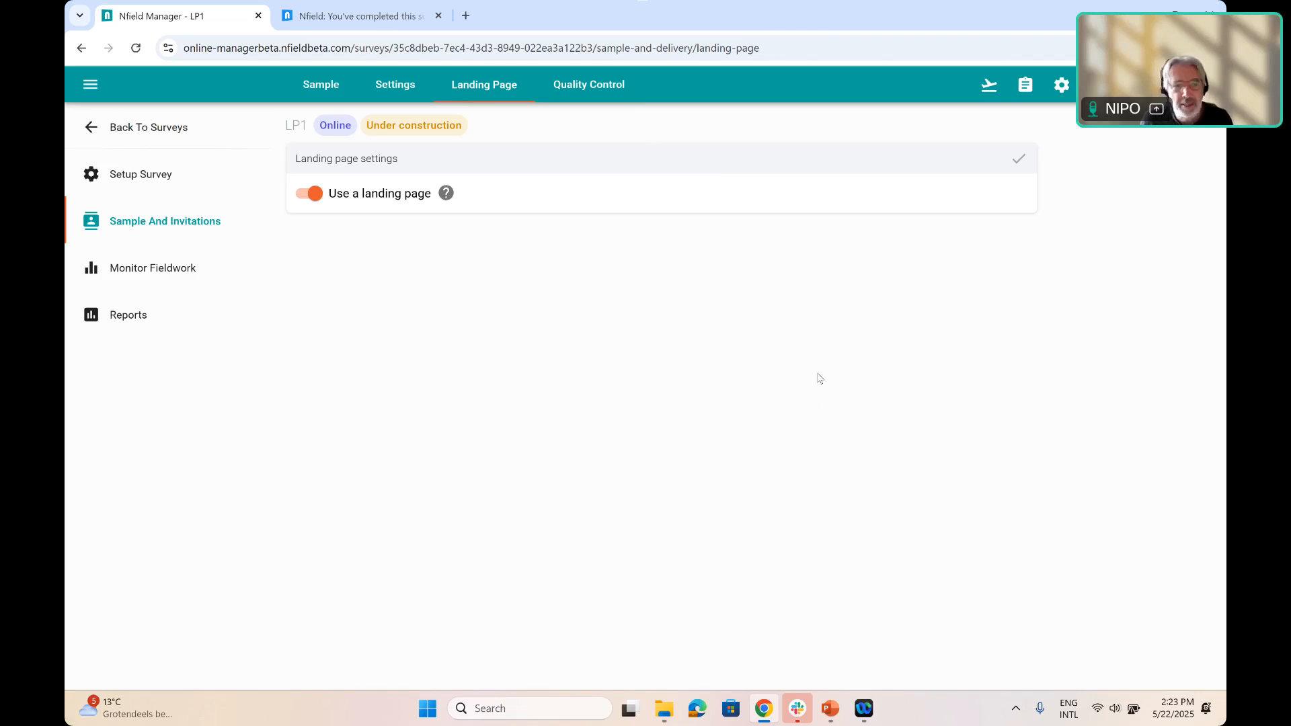
# Start fieldwork for the LP1 survey and confirm it
pyautogui.click(989, 85)
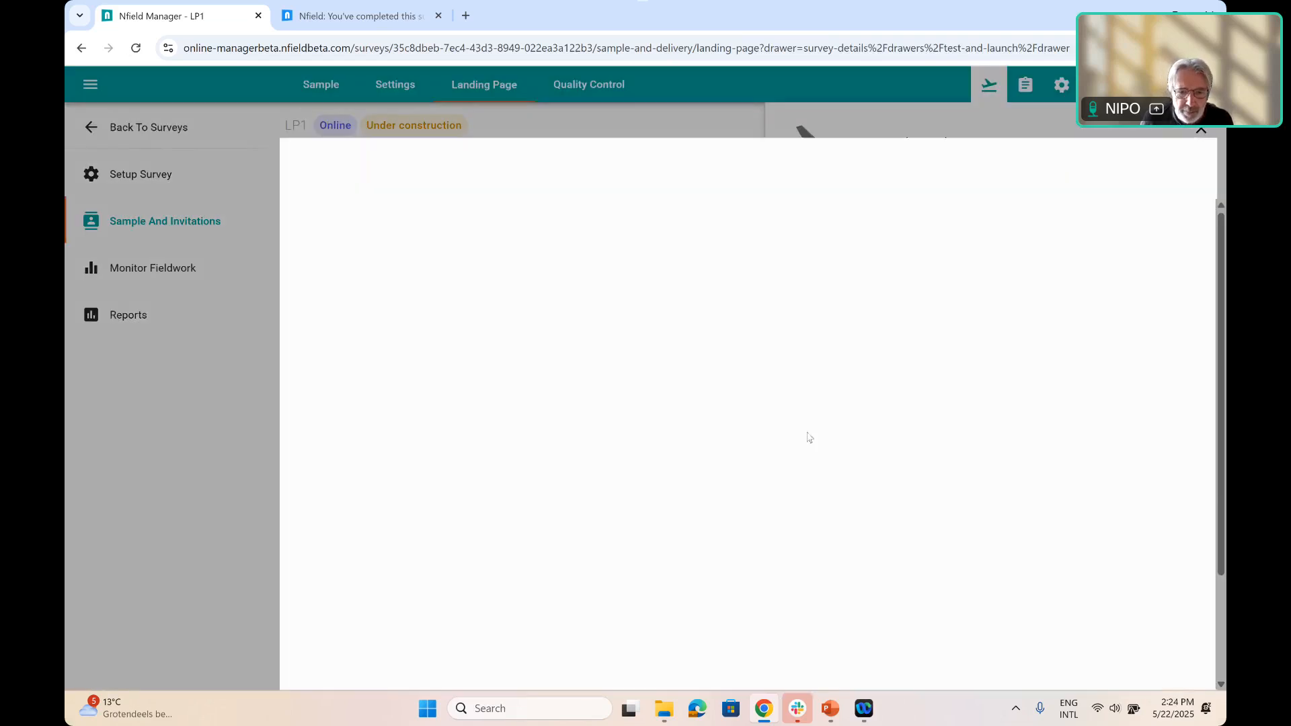
pyautogui.click(810, 437)
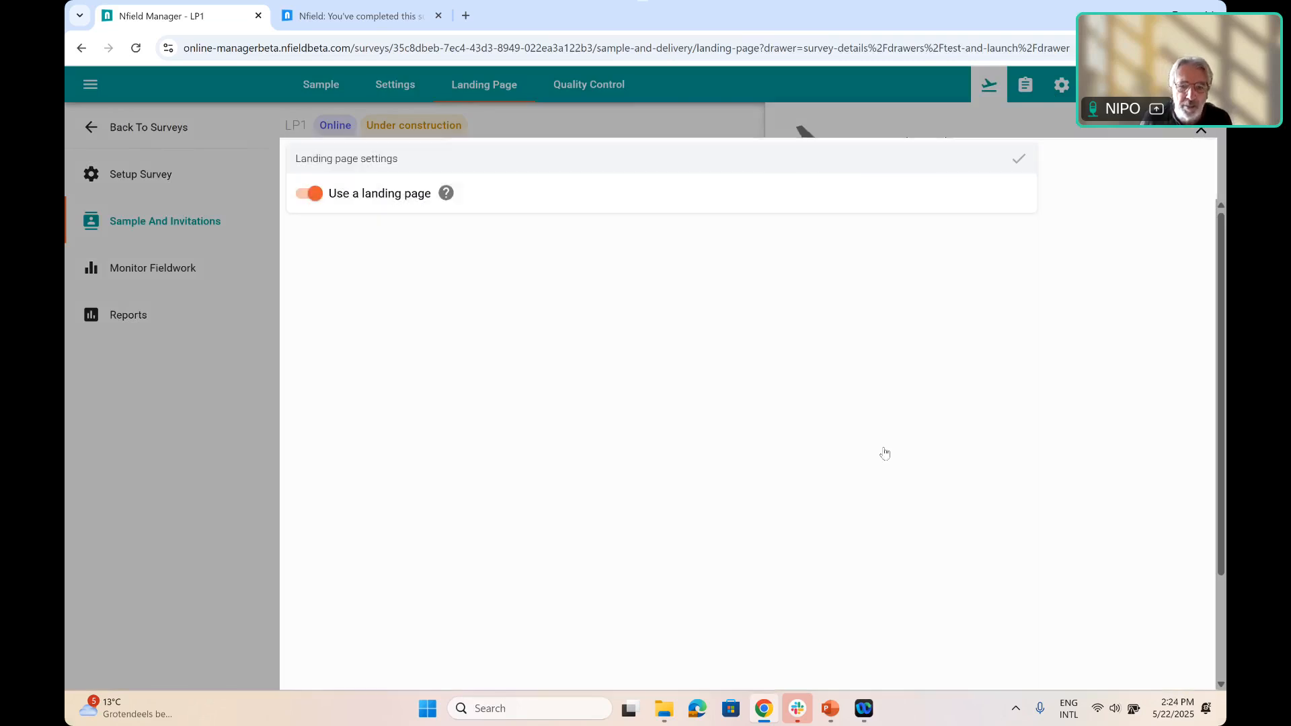
pyautogui.click(885, 454)
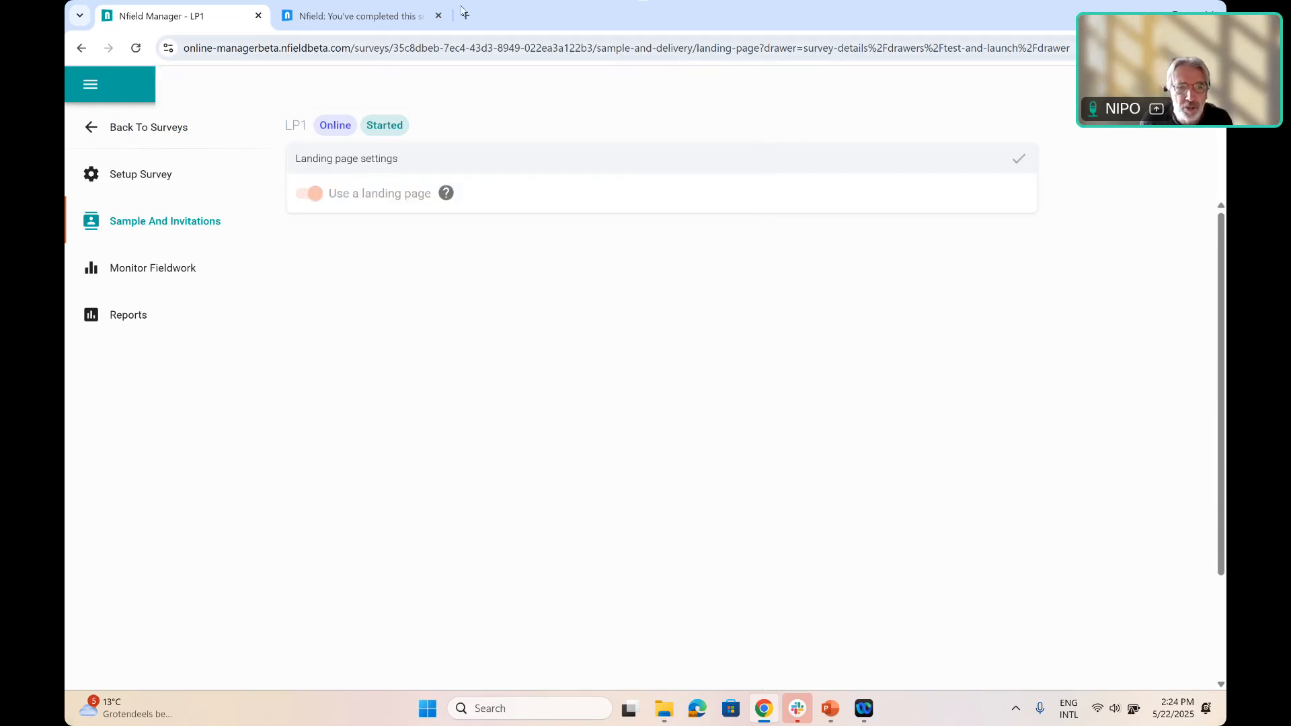
# Open the copied live interview link of the LP1 survey in a new browser tab
pyautogui.hotkey('ctrl', 't')
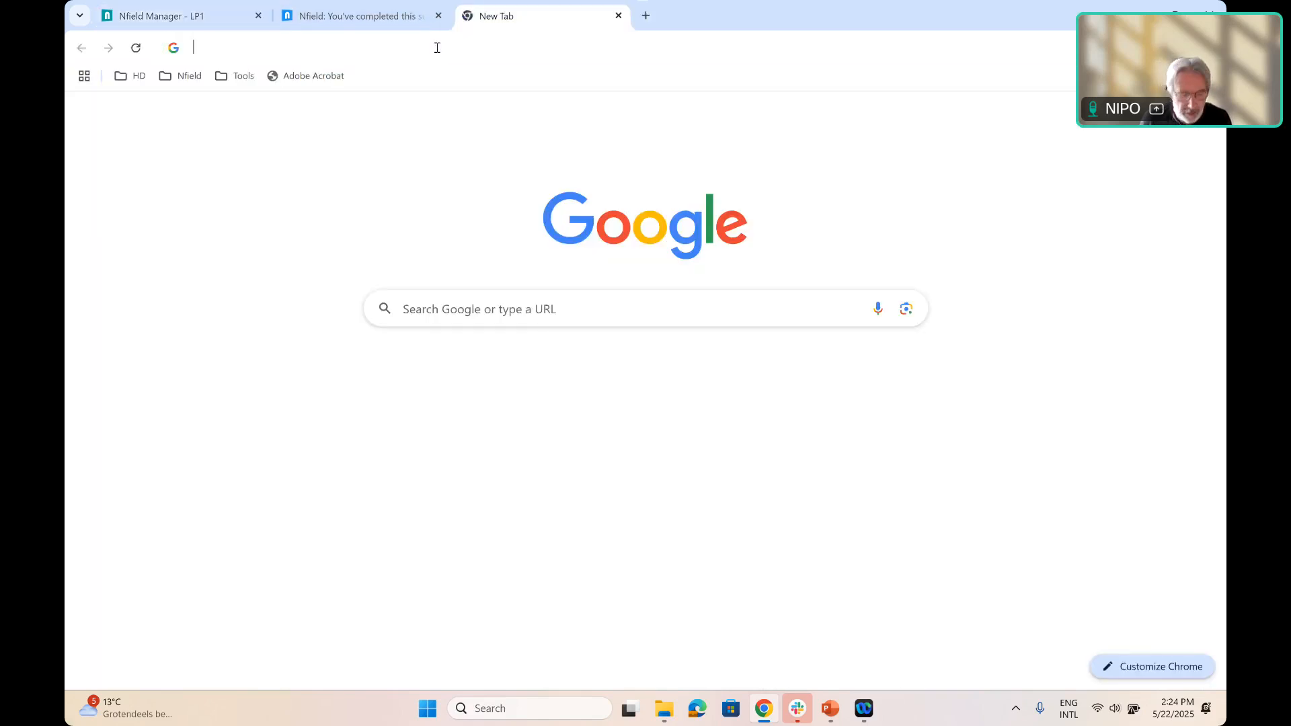
pyautogui.click(437, 47)
pyautogui.write('https://interviewing.nfieldbeta.com/Interviews/52nYZ/4avroLAqy2vwbaUnKJtl')
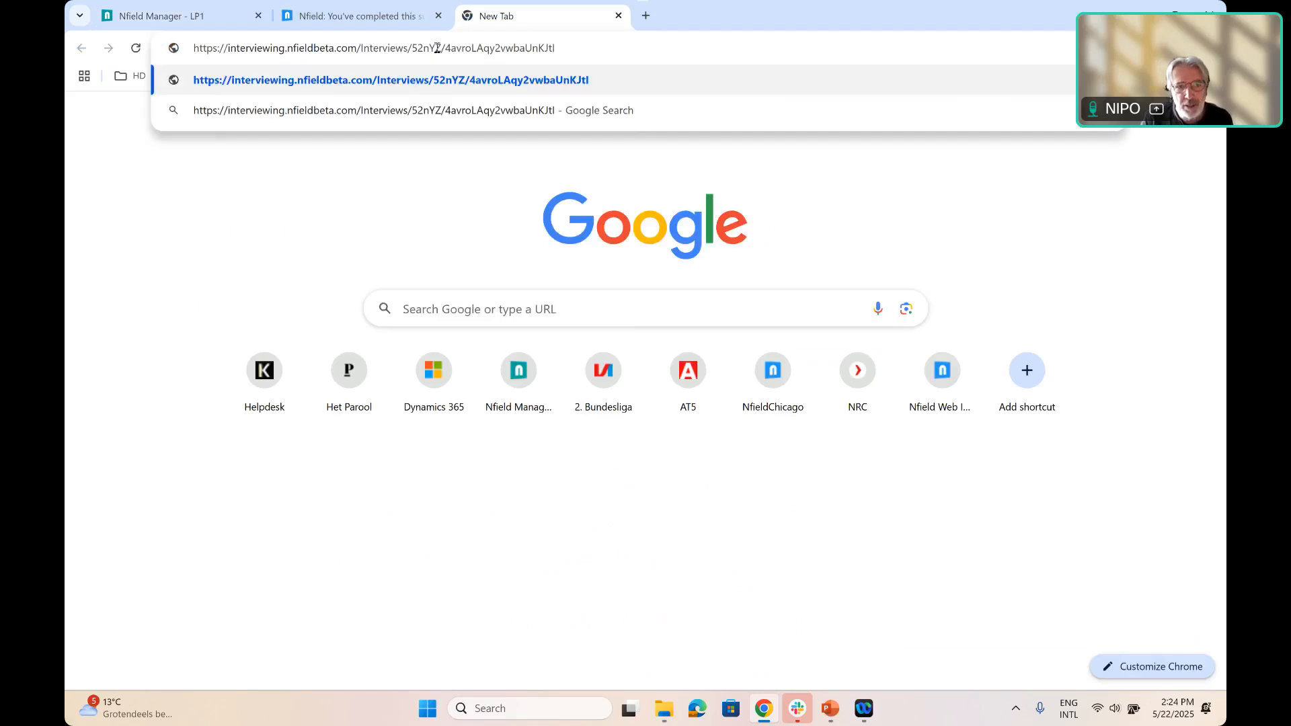
pyautogui.press('Return')
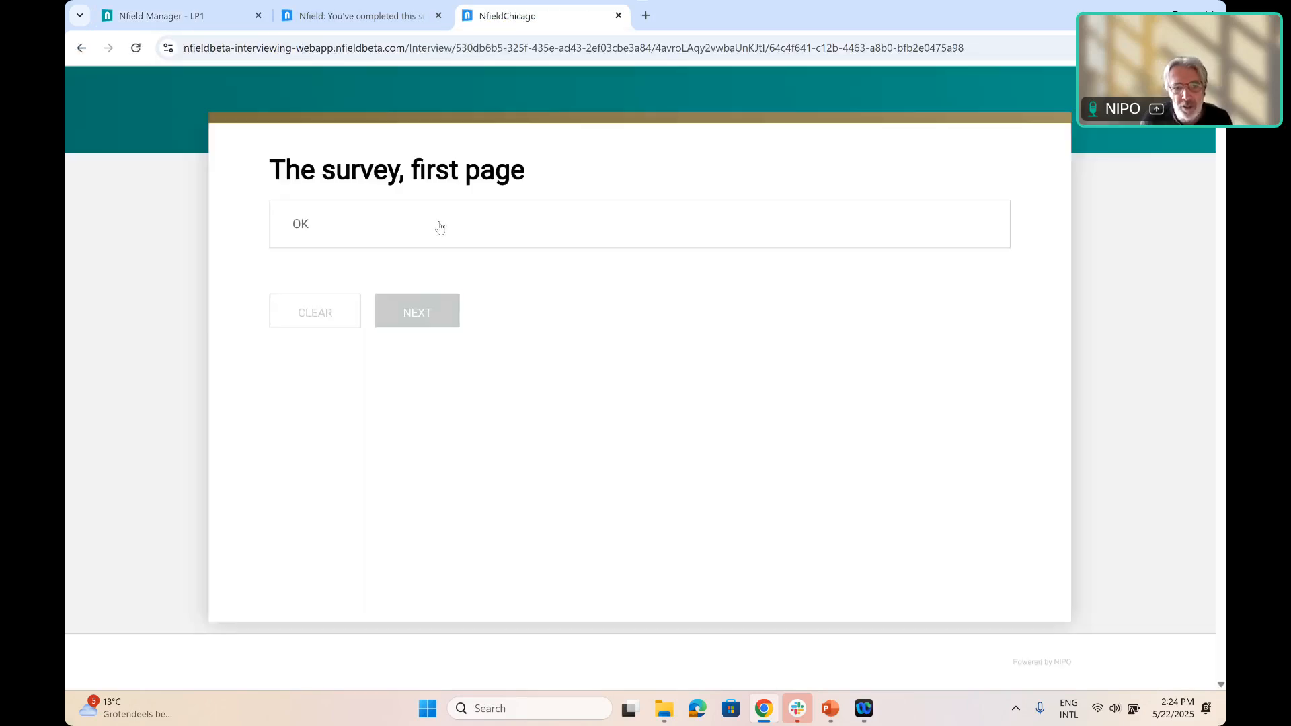
# Answer OK on the first and last pages of the live interview and complete it
pyautogui.click(439, 227)
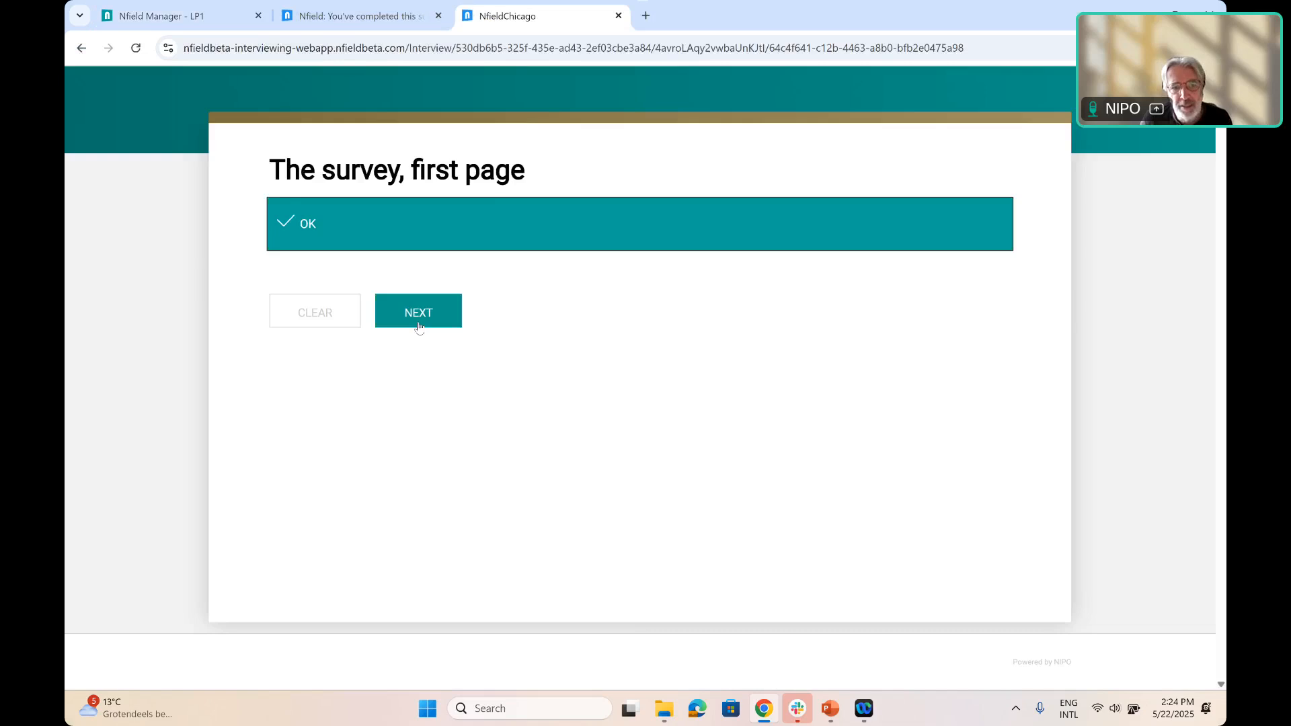
pyautogui.click(418, 327)
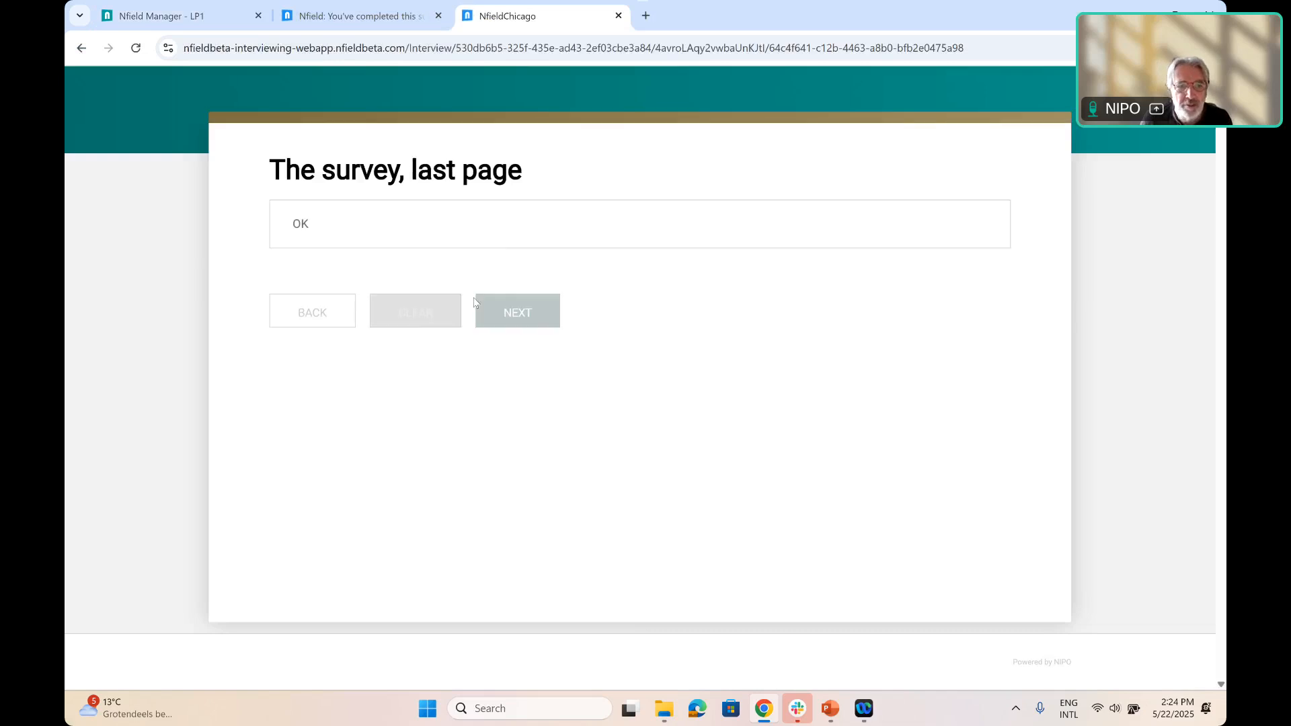
pyautogui.click(487, 243)
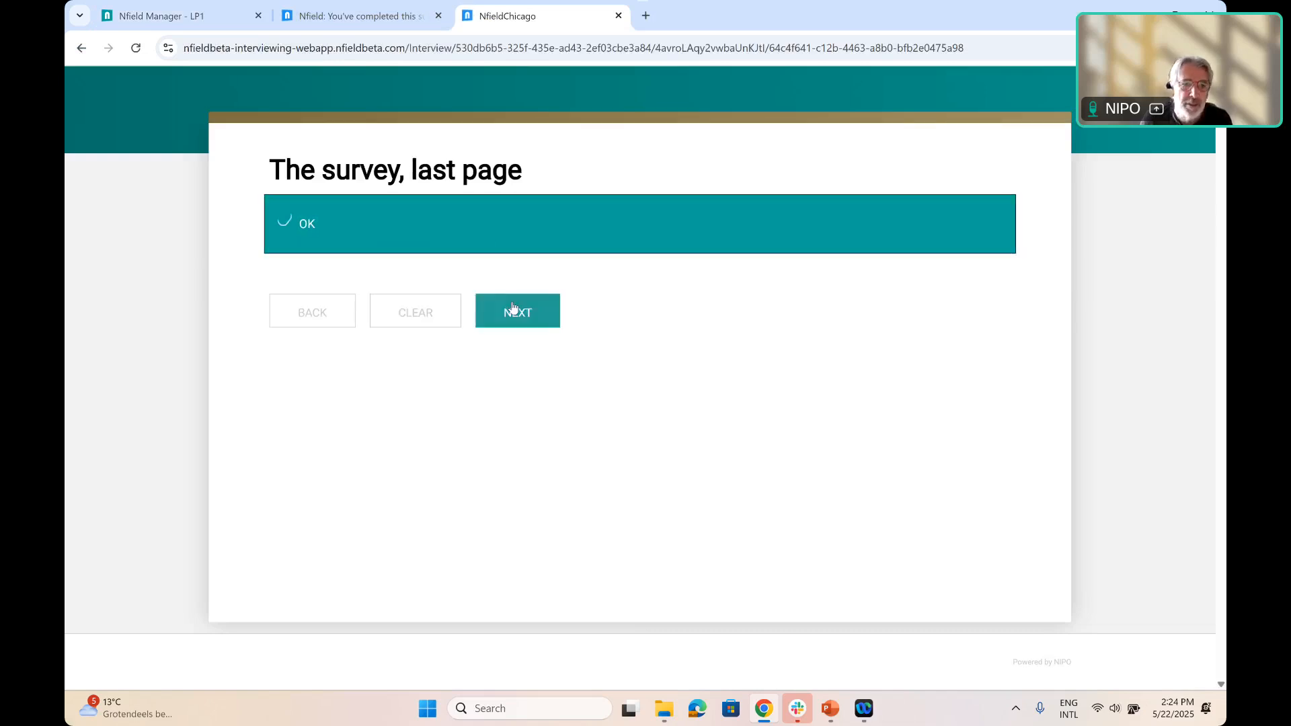
pyautogui.click(518, 311)
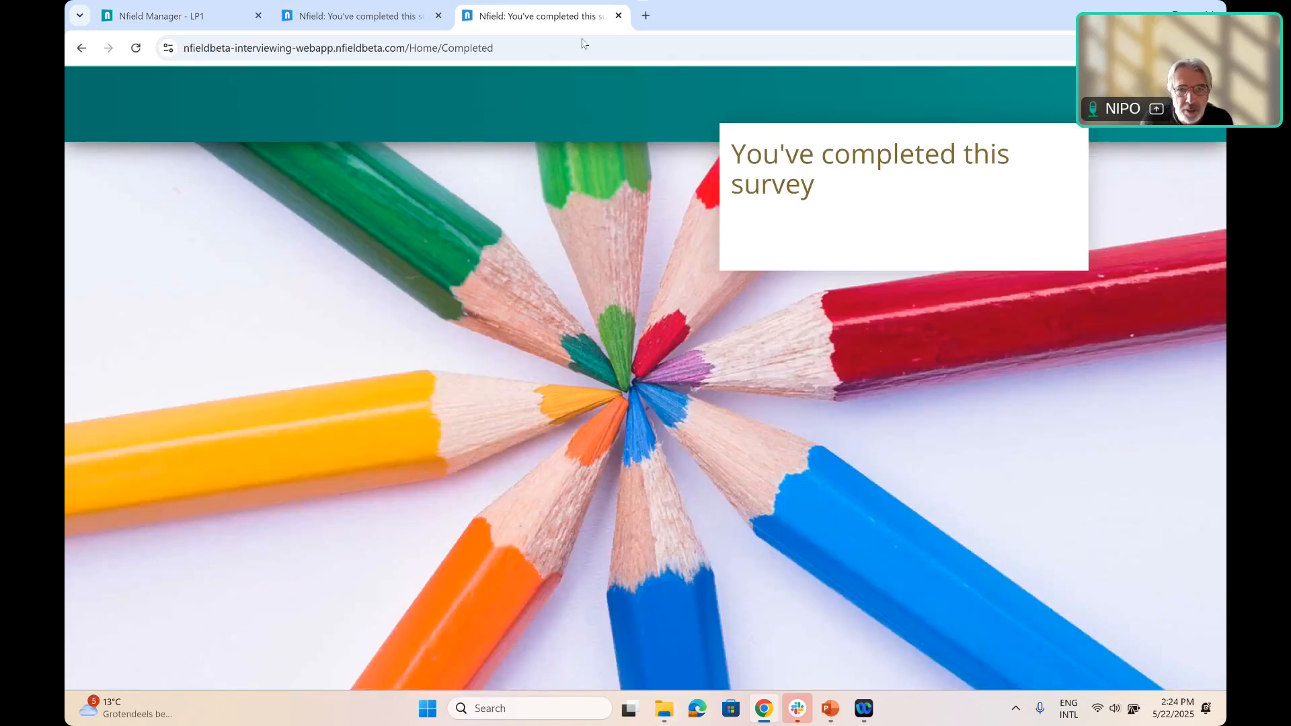
# Copy LP1's landing page live link from Nfield Manager and open it in the browser tab of the completed live interview
pyautogui.doubleClick(703, 27)
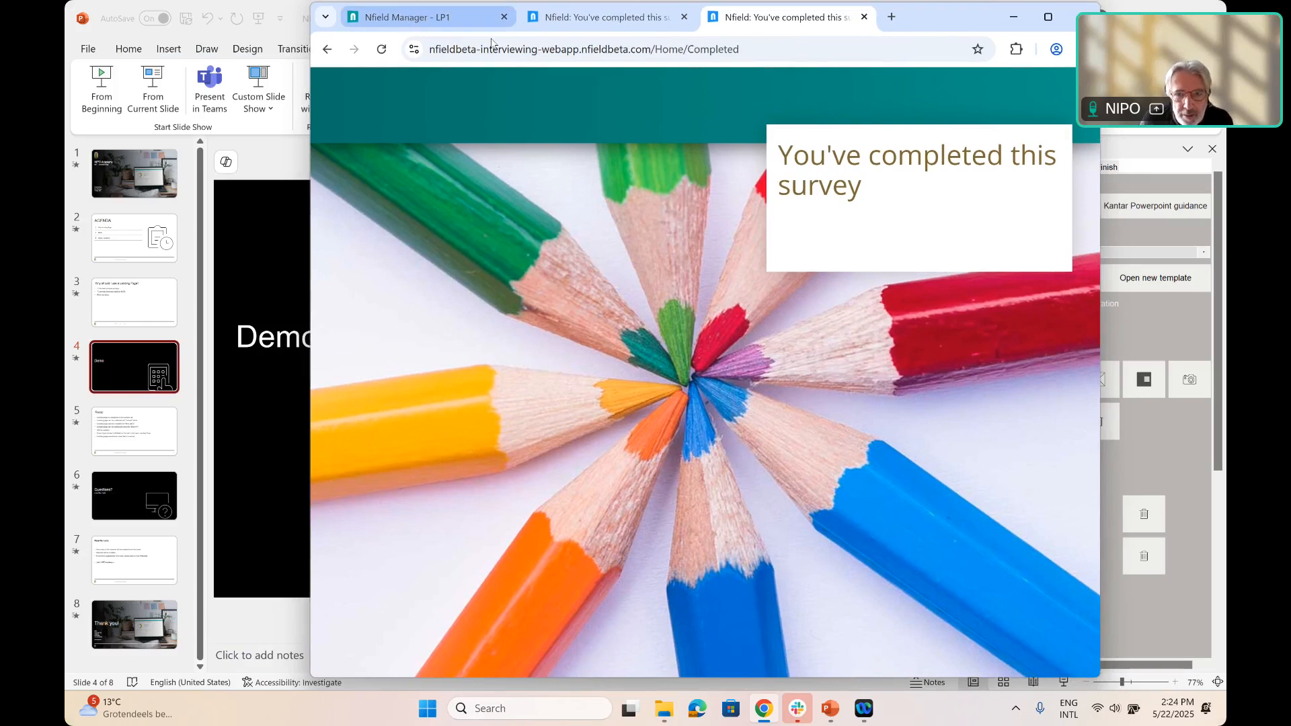
pyautogui.click(430, 17)
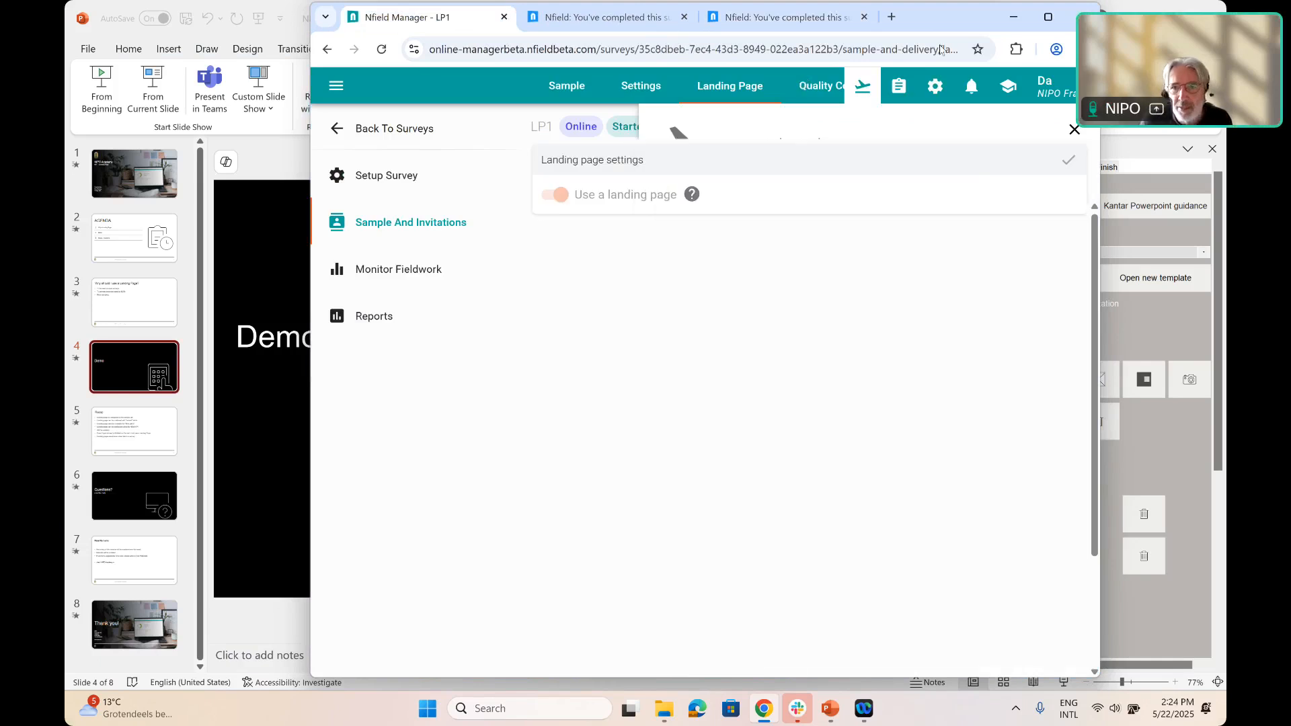
pyautogui.moveTo(903, 14); pyautogui.dragTo(869, 127)
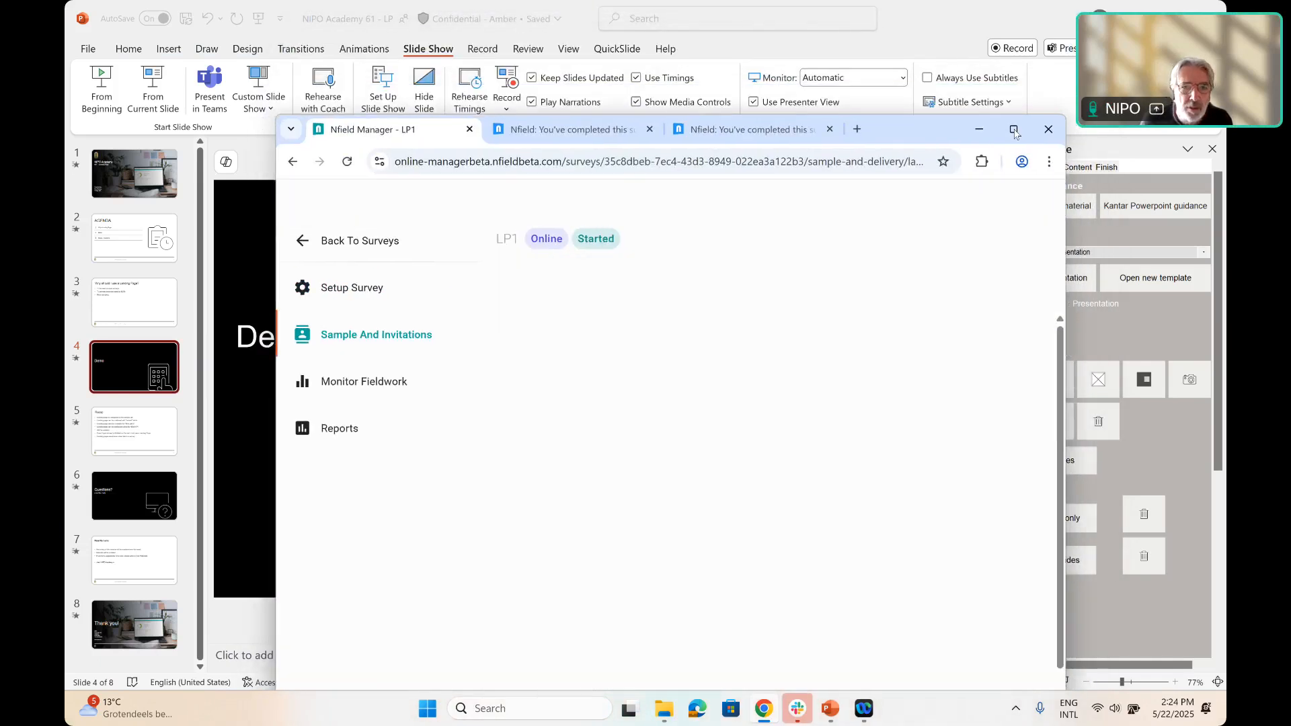
pyautogui.click(1014, 130)
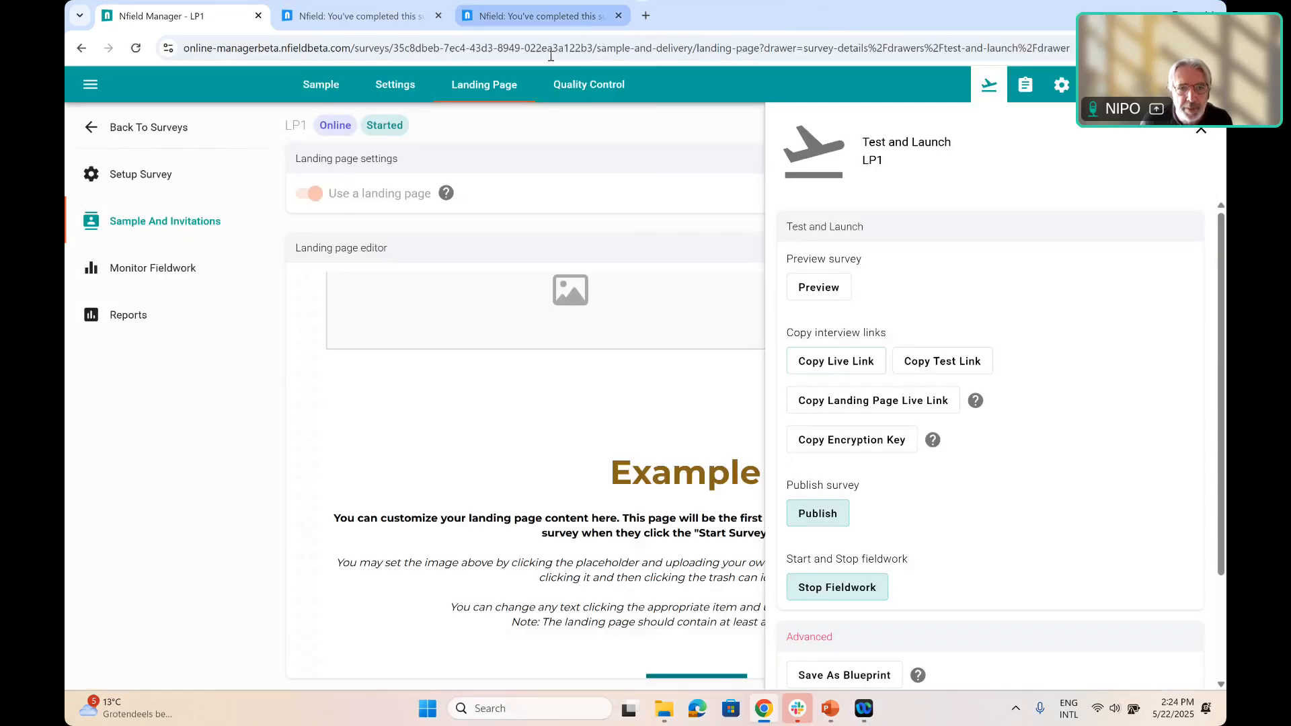
pyautogui.click(541, 15)
pyautogui.click(545, 52)
pyautogui.write('https://landing-beta.nfieldbeta.com/52nYZ/4avroLAqy2vwbaUnKJtl')
pyautogui.press('Return')
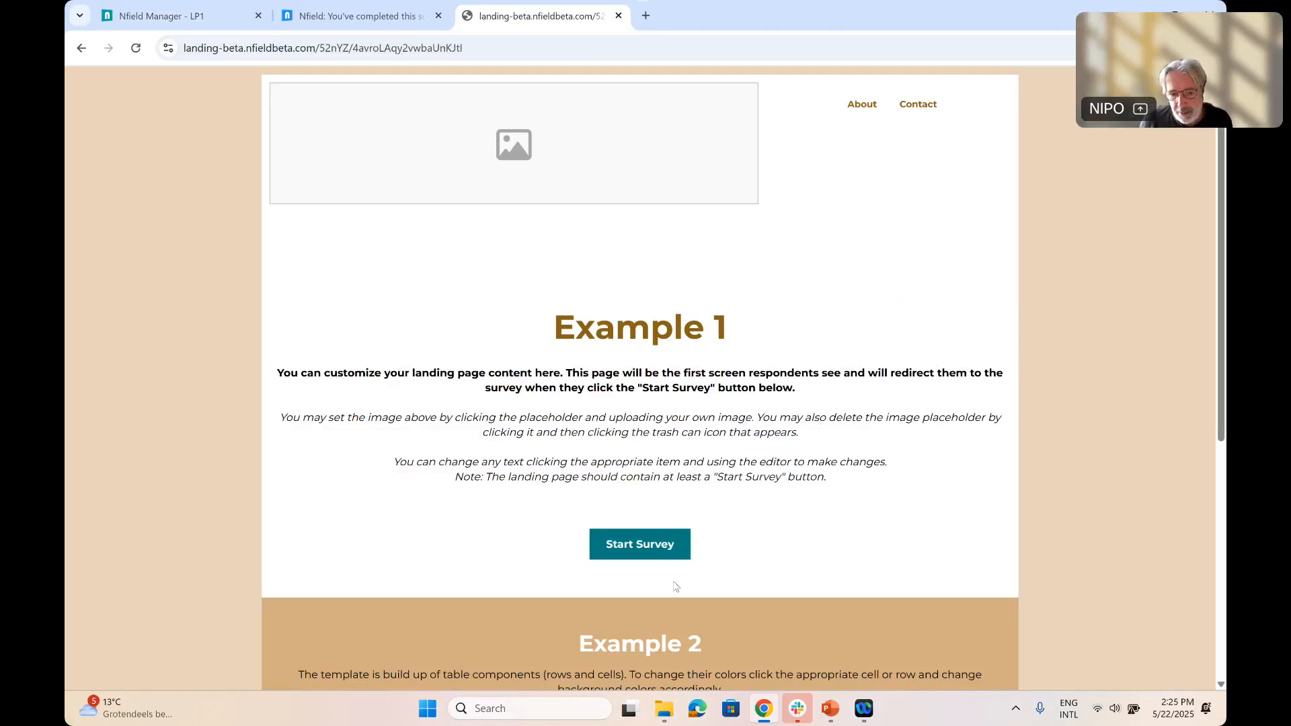
# Start the survey from the landing page and complete it, answering OK on both survey pages
pyautogui.click(645, 551)
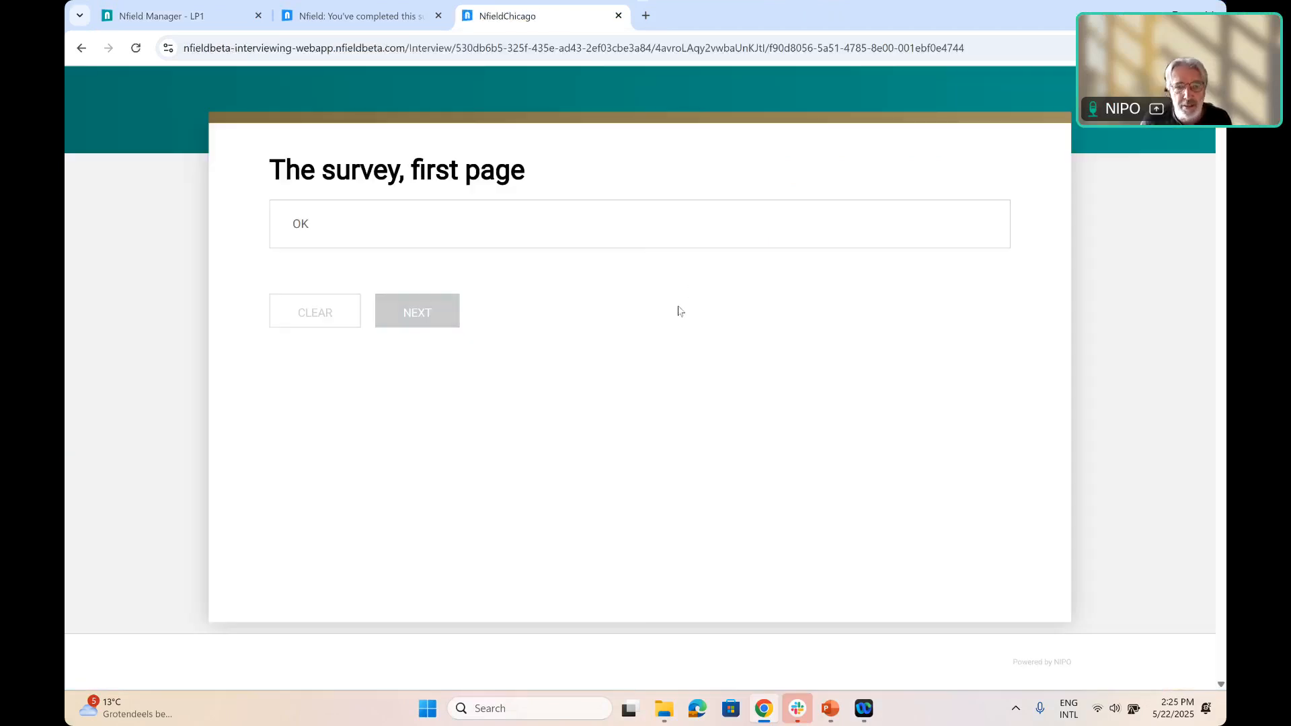
pyautogui.click(479, 232)
pyautogui.click(428, 318)
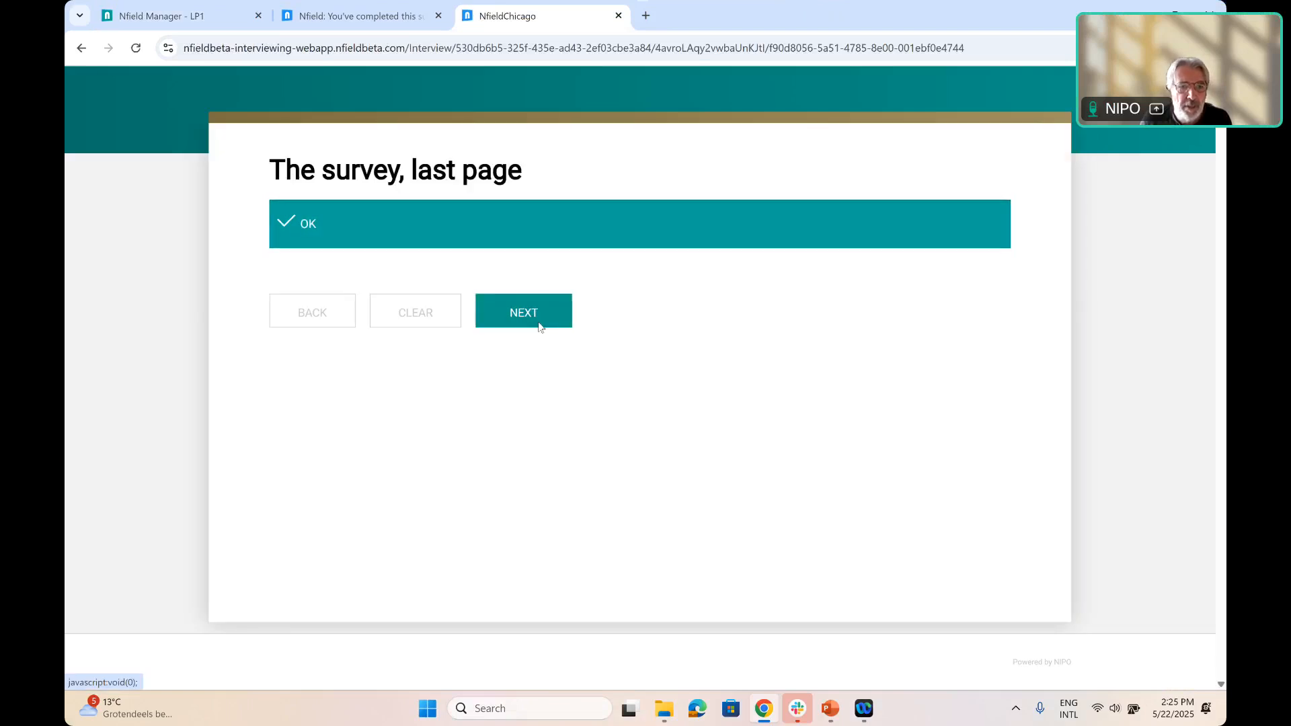
pyautogui.click(506, 313)
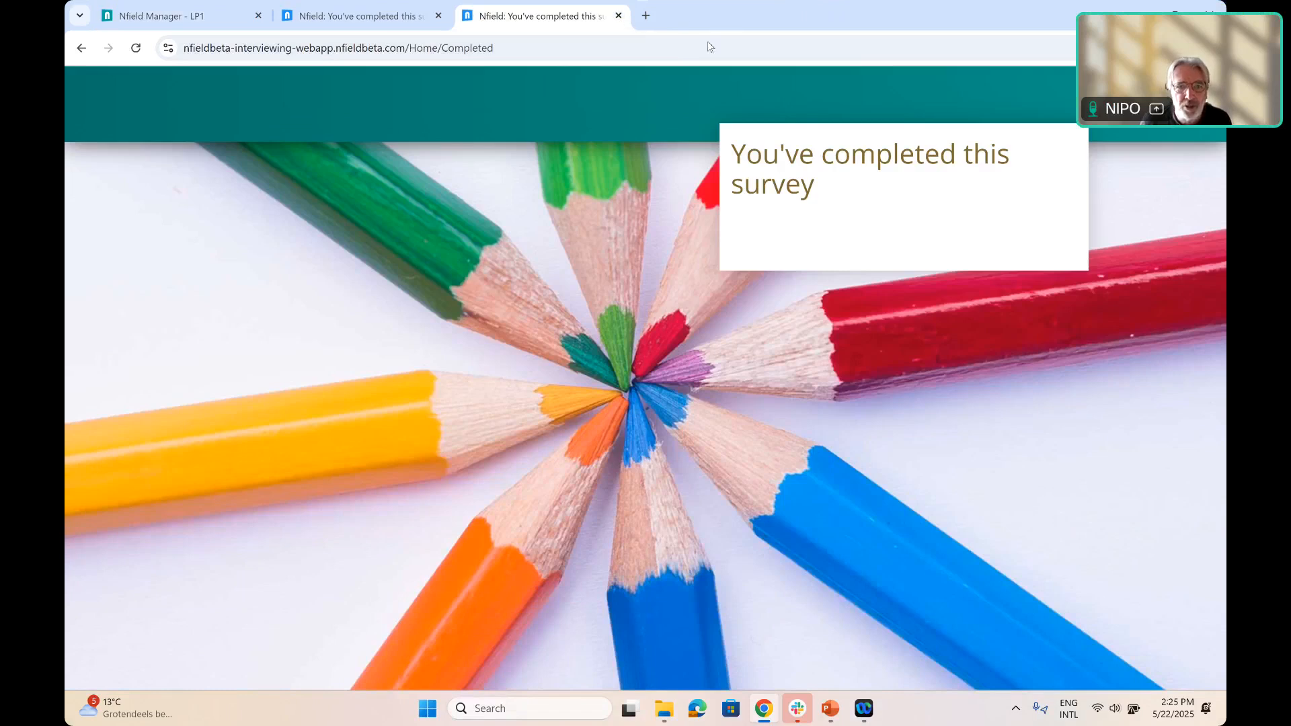
# Return to LP1 in Nfield Manager and go back to the list of surveys
pyautogui.moveTo(707, 18); pyautogui.dragTo(708, 42)
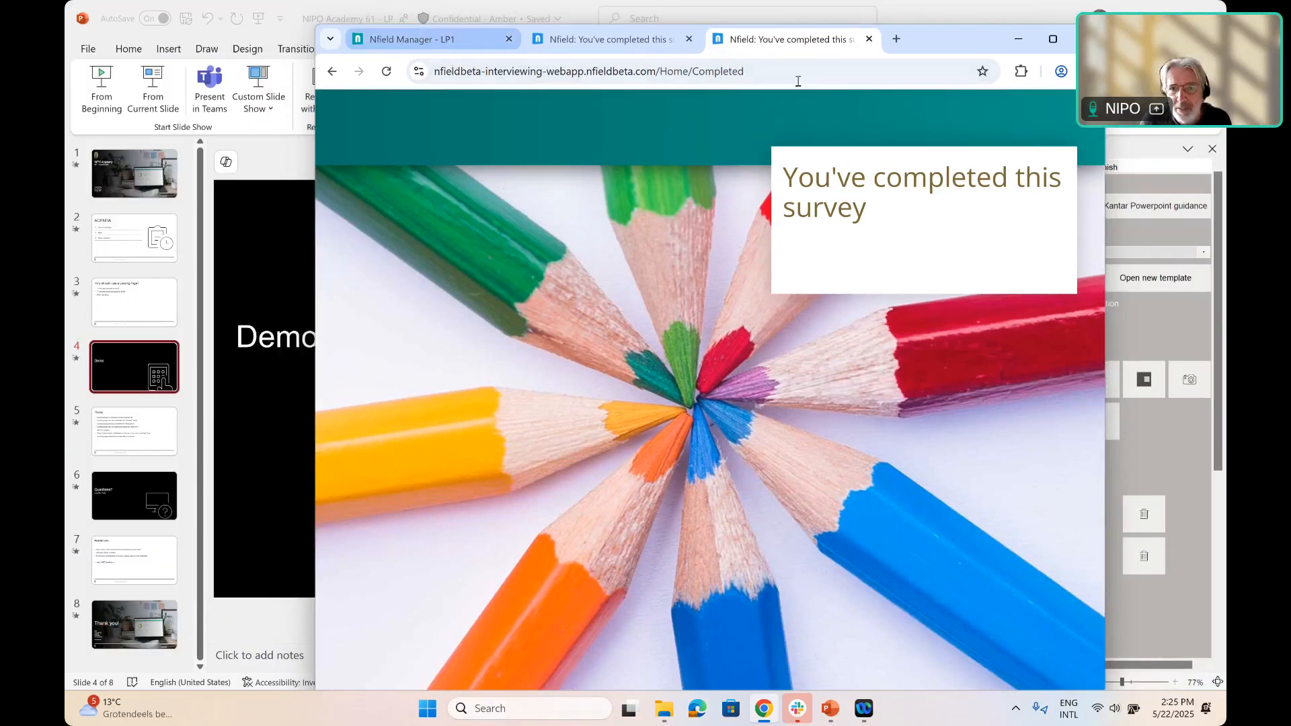
pyautogui.hotkey('ctrl', '1')
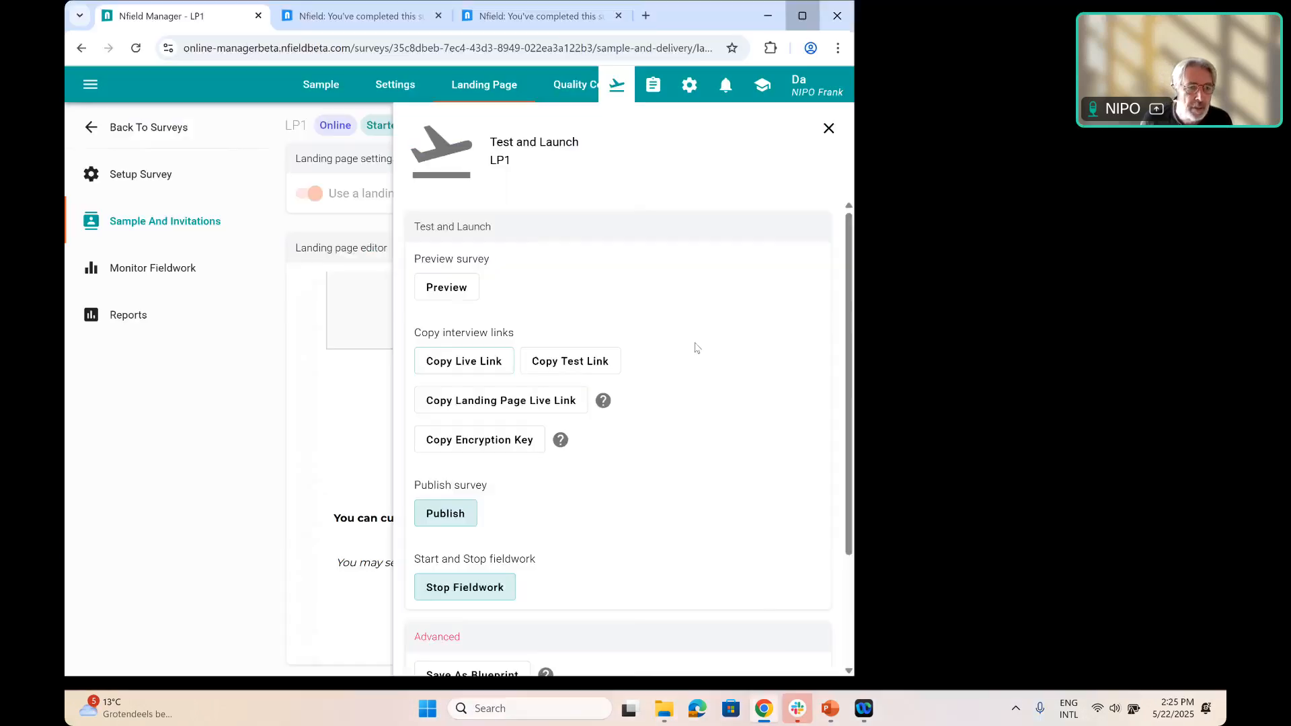
pyautogui.click(802, 15)
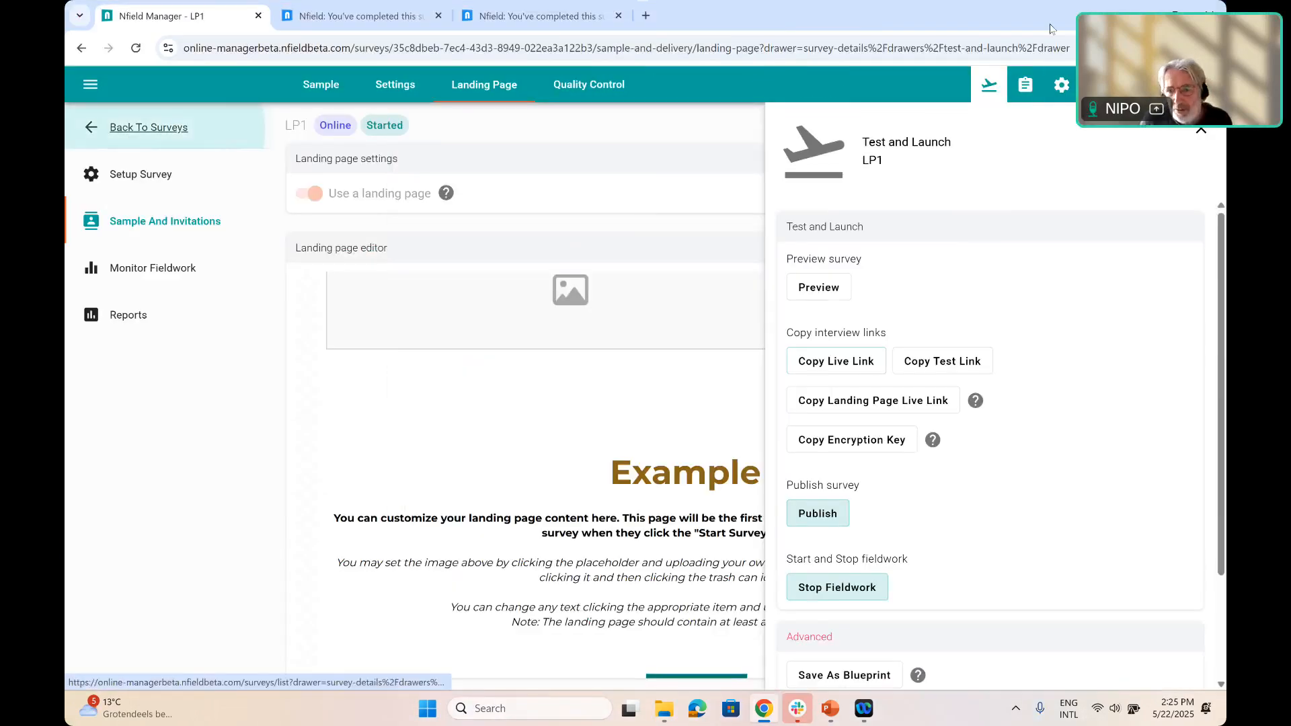
pyautogui.click(148, 127)
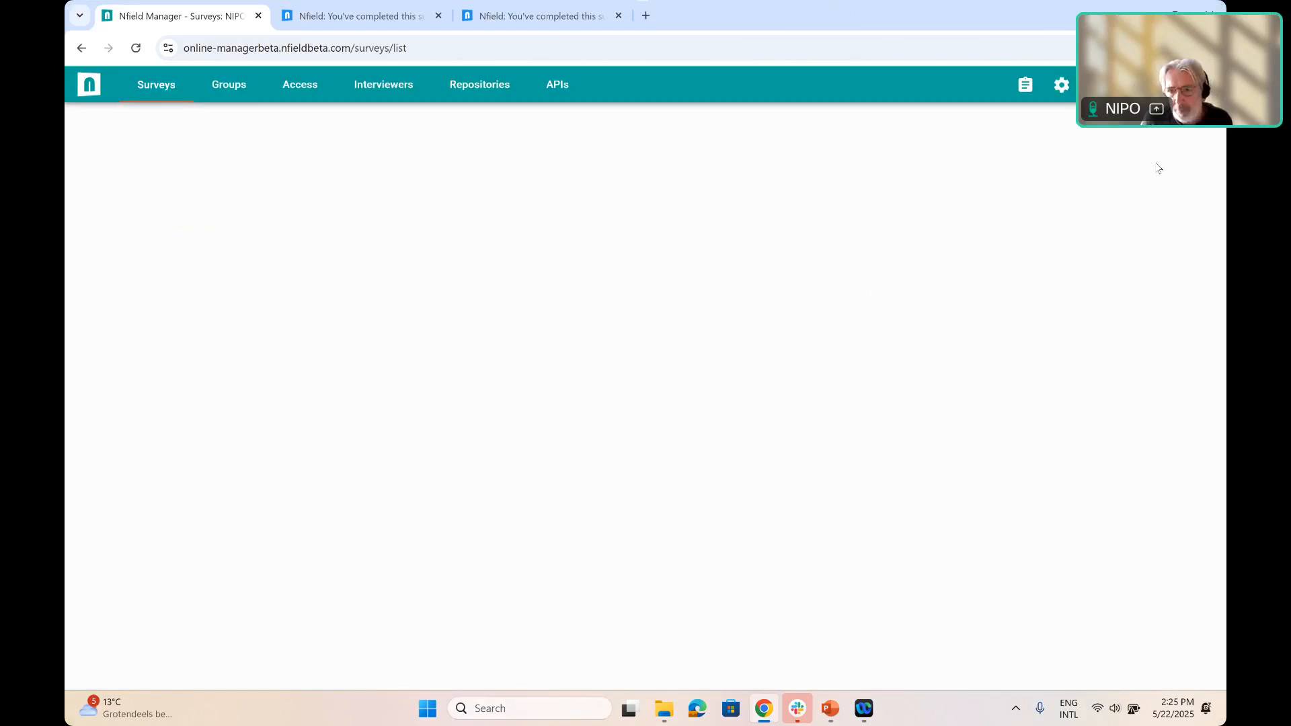
# Create a new blank survey named Lp2 in the Default group with the Online channel
pyautogui.click(1155, 135)
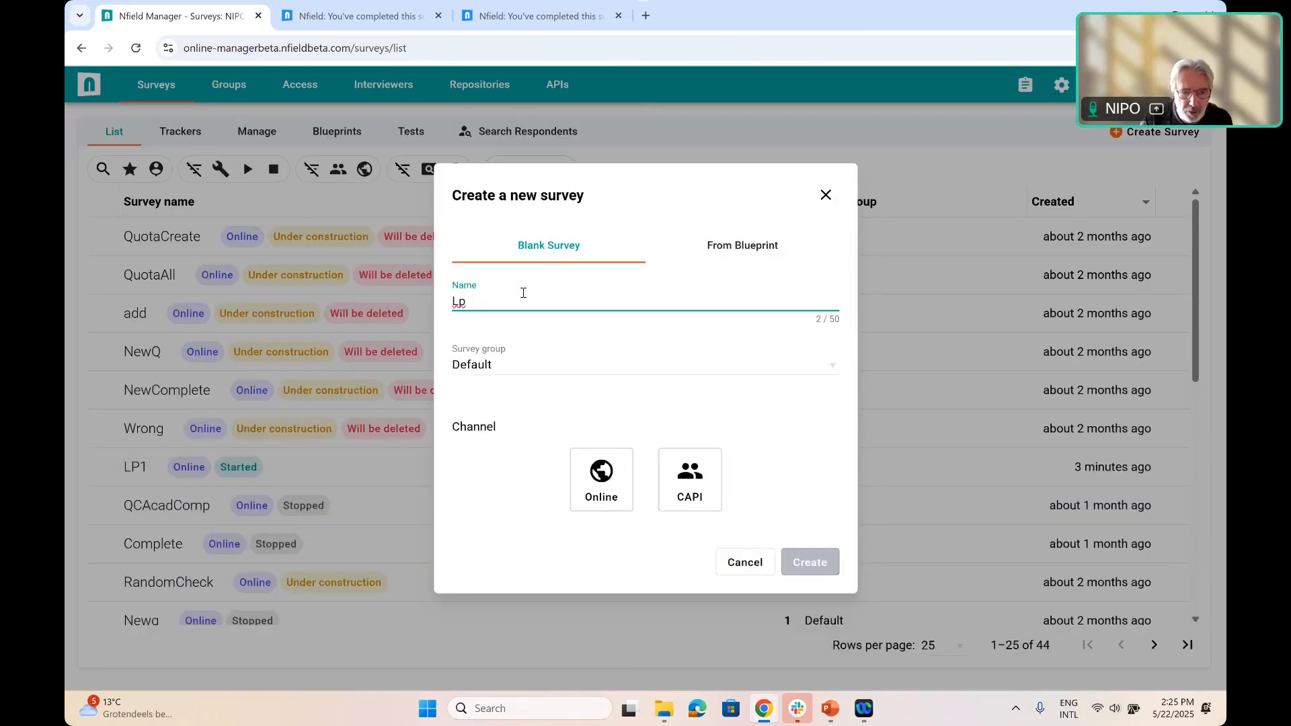
pyautogui.write('1')
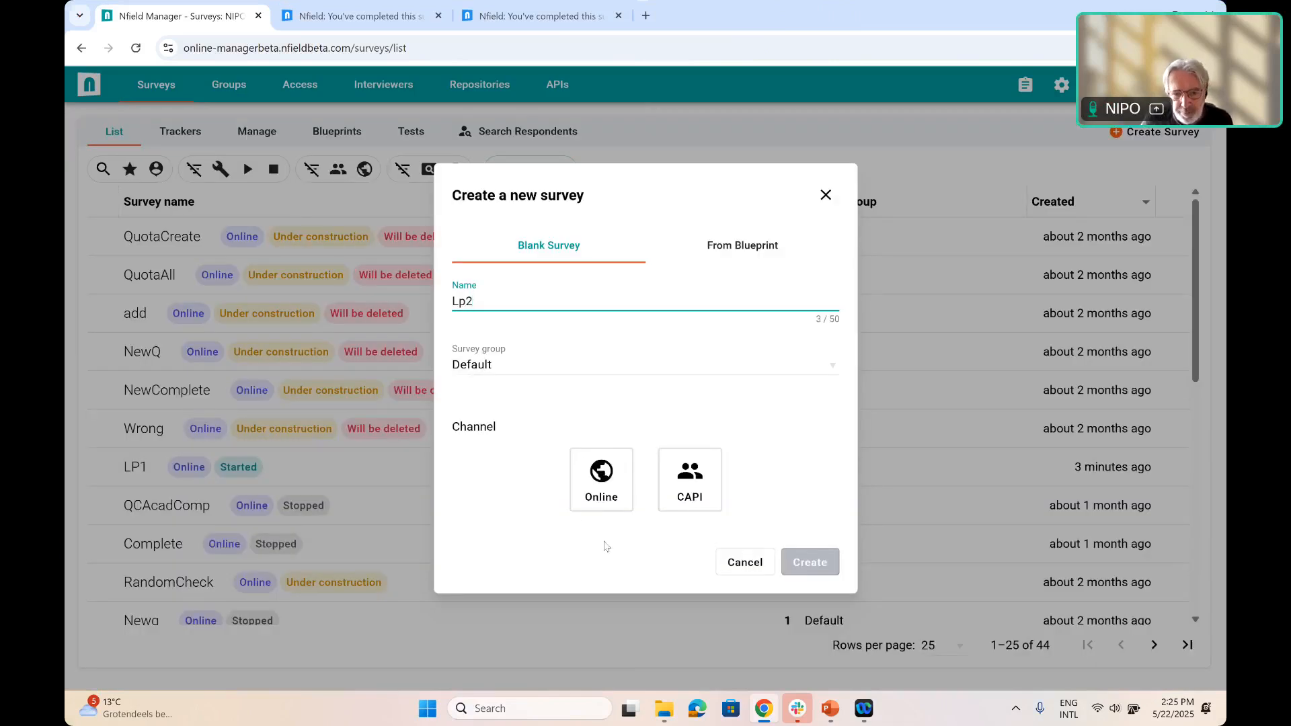
pyautogui.click(614, 503)
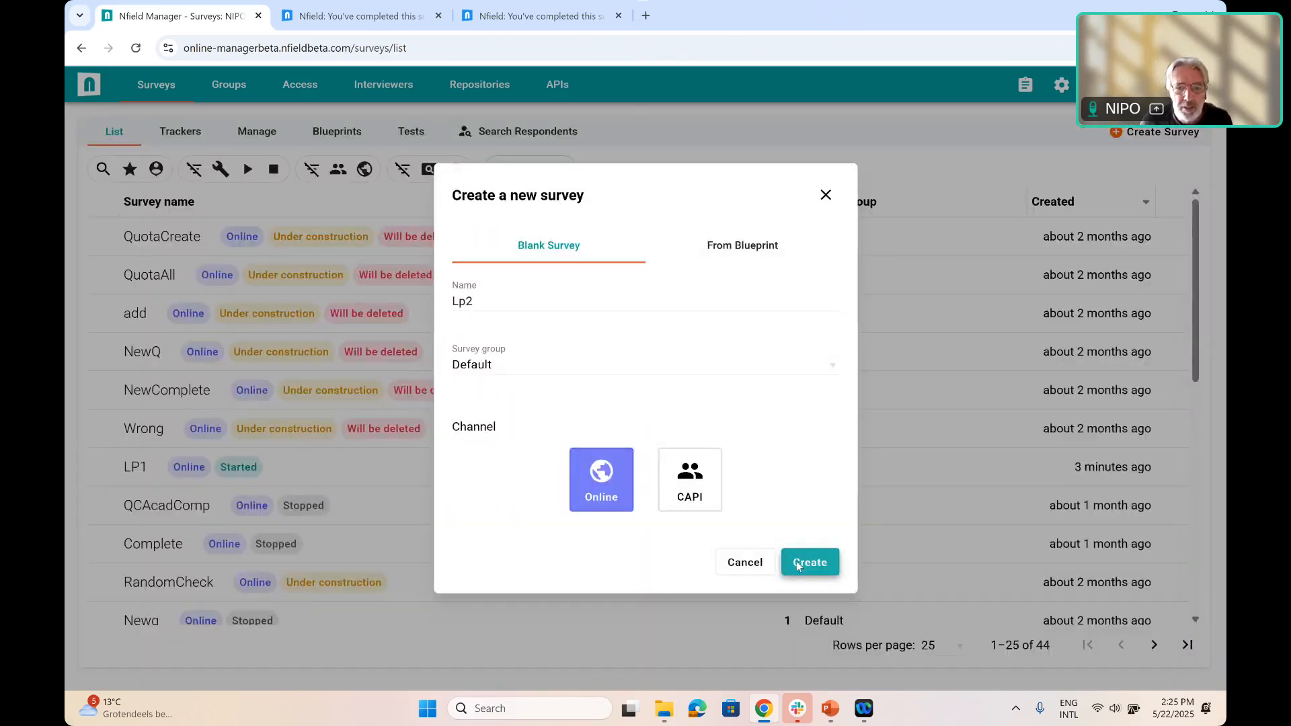
pyautogui.click(797, 563)
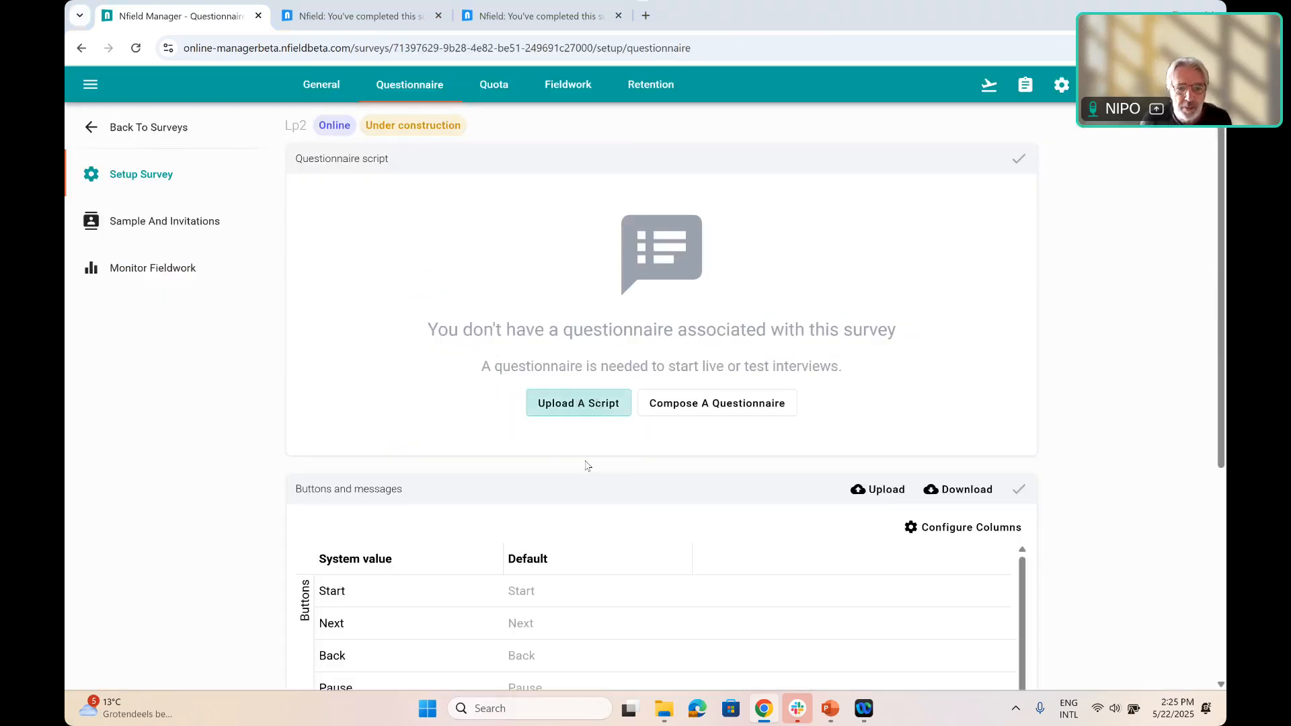
# Upload the Sureveyq file from the LandingPage folder as Lp2's questionnaire script and save it
pyautogui.click(594, 414)
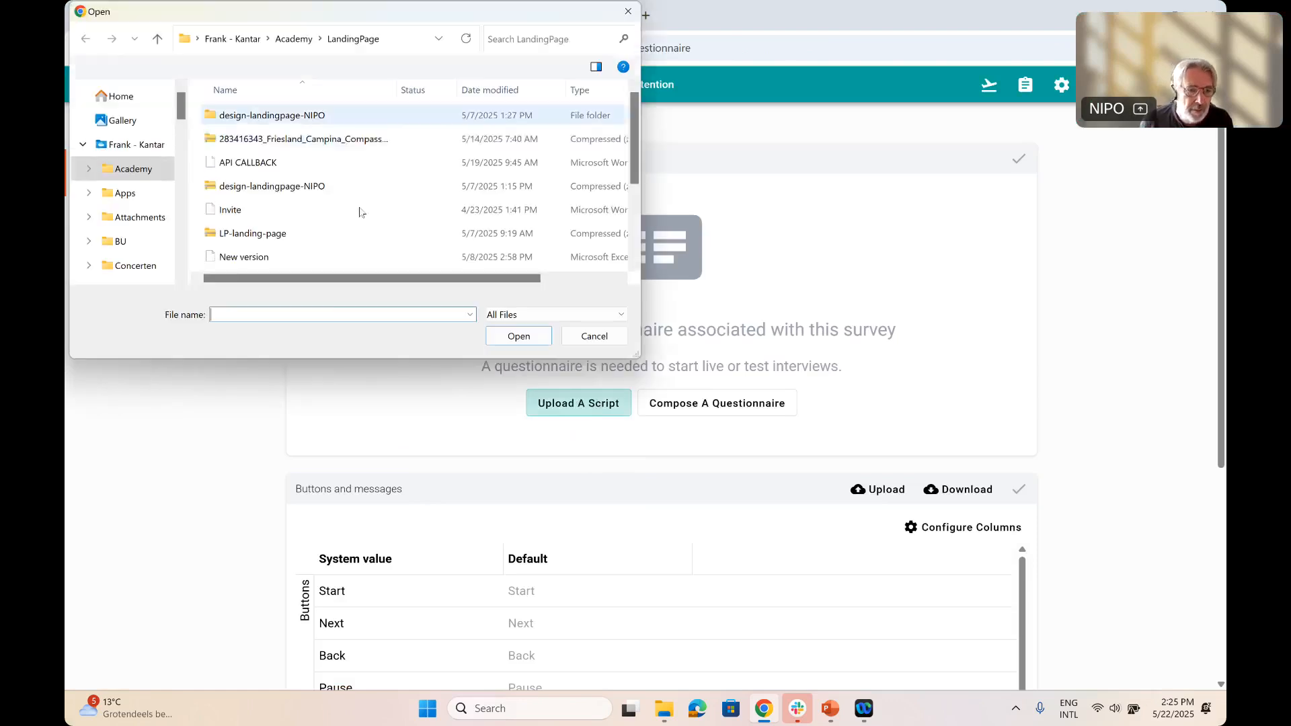
pyautogui.scroll(-2, 289, 189)
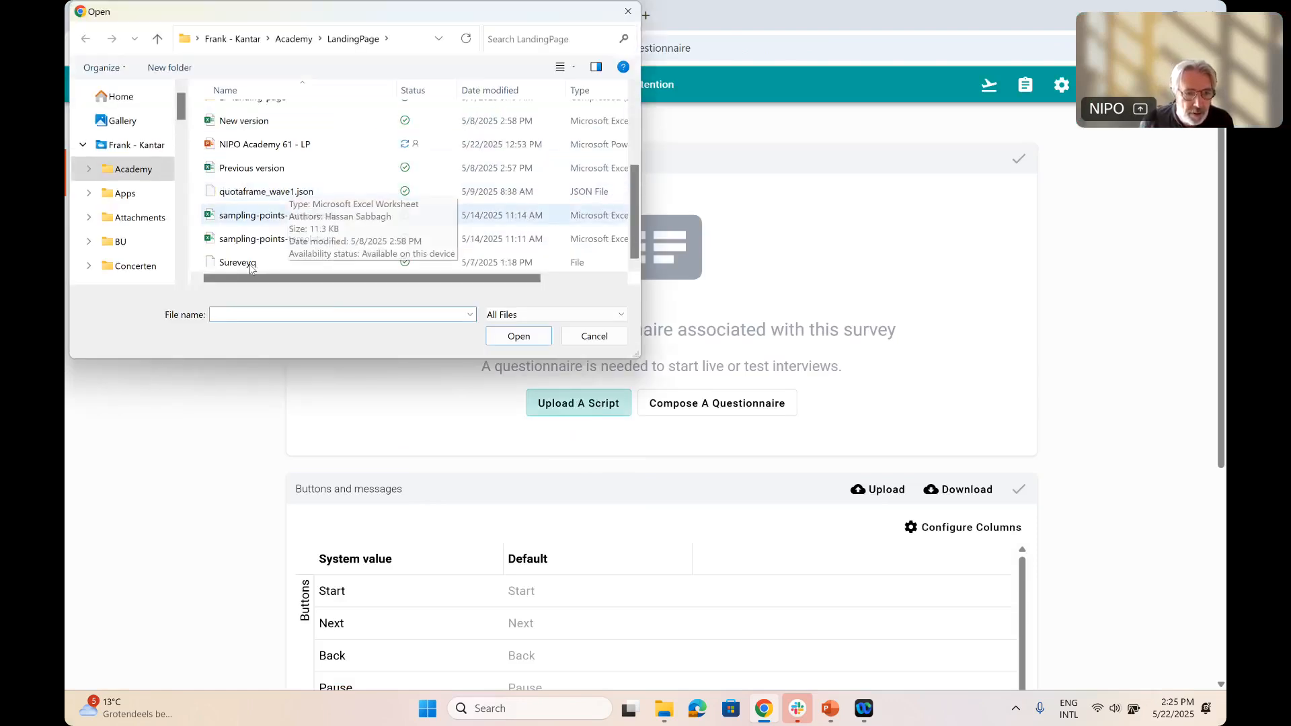
pyautogui.scroll(1, 246, 266)
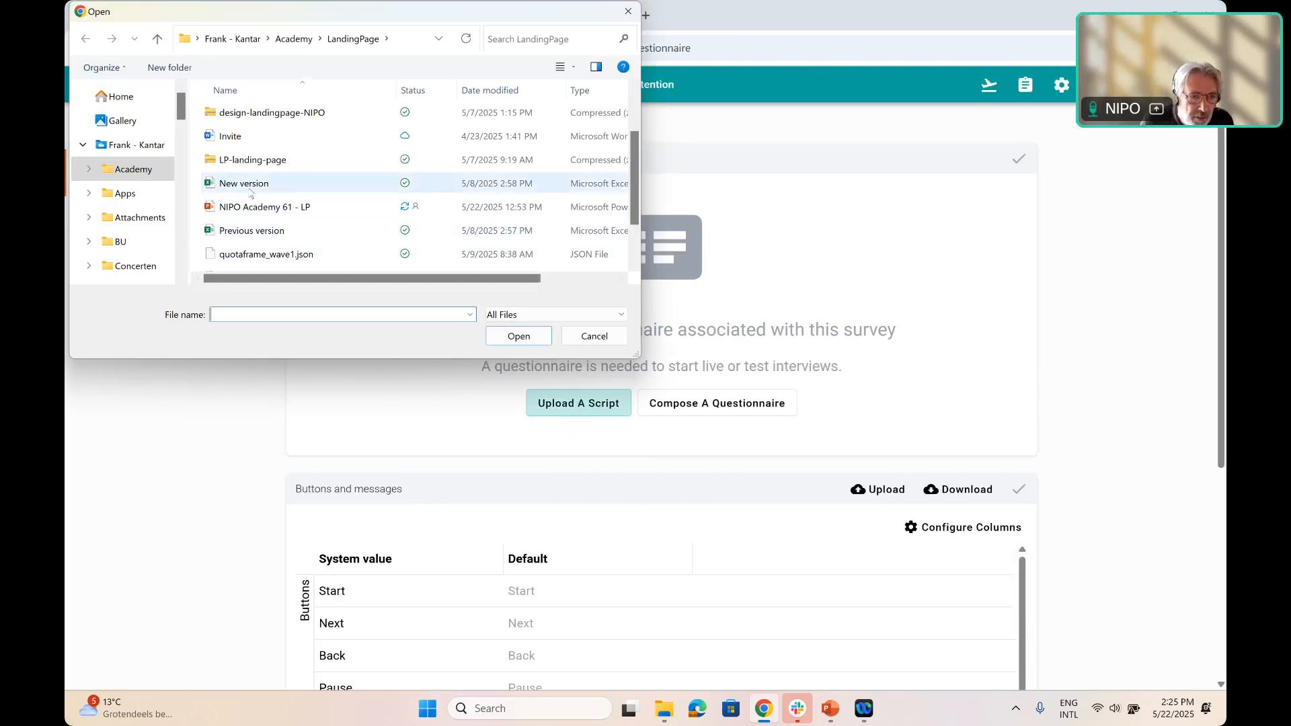
pyautogui.scroll(-1, 249, 194)
pyautogui.click(282, 262)
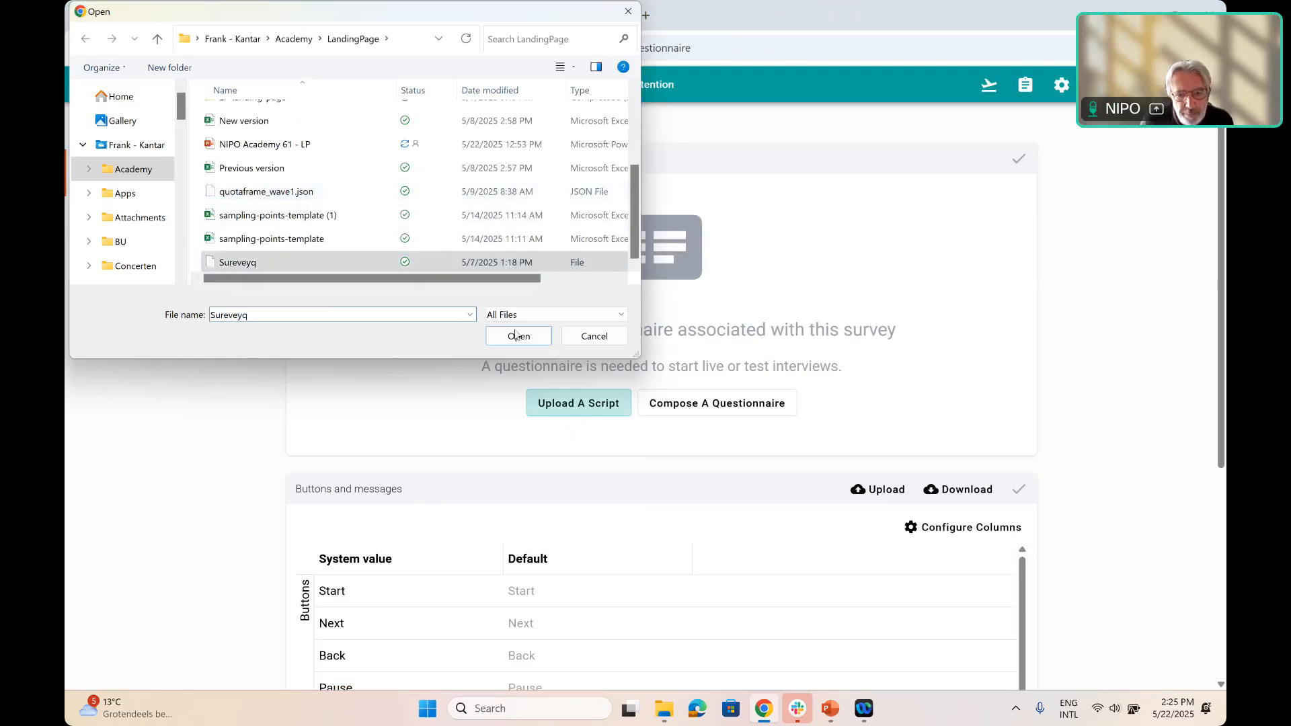
pyautogui.click(516, 336)
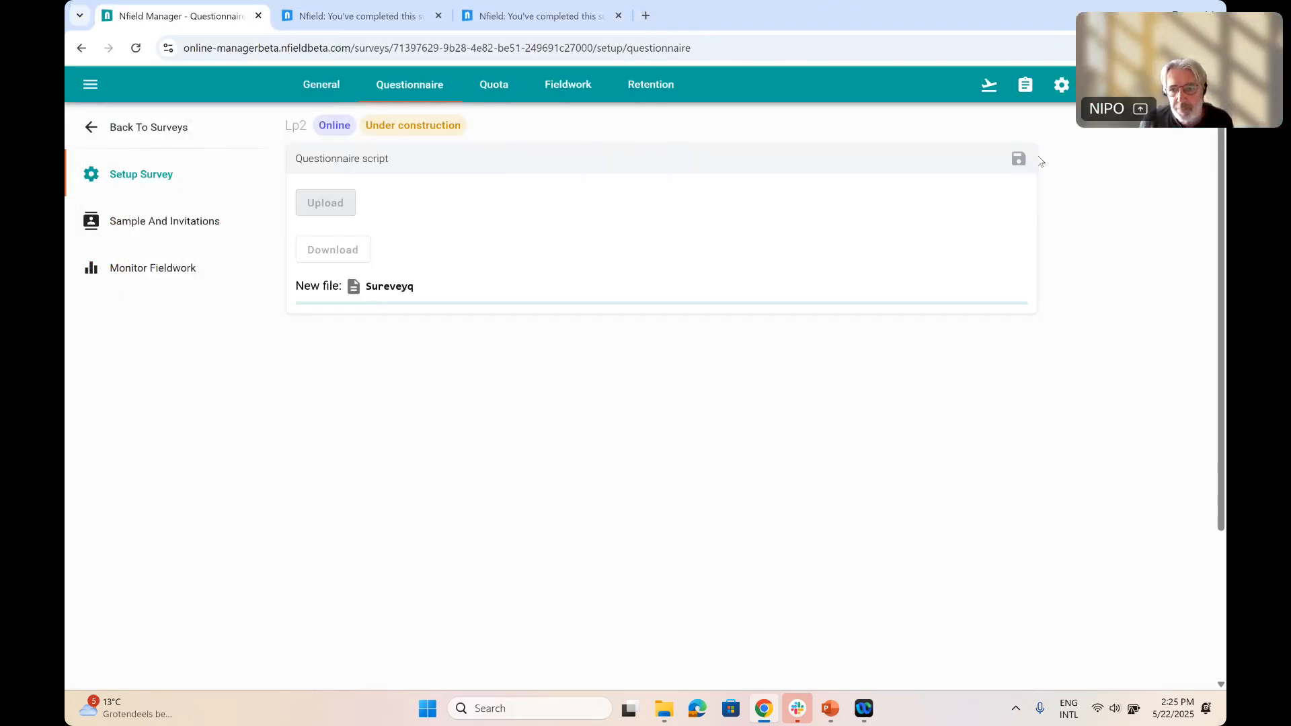
pyautogui.click(1018, 159)
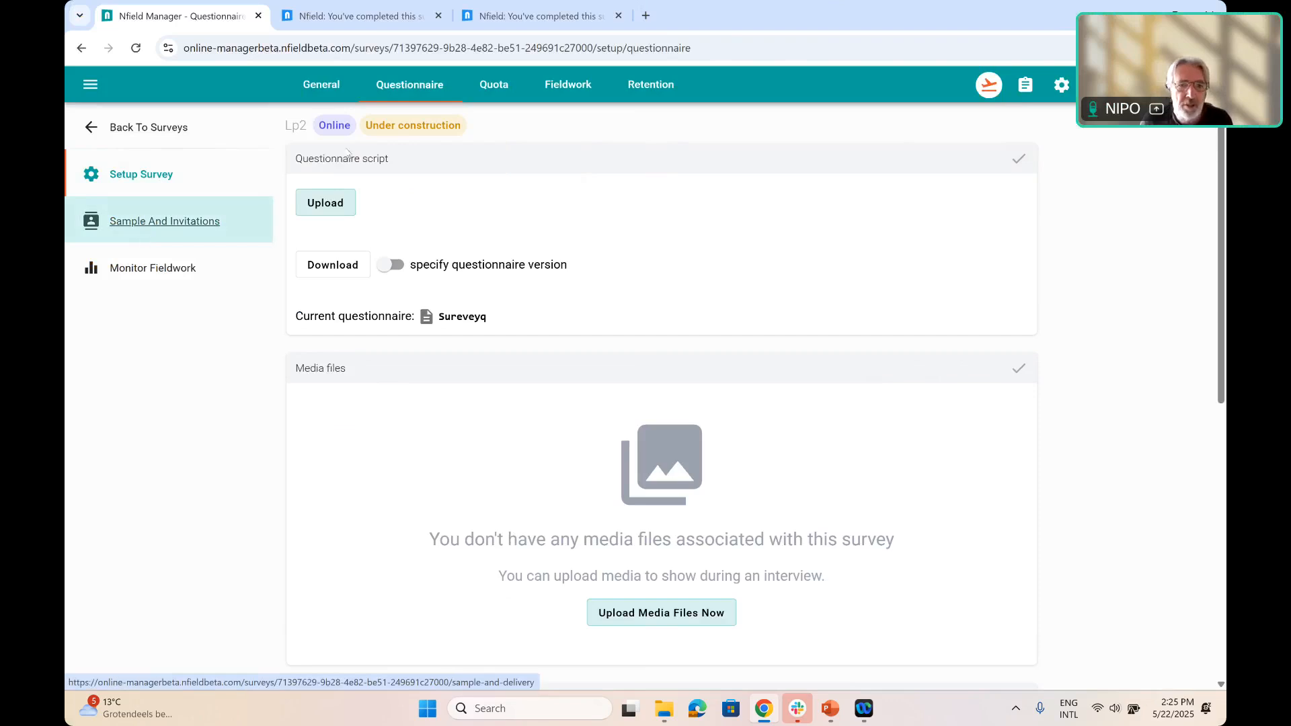
# Enable the use of a landing page in Lp2's sample and invitations settings and save
pyautogui.click(170, 222)
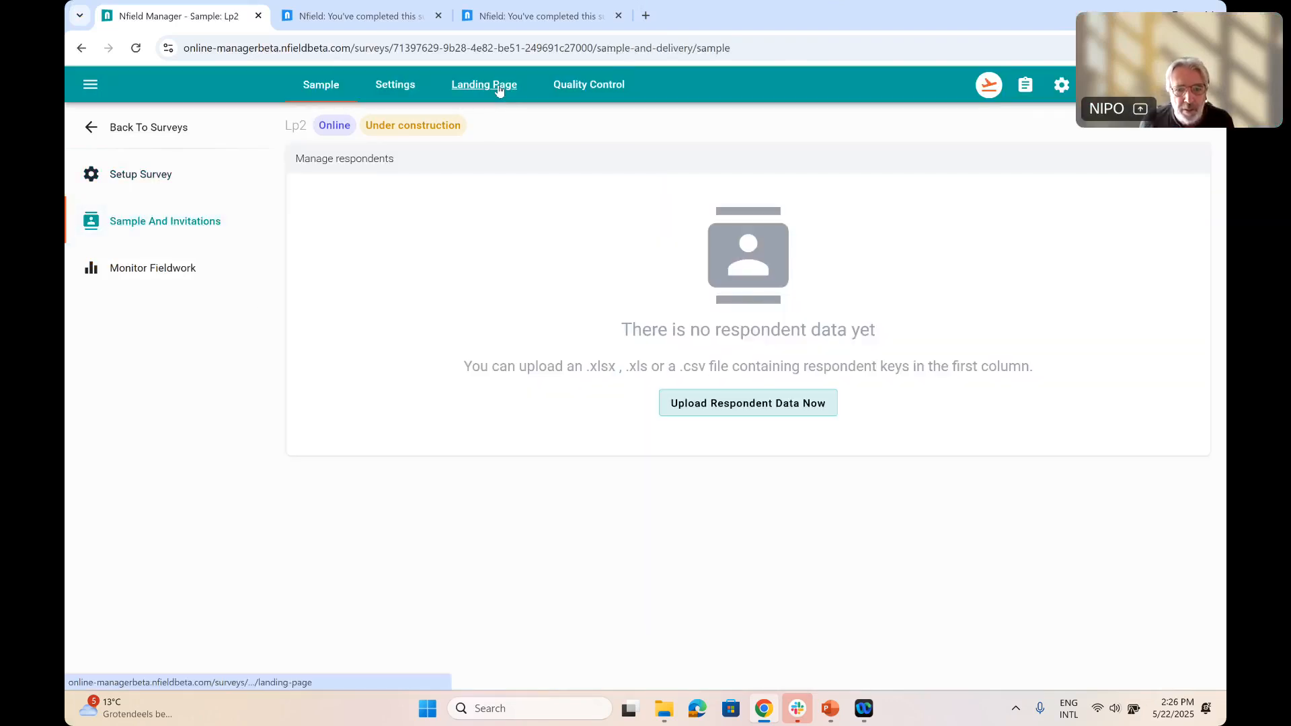
pyautogui.click(499, 86)
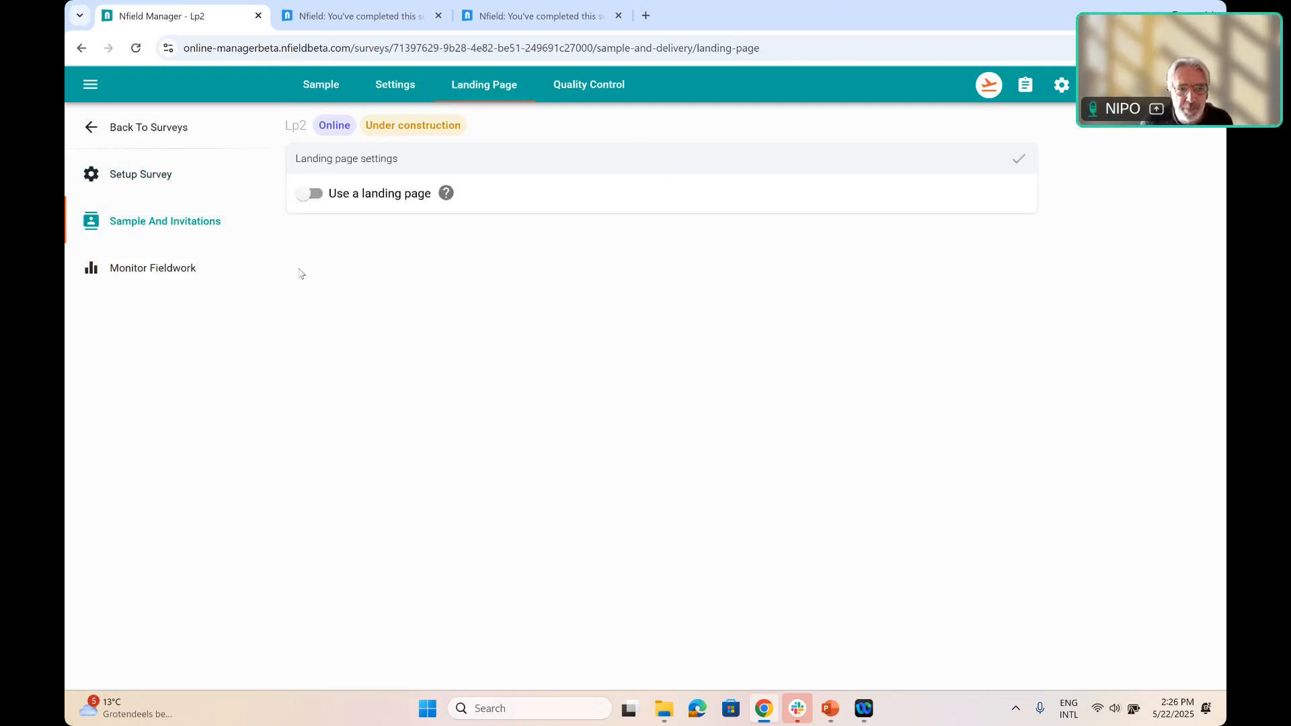
pyautogui.click(377, 202)
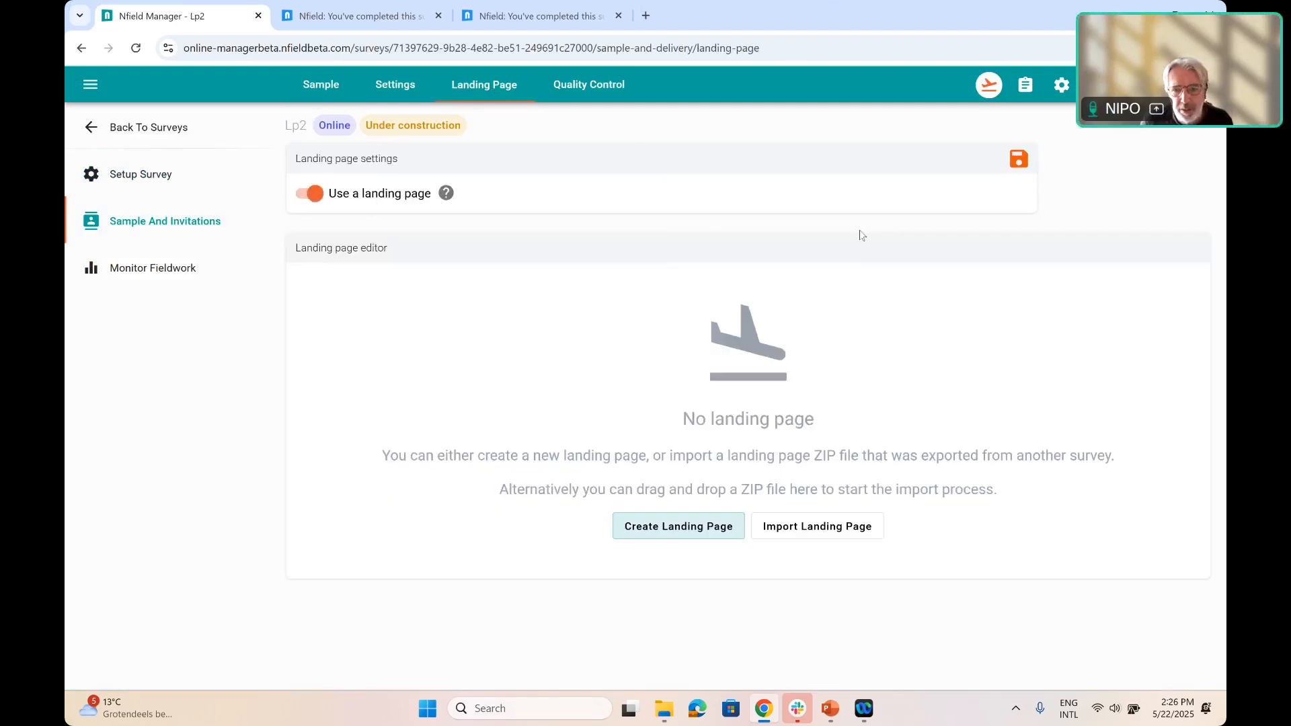
pyautogui.click(1021, 162)
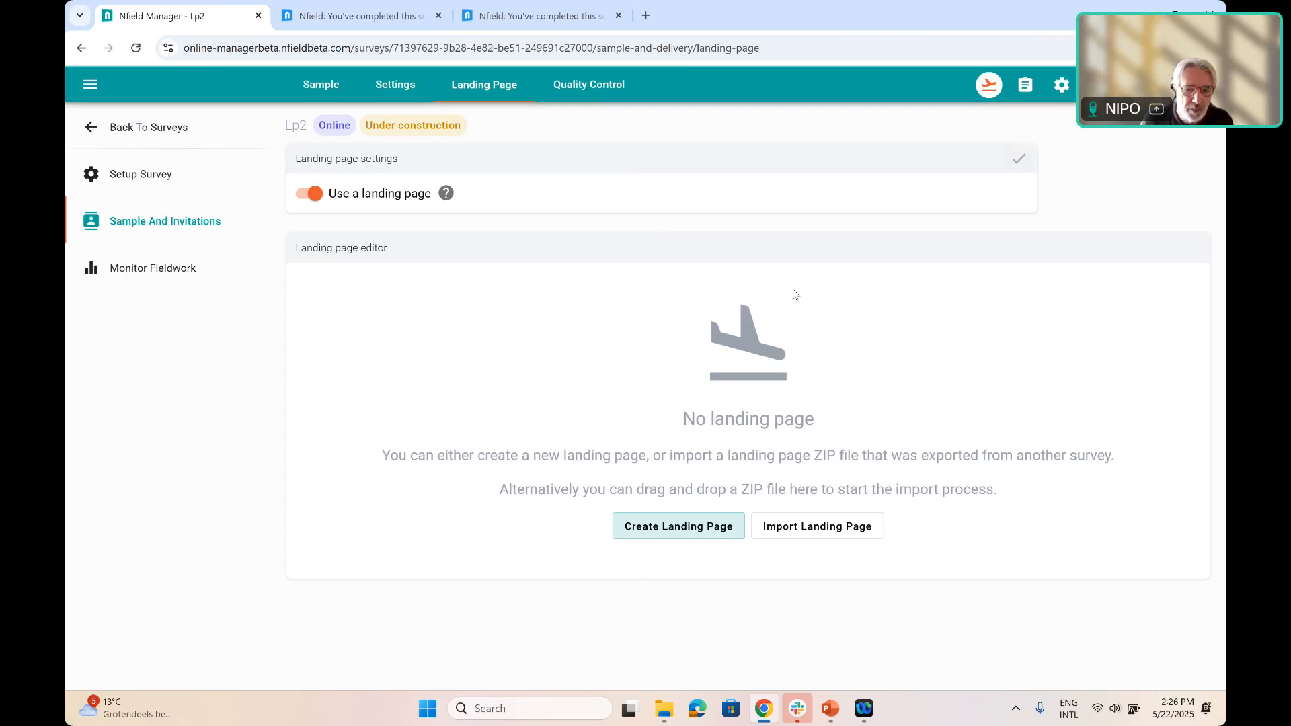
# Import the design-landingpage-NIPO ZIP file as Lp2's landing page and inspect the settings of its footer links
pyautogui.click(644, 533)
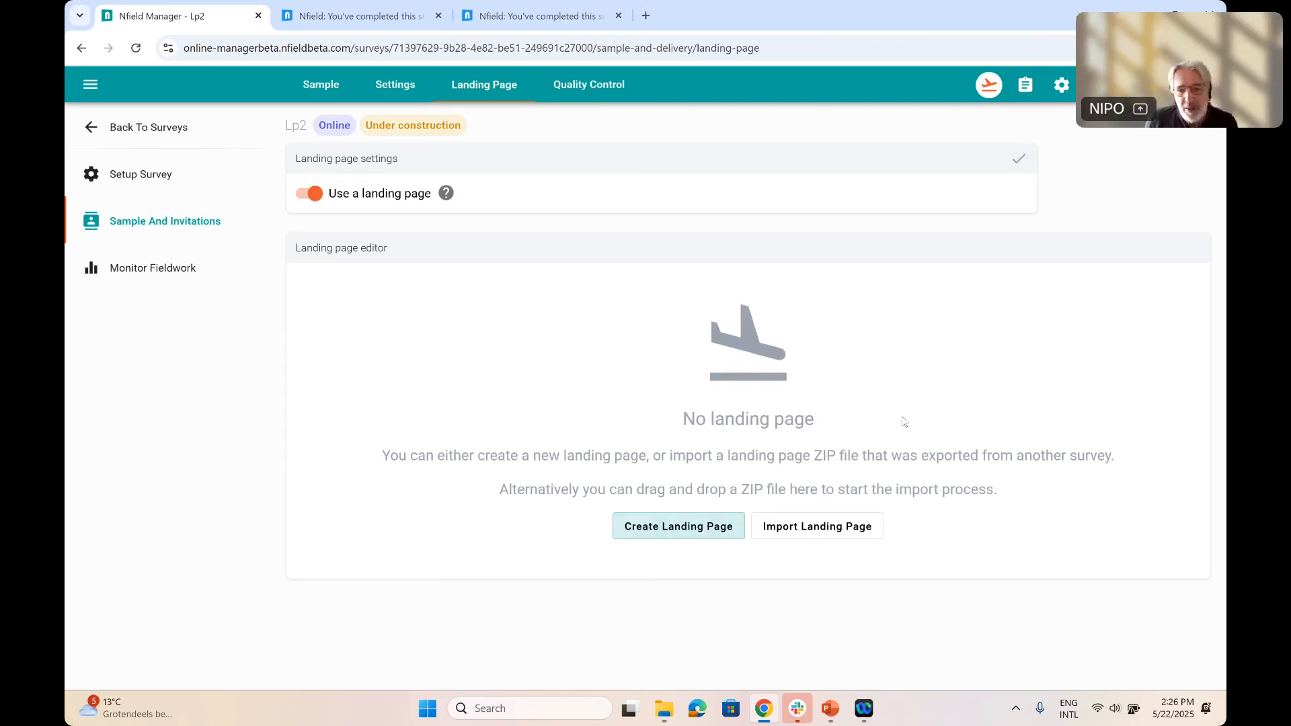
pyautogui.click(826, 531)
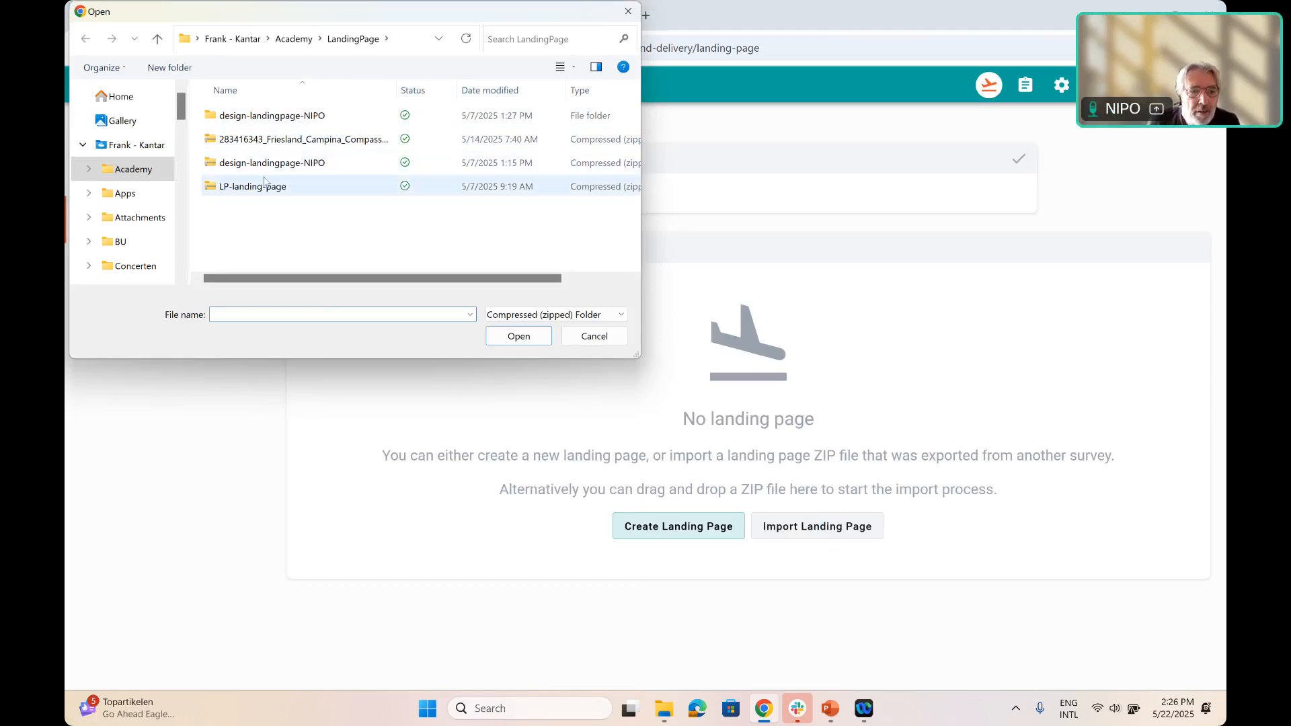
pyautogui.click(343, 163)
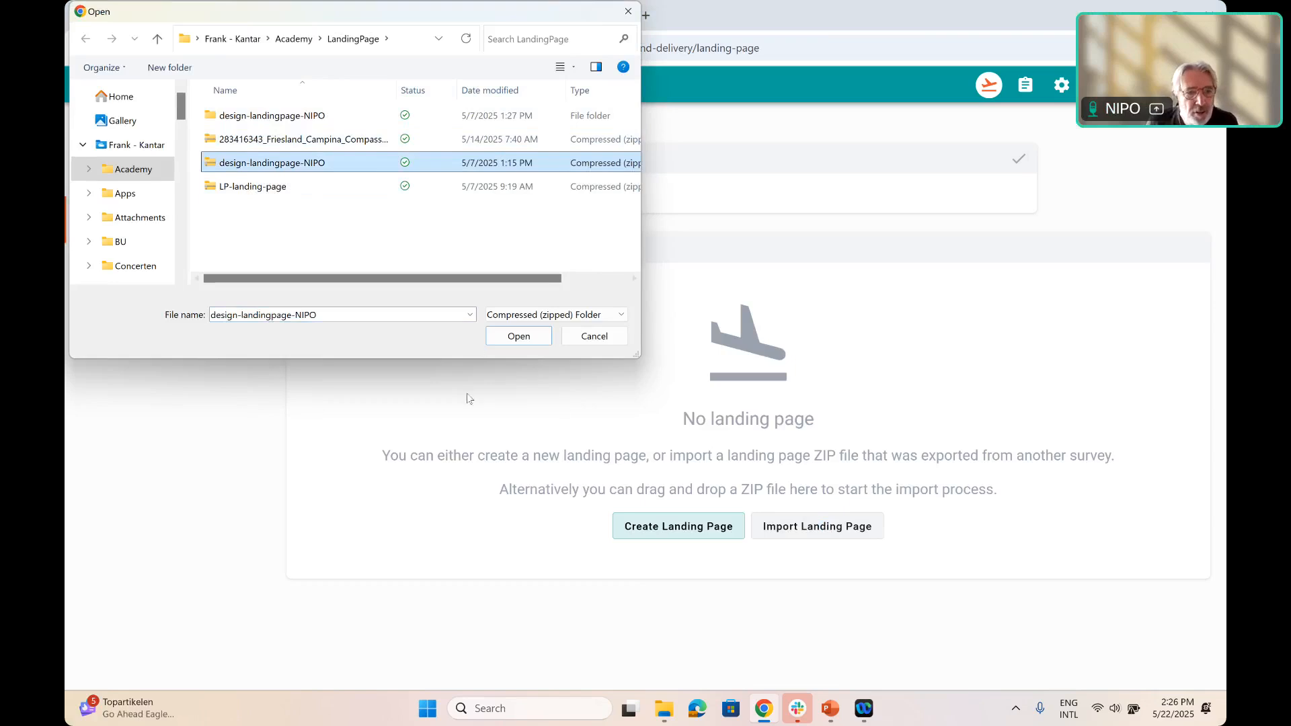
pyautogui.click(519, 336)
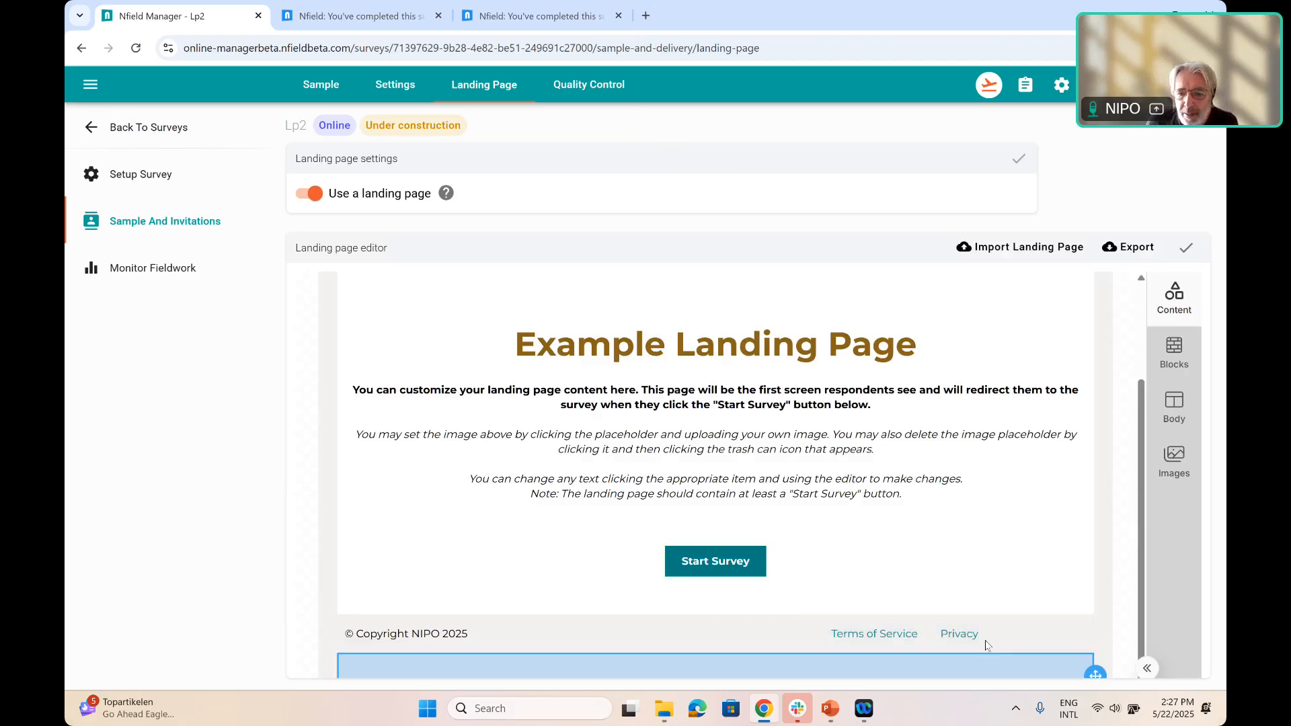
pyautogui.click(960, 638)
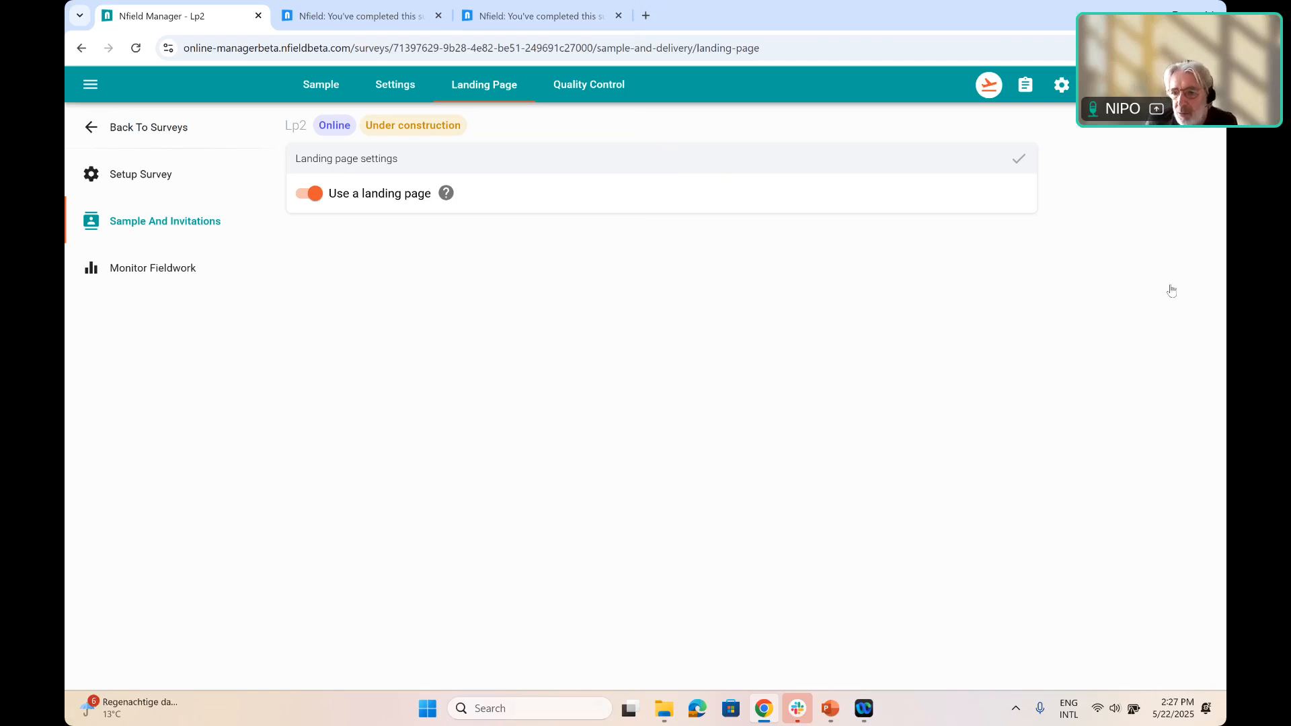
pyautogui.click(1183, 288)
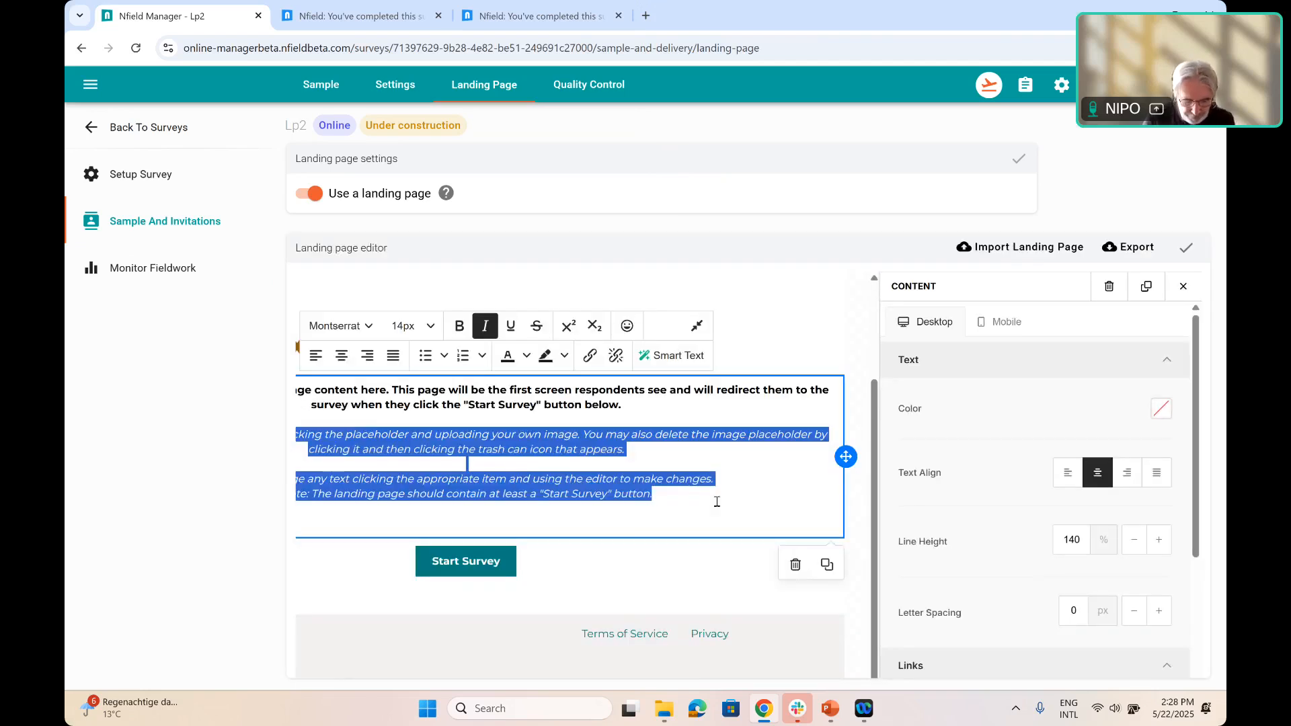
# Replace the italic instruction paragraphs above the Start Survey button with the text "Do you use Nfield?"
pyautogui.write('Dd')
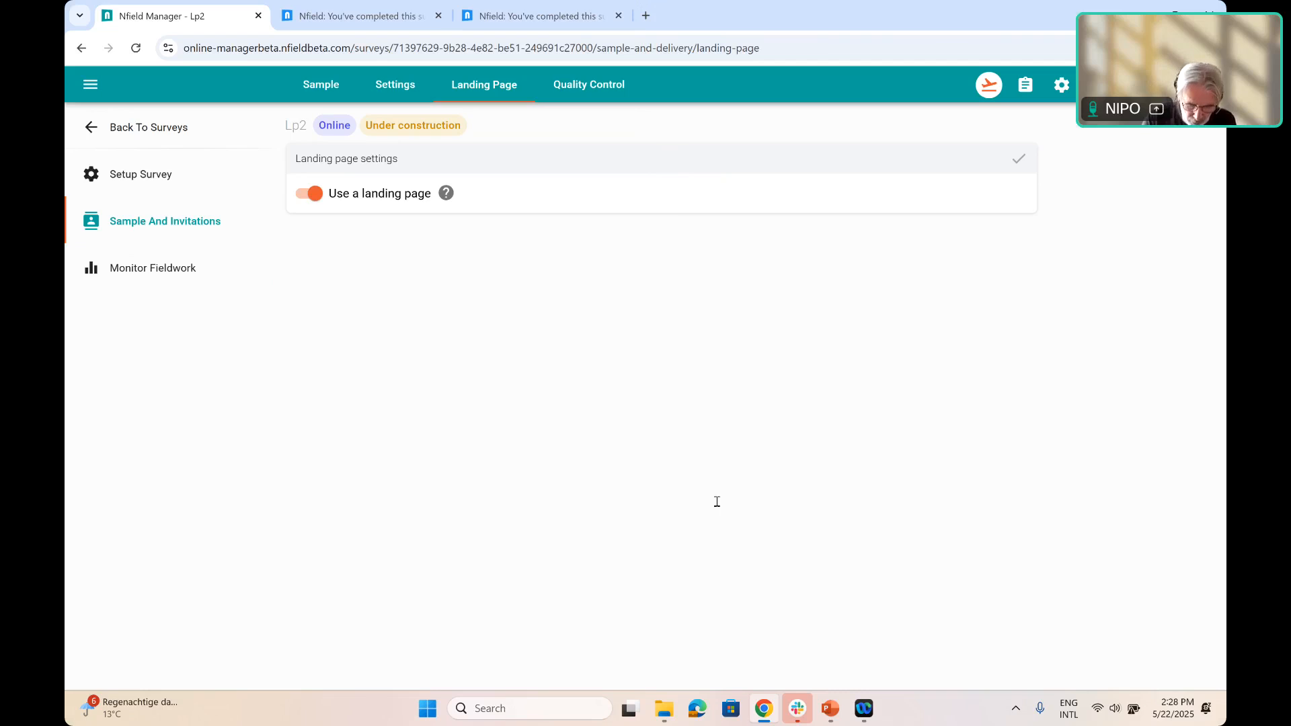
pyautogui.write(' yo')
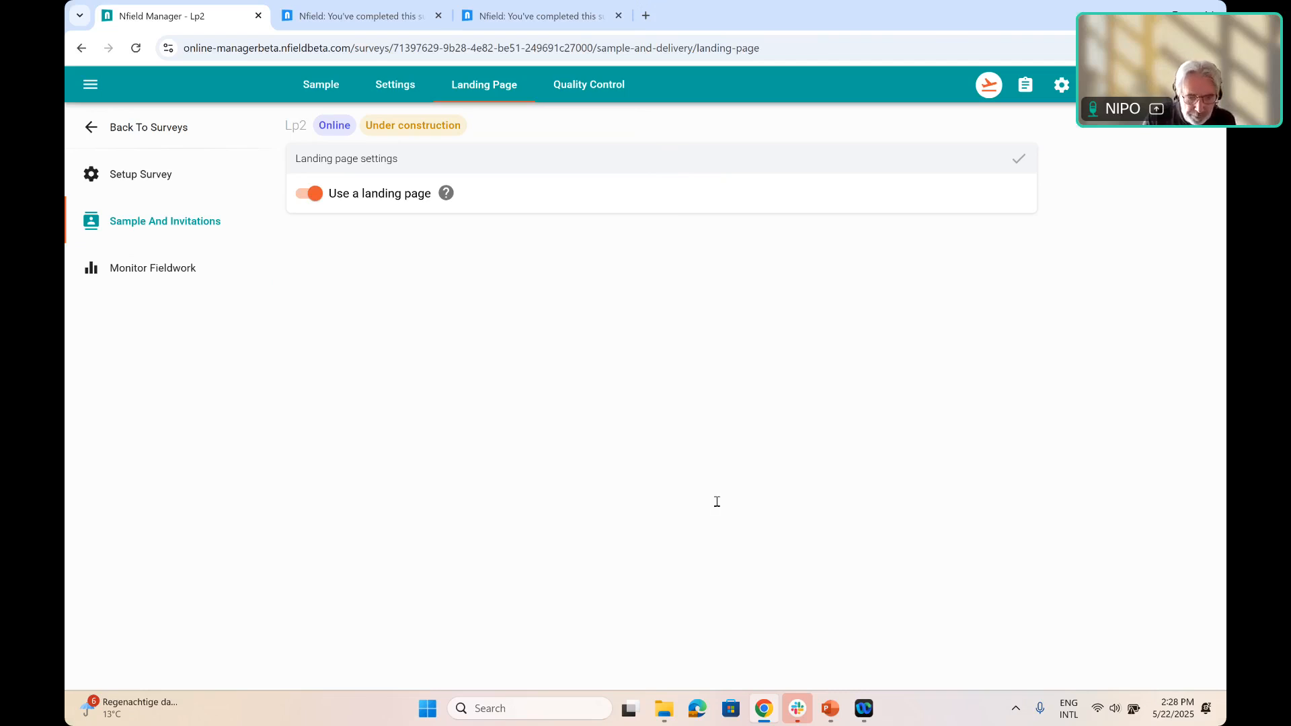
pyautogui.write('ou')
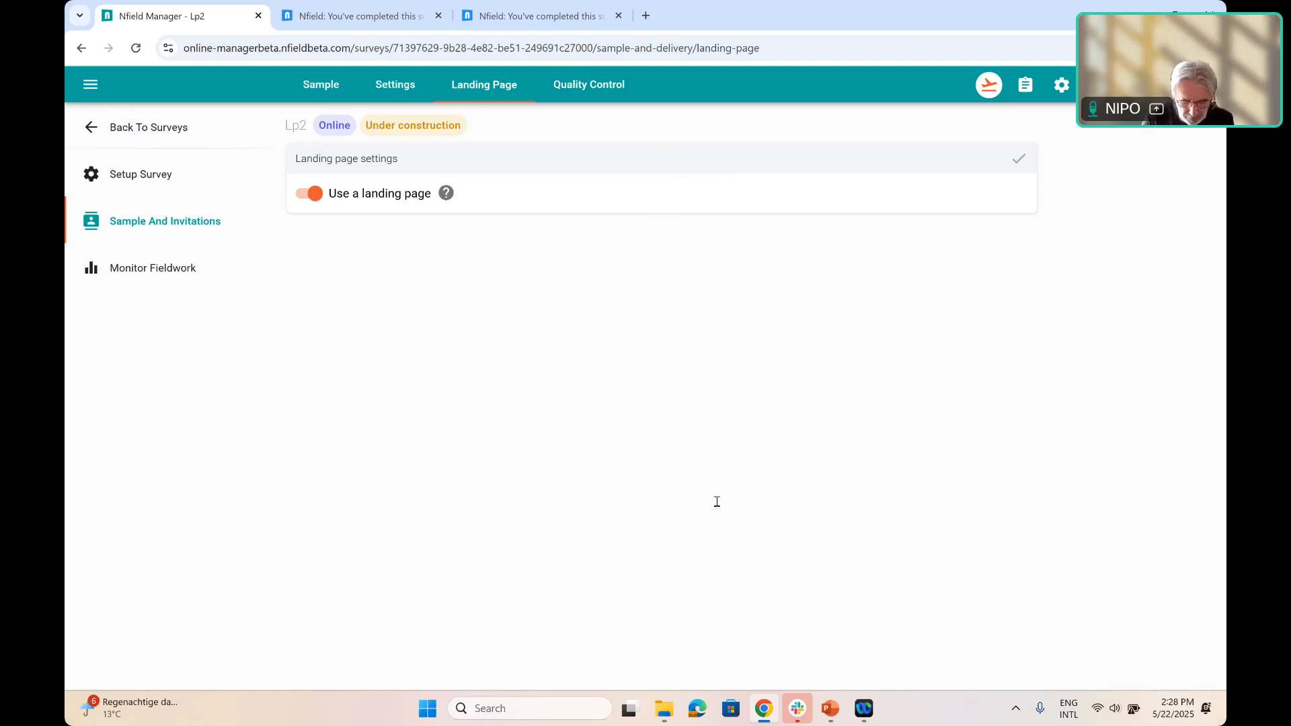
pyautogui.write(' use Nfield?')
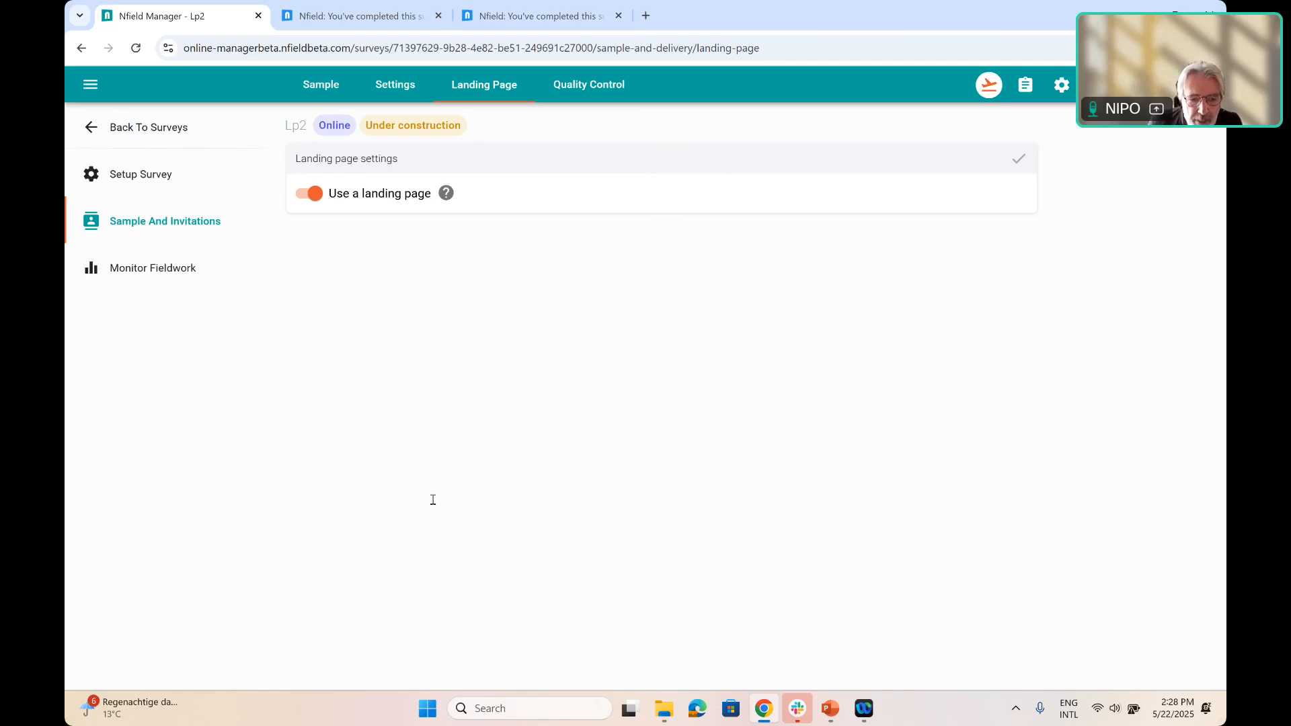
# Format the "Do you use Nfield?" line as bold purple text and close its content settings
pyautogui.tripleClick(511, 508)
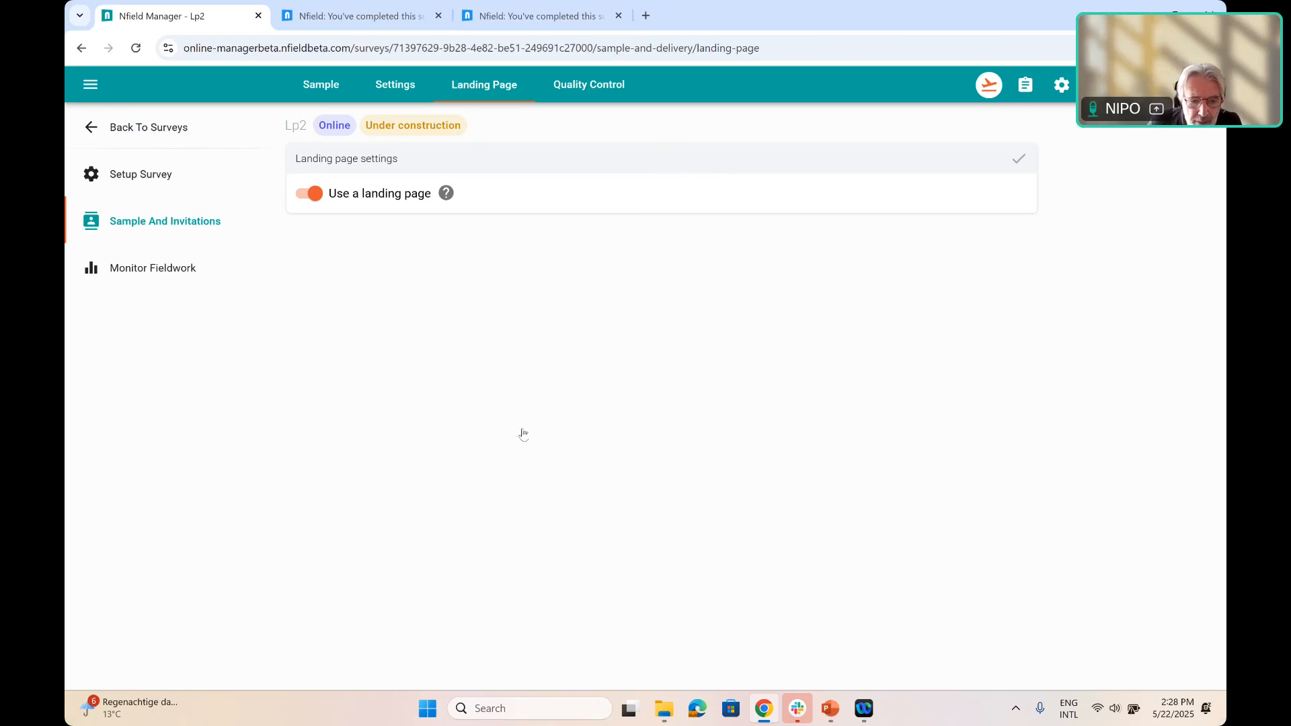
pyautogui.click(526, 429)
pyautogui.click(559, 506)
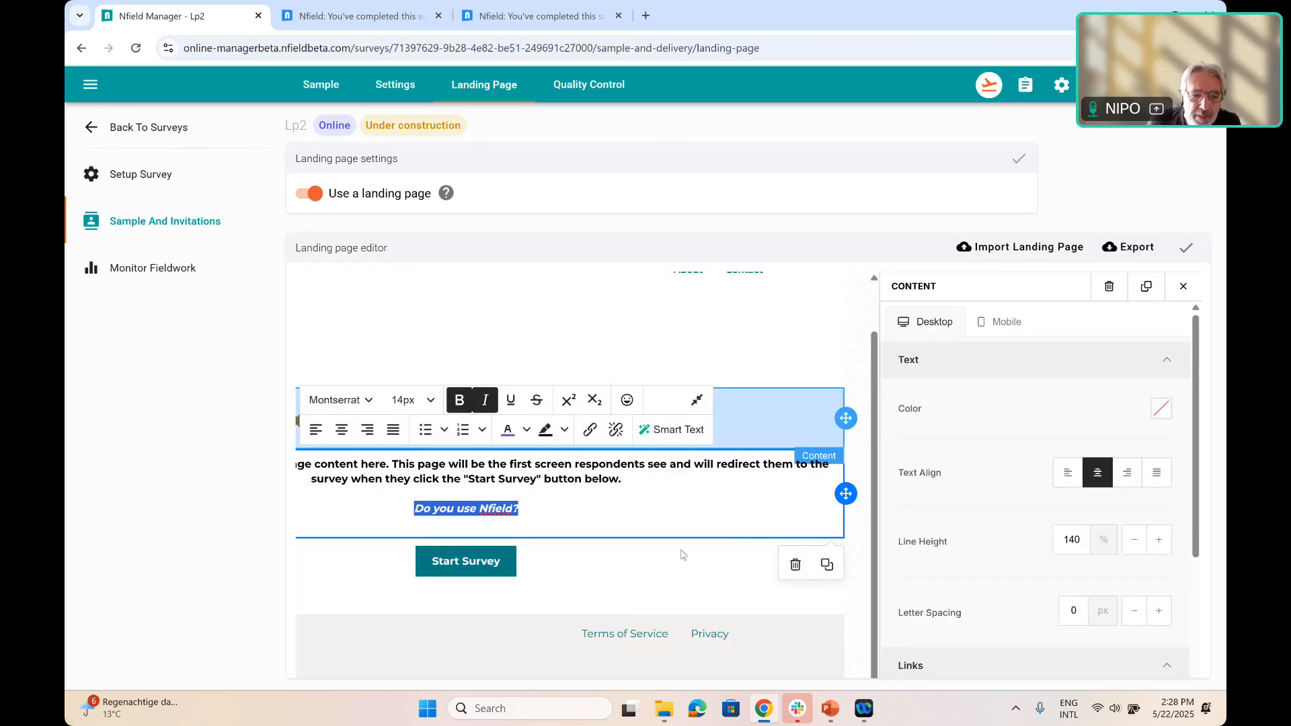
pyautogui.click(573, 515)
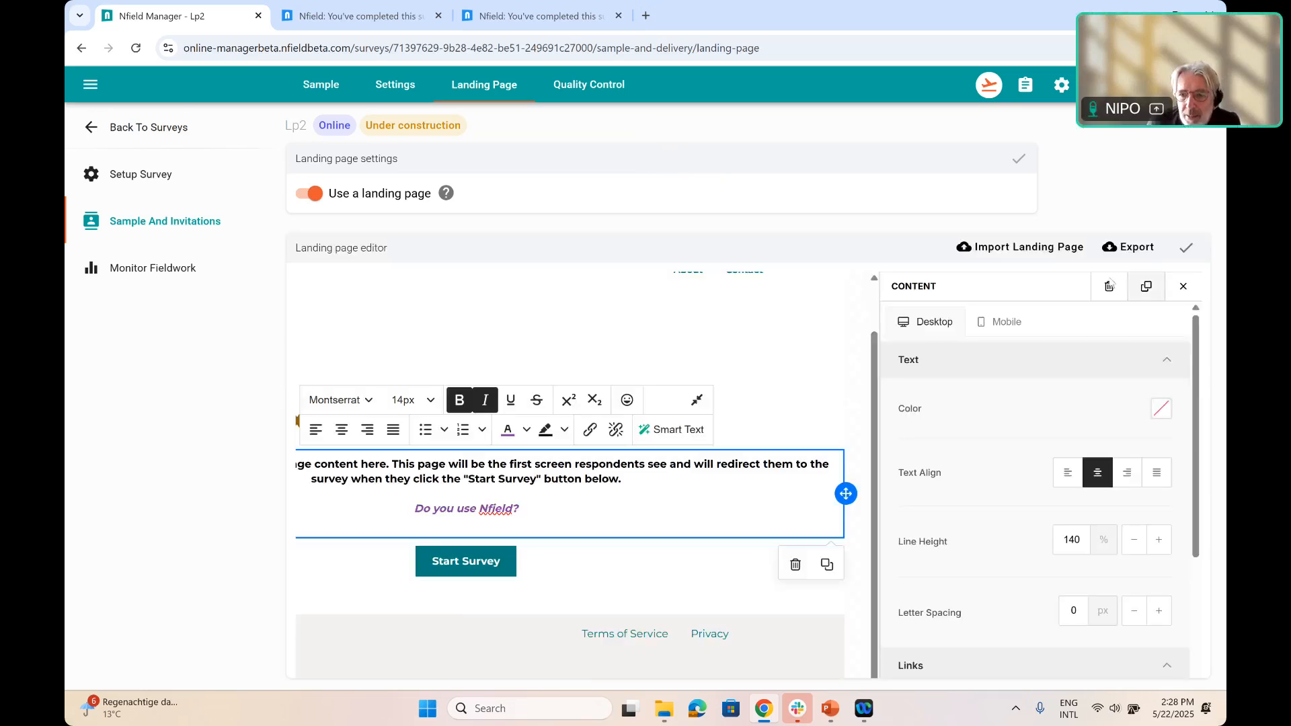
pyautogui.click(1184, 288)
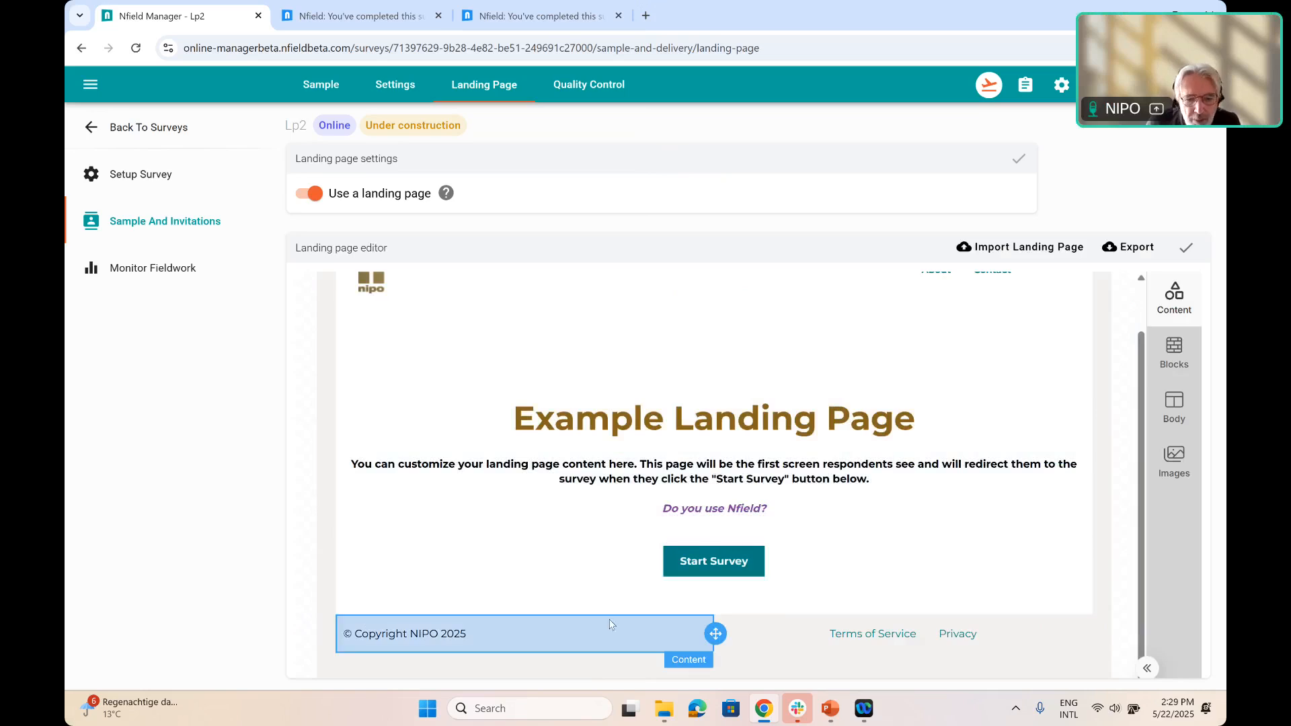
# Add a 50/50 two-column block between the Start Survey button and the footer, with a button in each column
pyautogui.click(1175, 353)
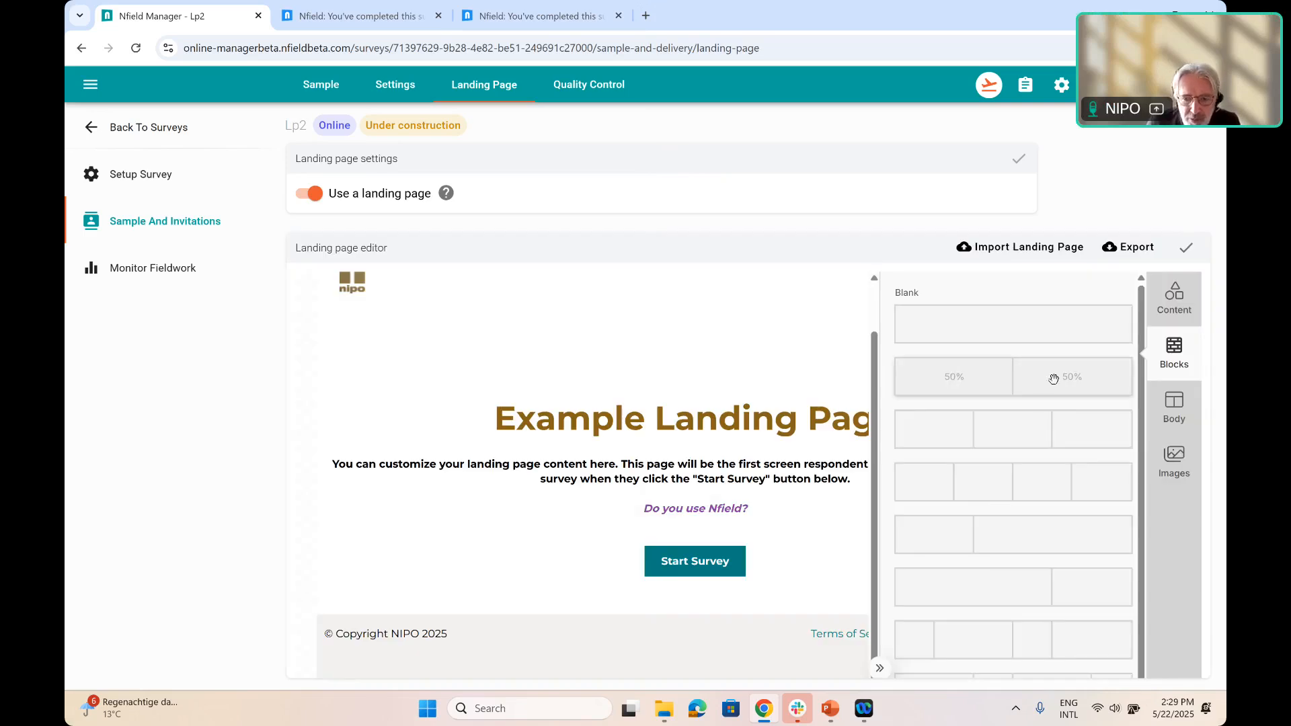
pyautogui.moveTo(579, 610); pyautogui.dragTo(603, 586)
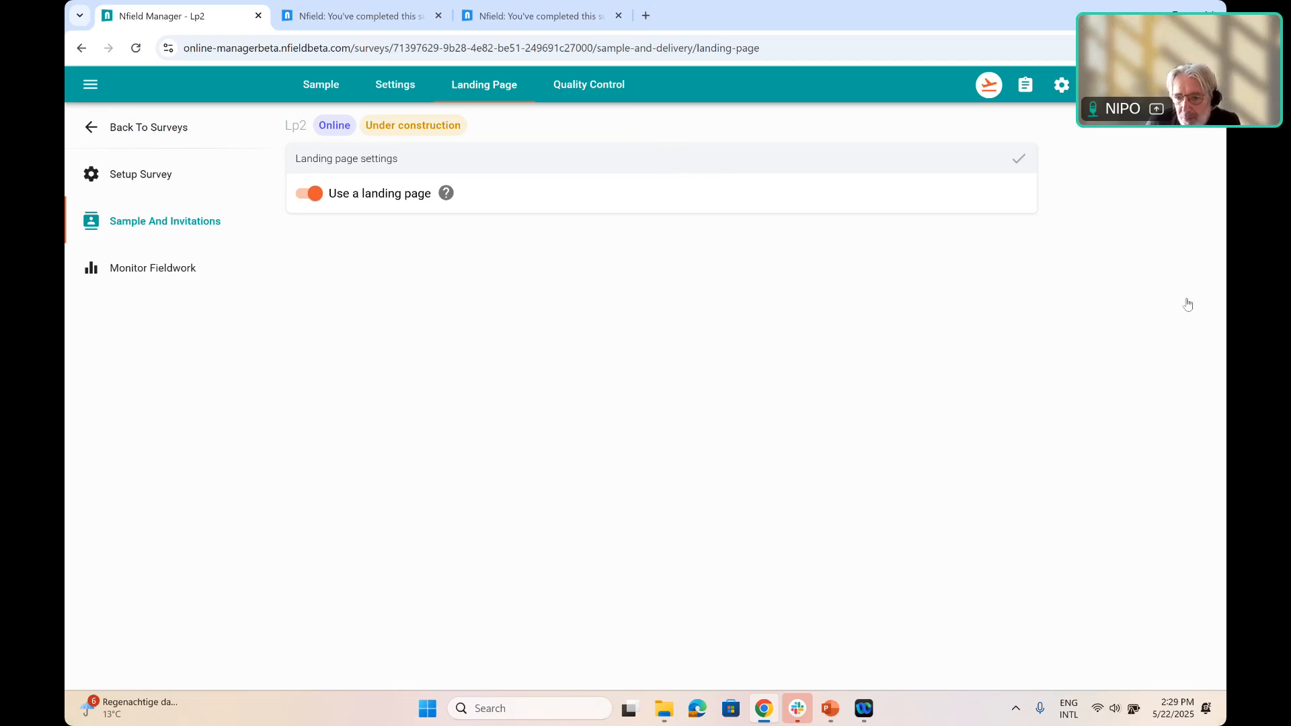
pyautogui.click(1183, 287)
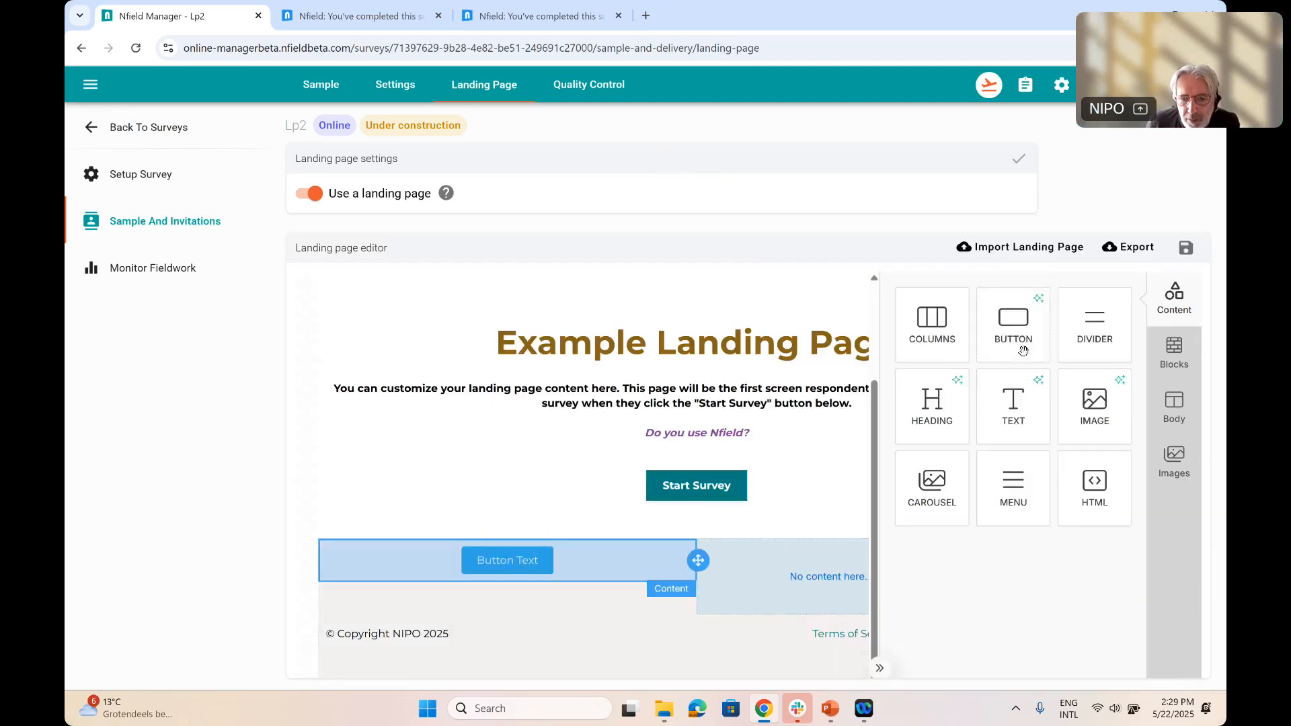
pyautogui.moveTo(764, 585); pyautogui.dragTo(741, 569)
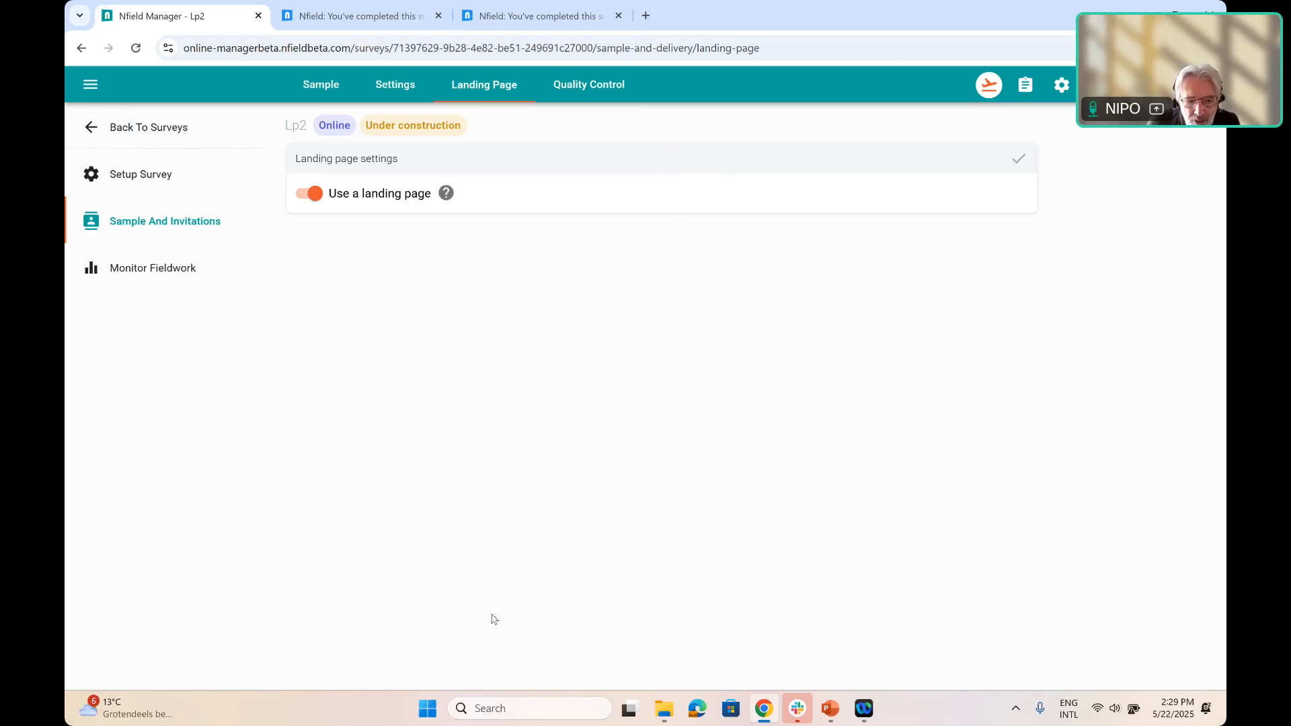
# Label the first column's button "Yes" and set its action type to Start survey
pyautogui.click(542, 590)
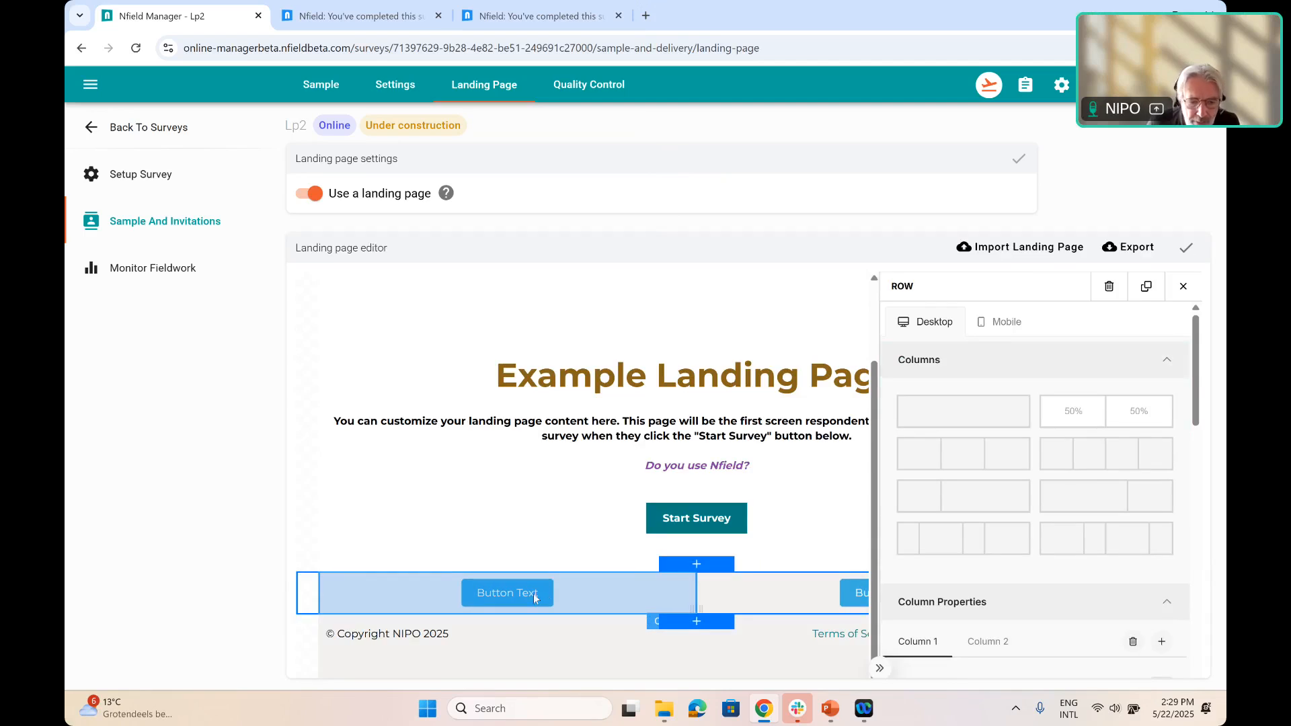
pyautogui.click(534, 594)
pyautogui.moveTo(538, 593); pyautogui.dragTo(471, 597)
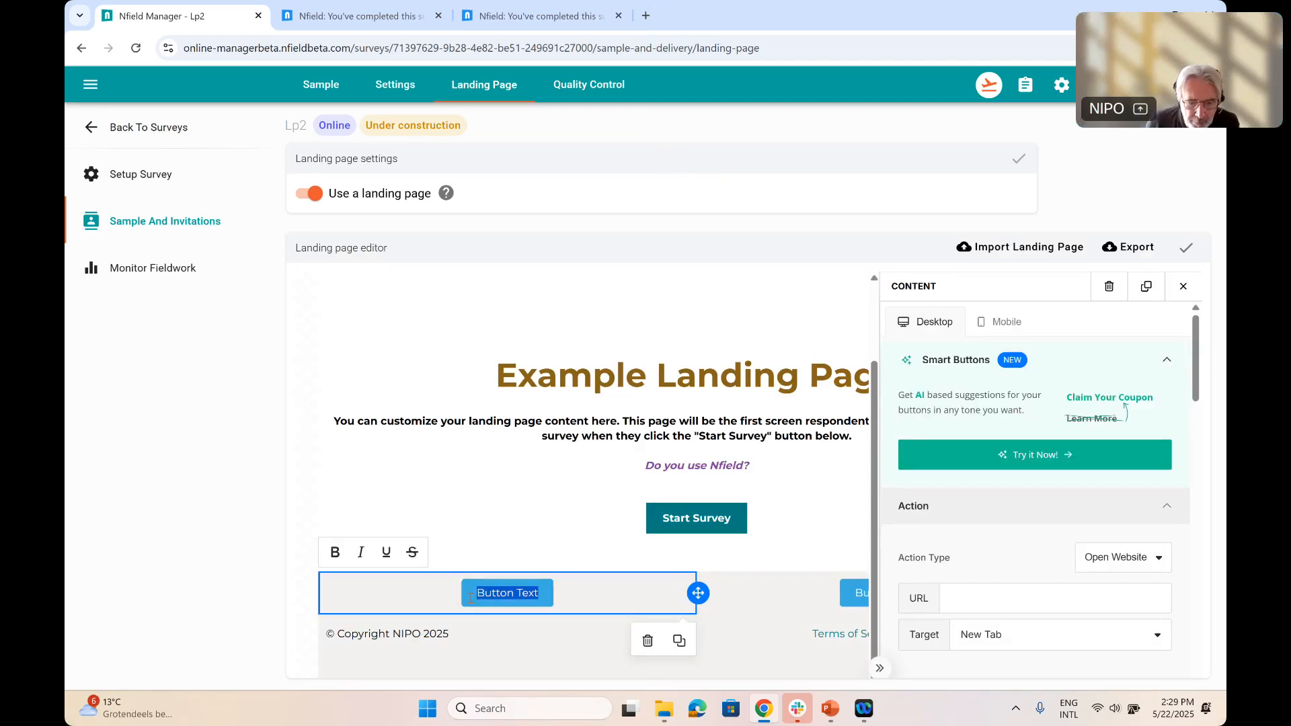
pyautogui.write('Yes')
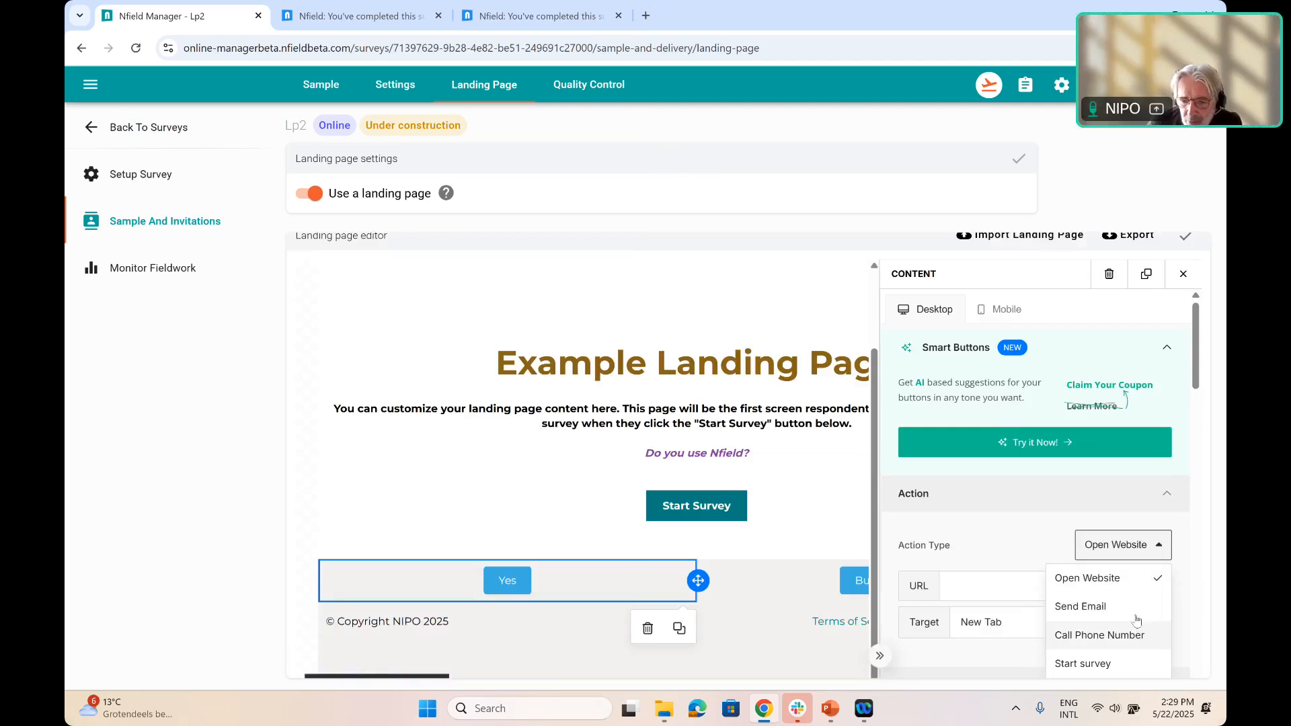
pyautogui.click(1084, 664)
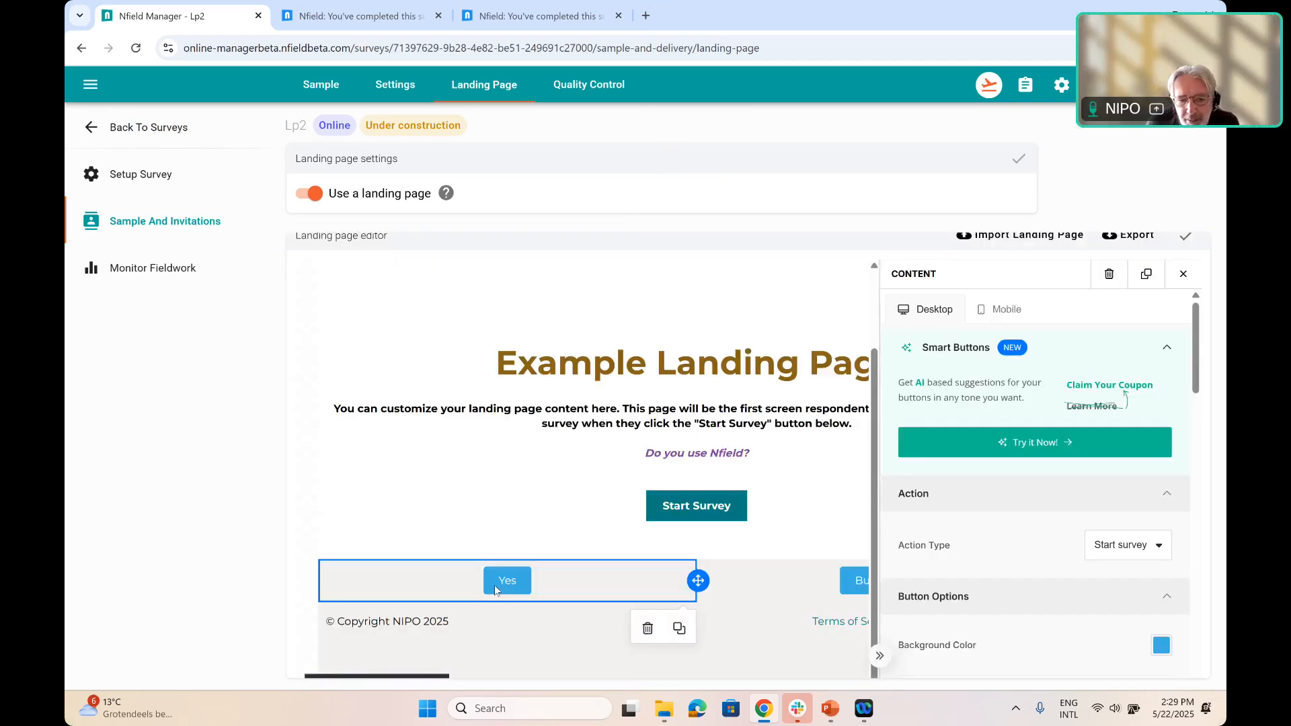
# Label the second column's button "No" and copy the web address of the completed-survey page
pyautogui.click(855, 590)
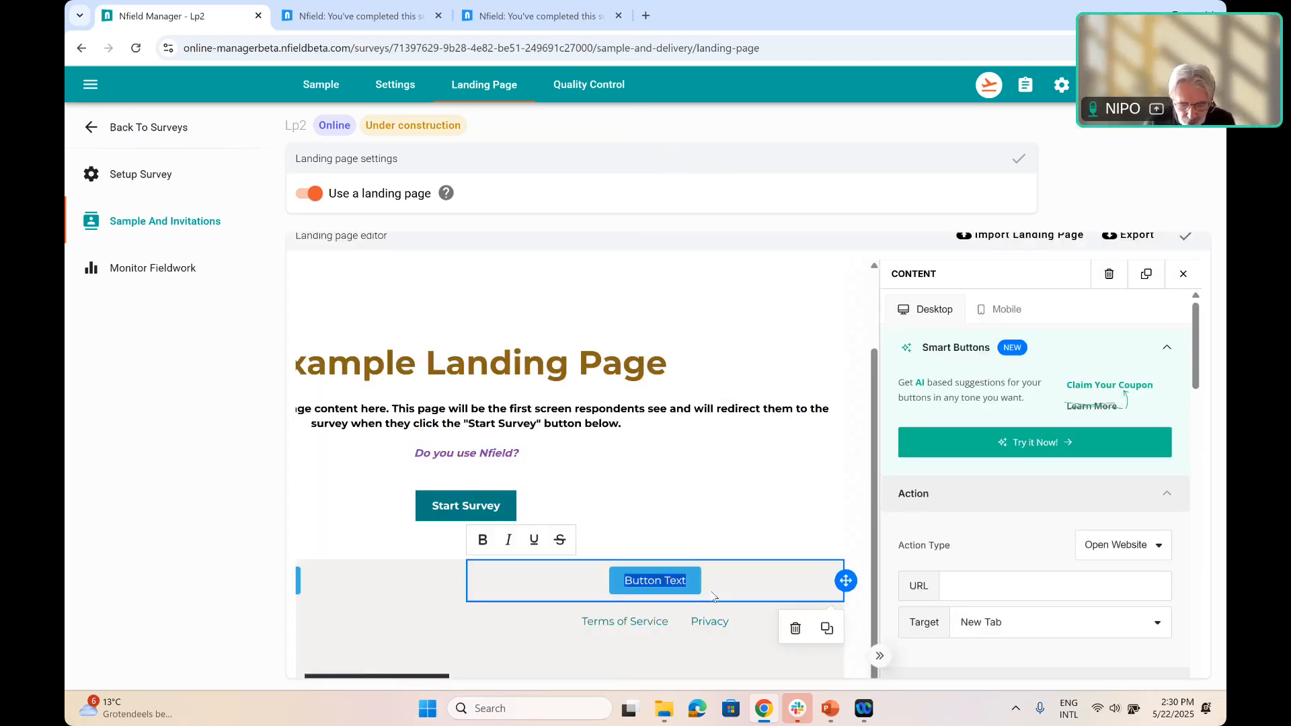
pyautogui.write('No')
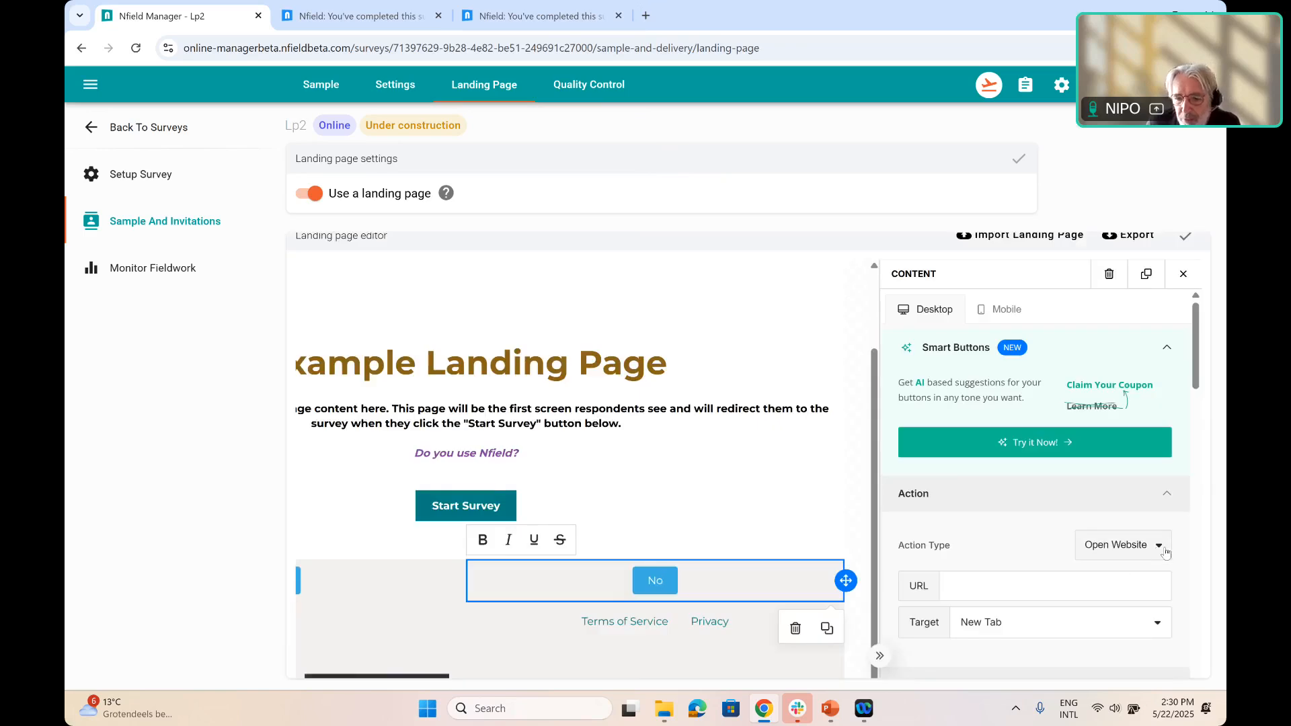
pyautogui.click(536, 16)
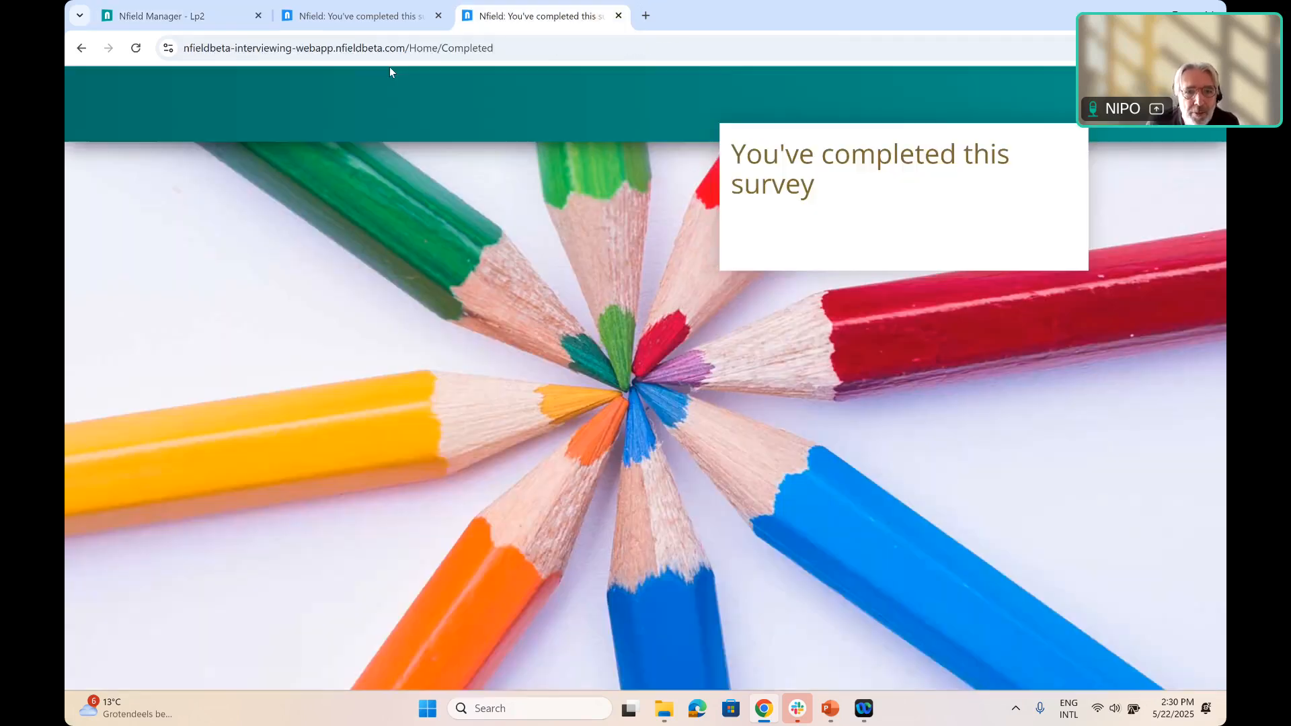
pyautogui.click(509, 49)
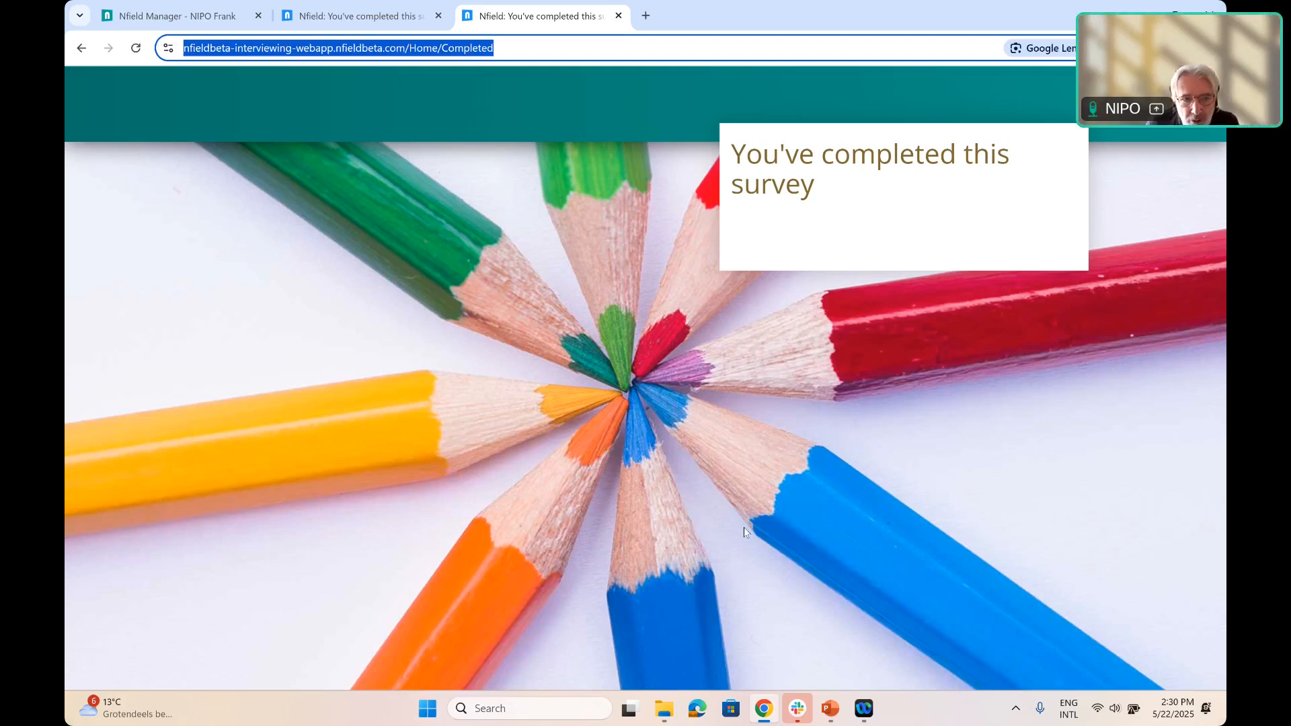
pyautogui.doubleClick(697, 29)
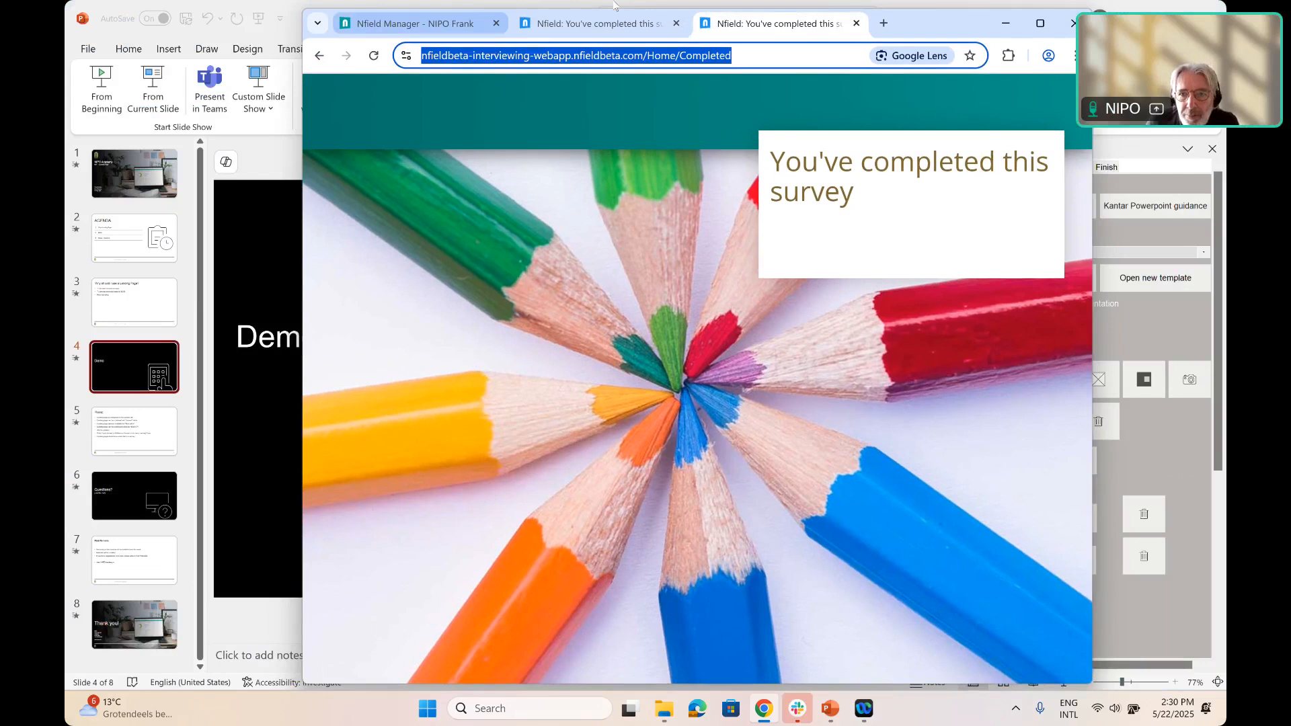
pyautogui.click(431, 24)
pyautogui.moveTo(927, 23); pyautogui.dragTo(926, 73)
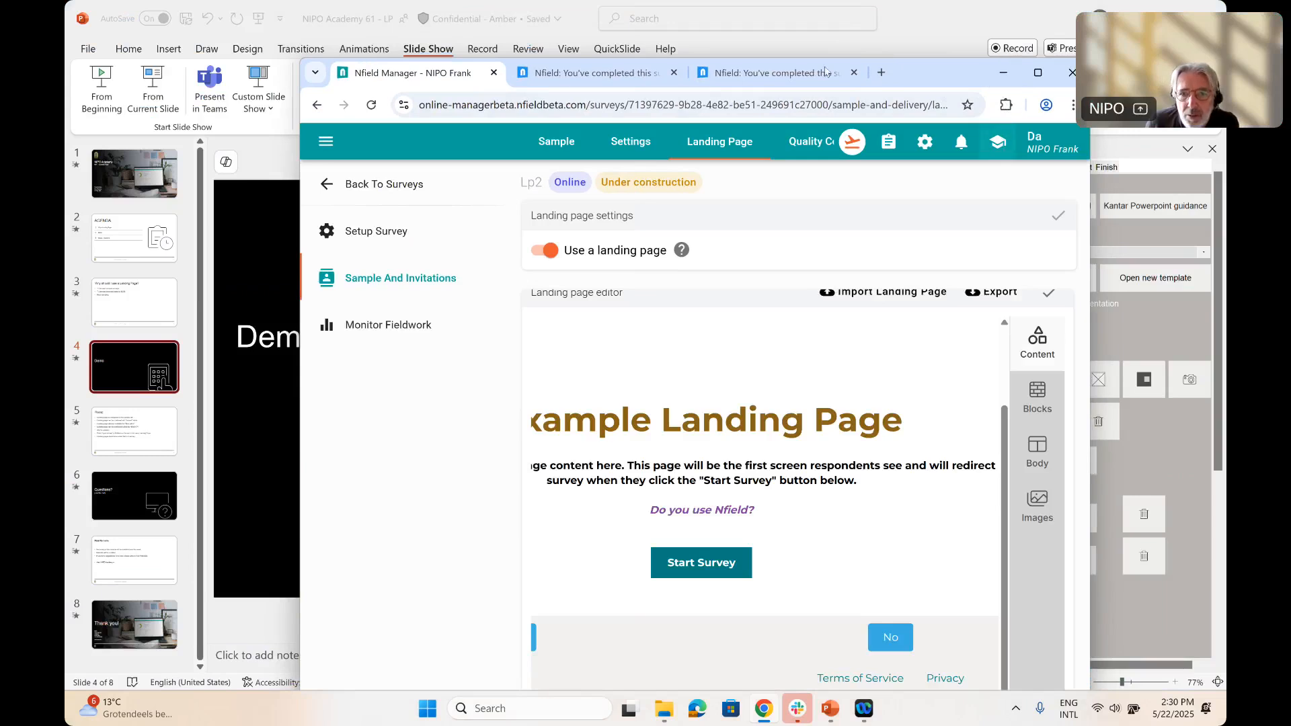
pyautogui.moveTo(898, 75); pyautogui.dragTo(869, 142)
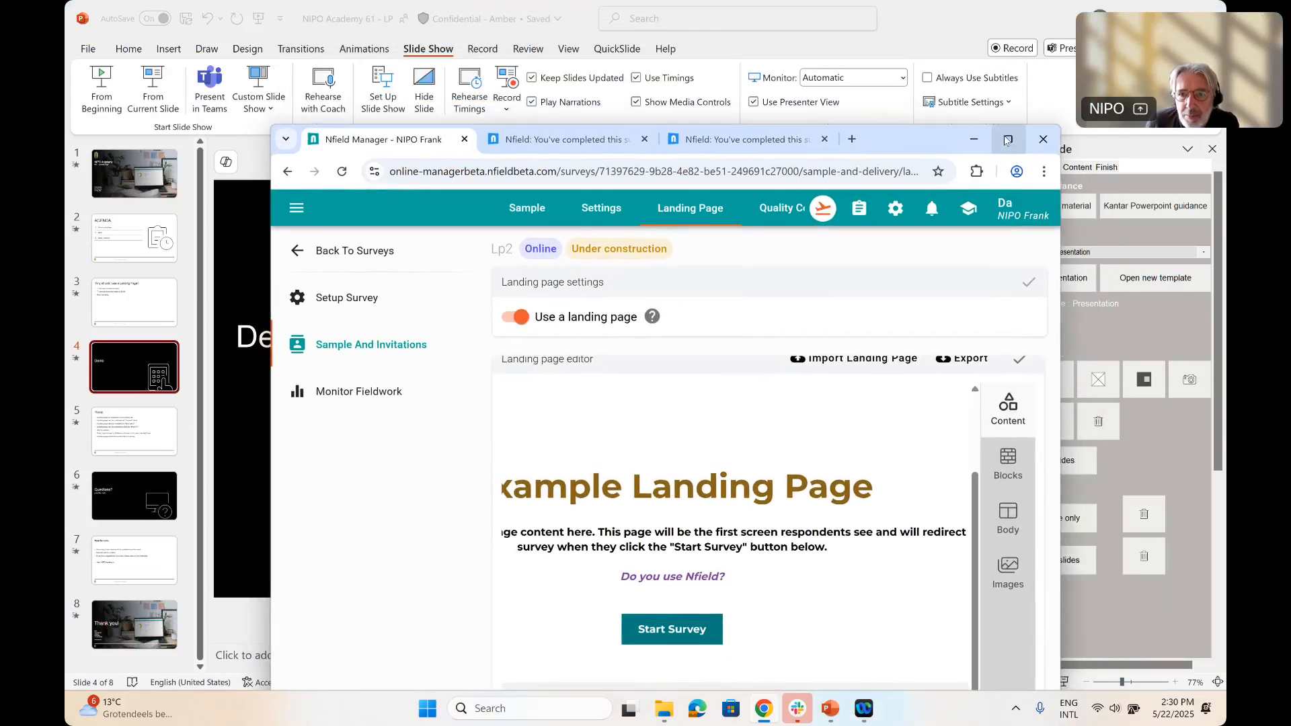
pyautogui.click(1000, 146)
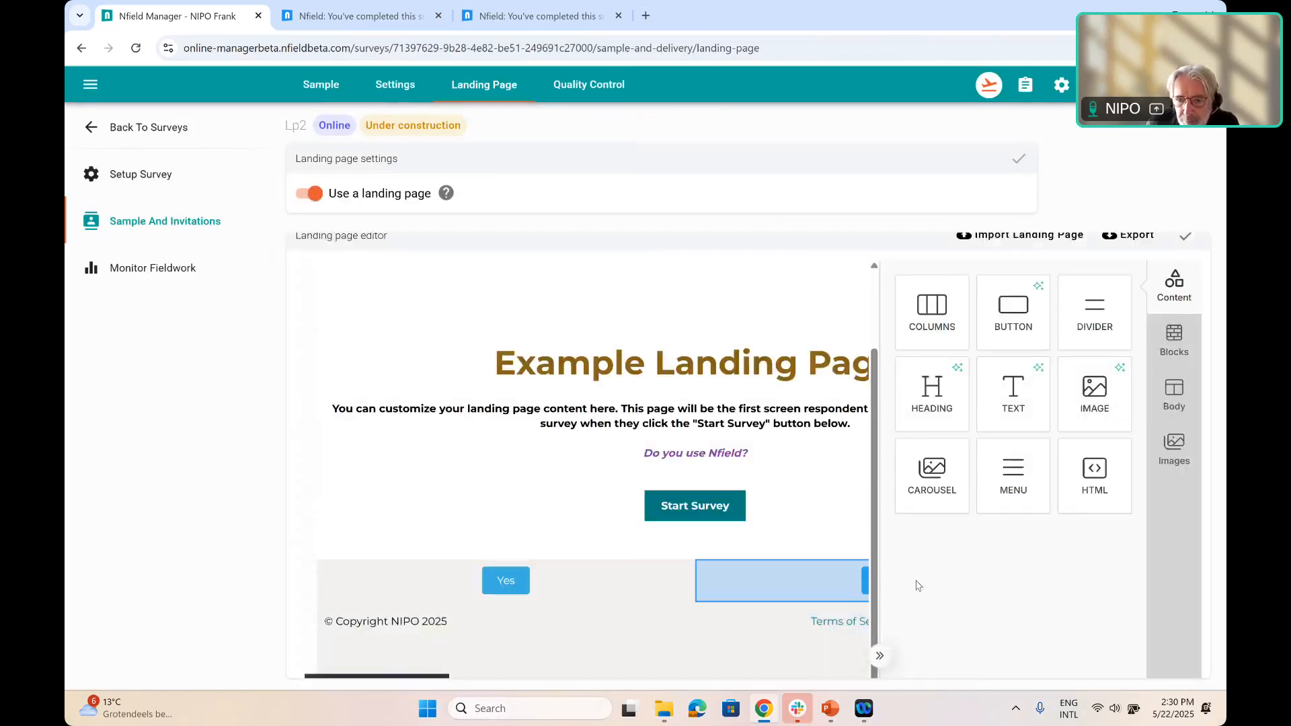
pyautogui.click(985, 590)
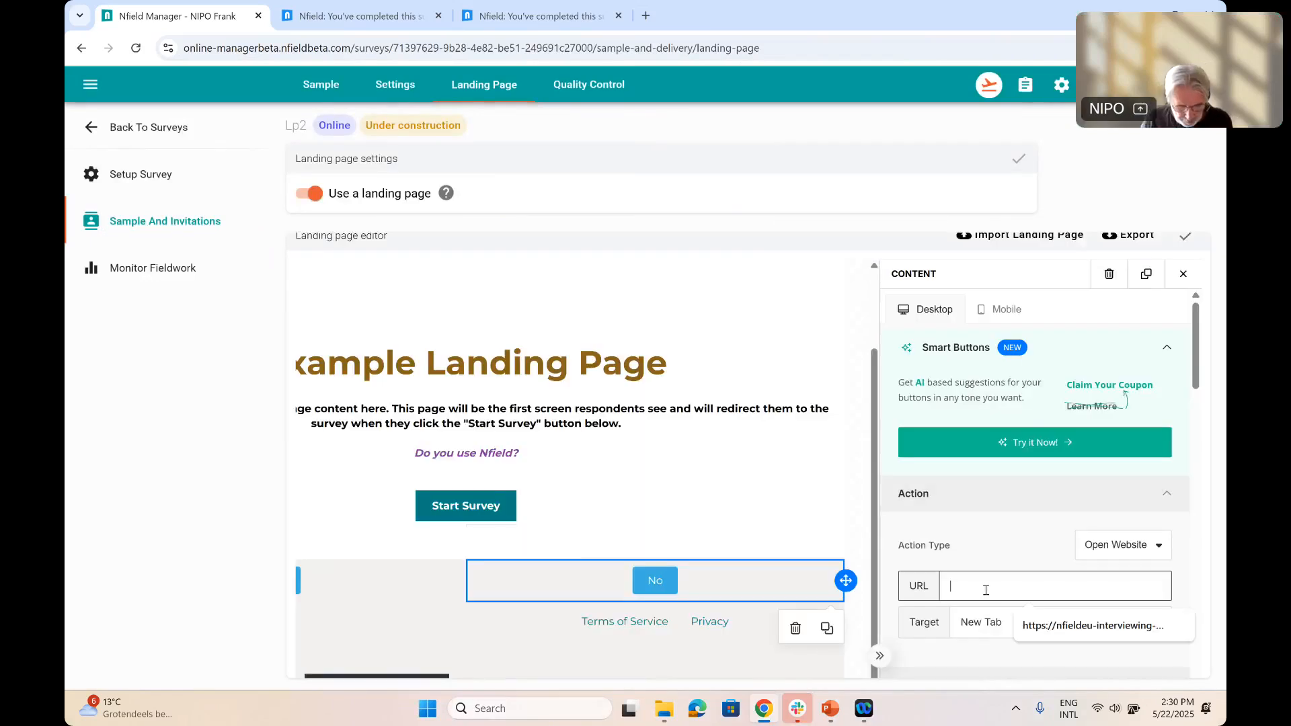
pyautogui.click(1018, 625)
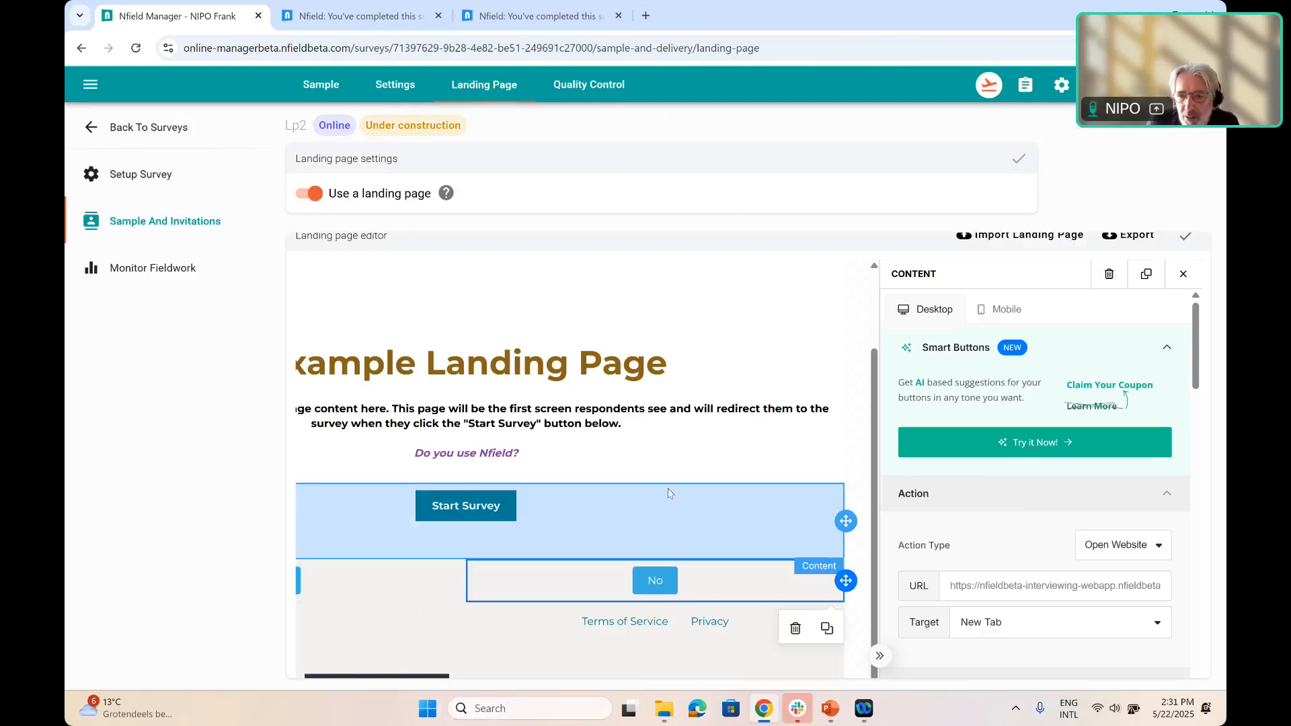
# Delete the original Start Survey button from the landing page
pyautogui.click(669, 493)
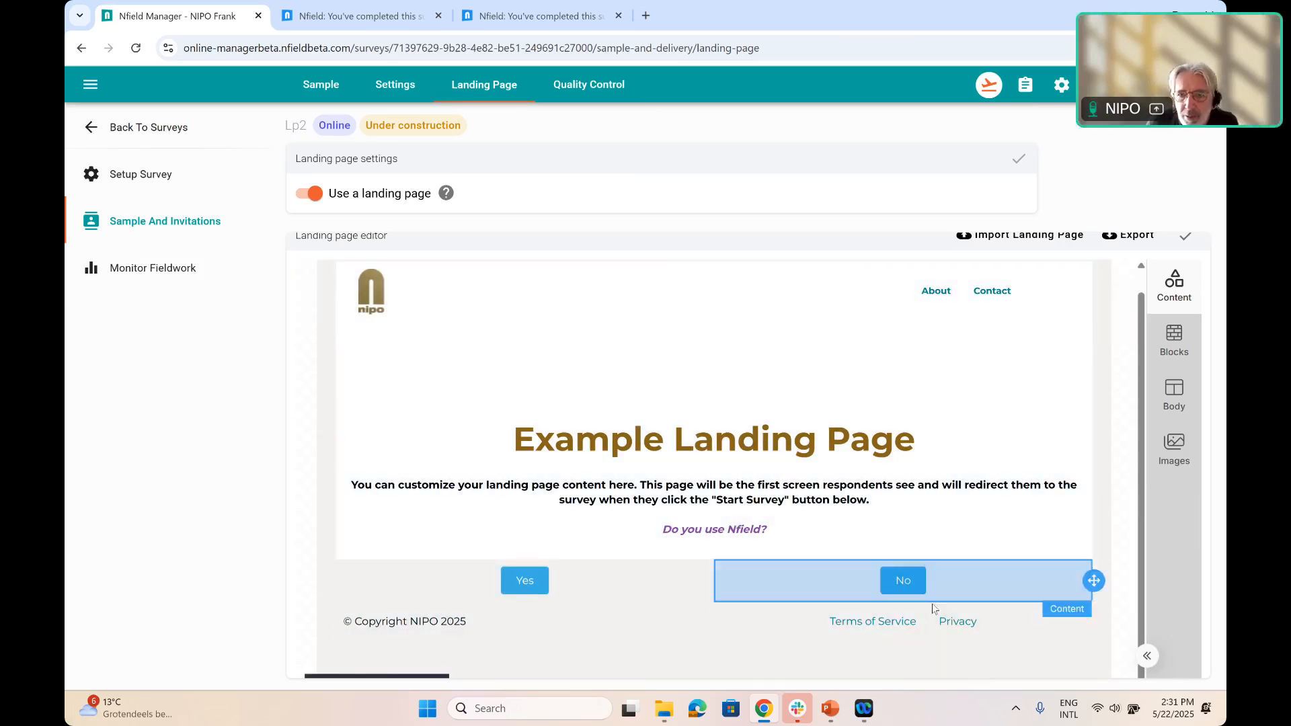
# Publish survey Lp2 from its test and launch options
pyautogui.click(990, 92)
pyautogui.click(834, 524)
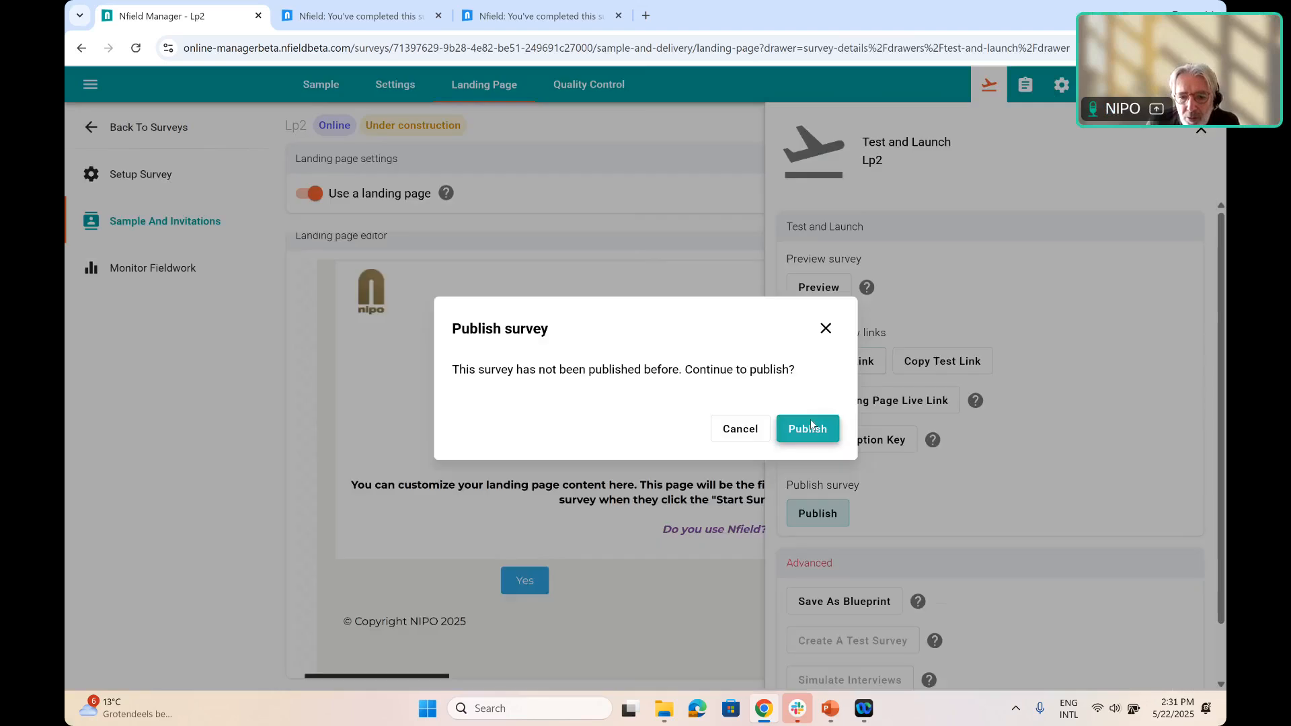
pyautogui.click(811, 426)
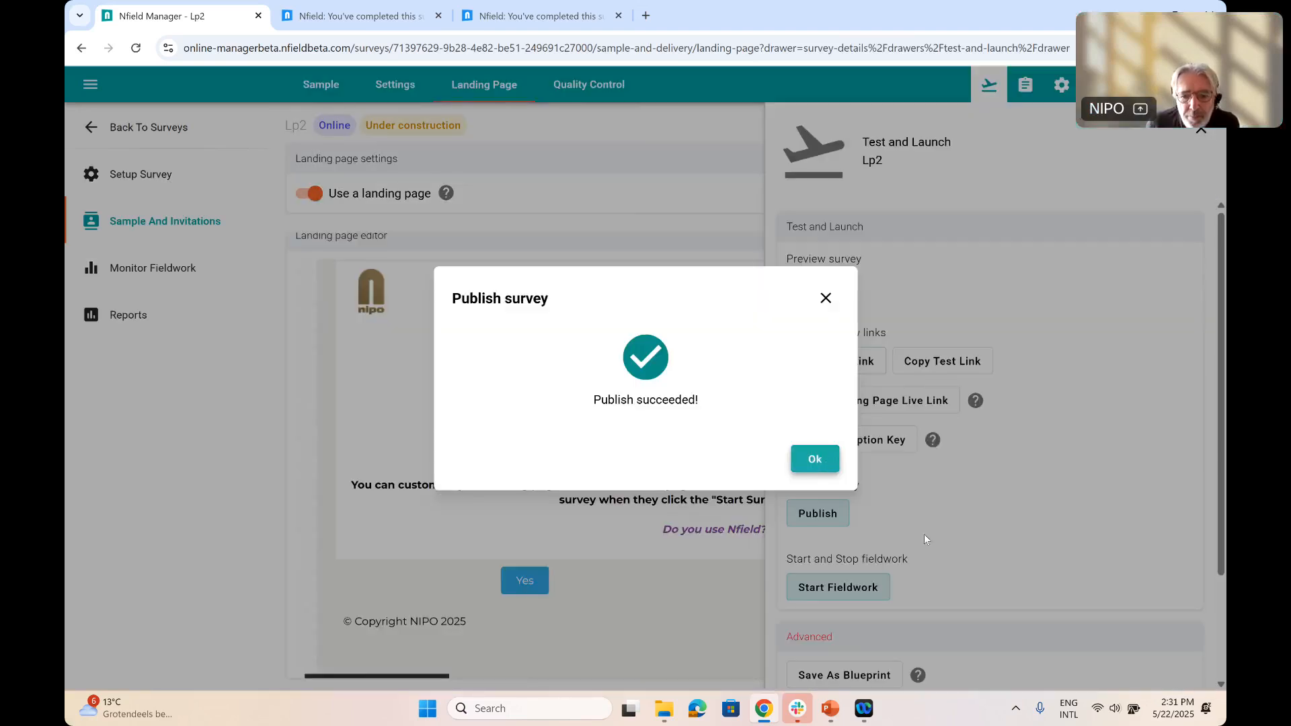
# Dismiss the publish confirmation and start fieldwork for survey Lp2
pyautogui.click(831, 469)
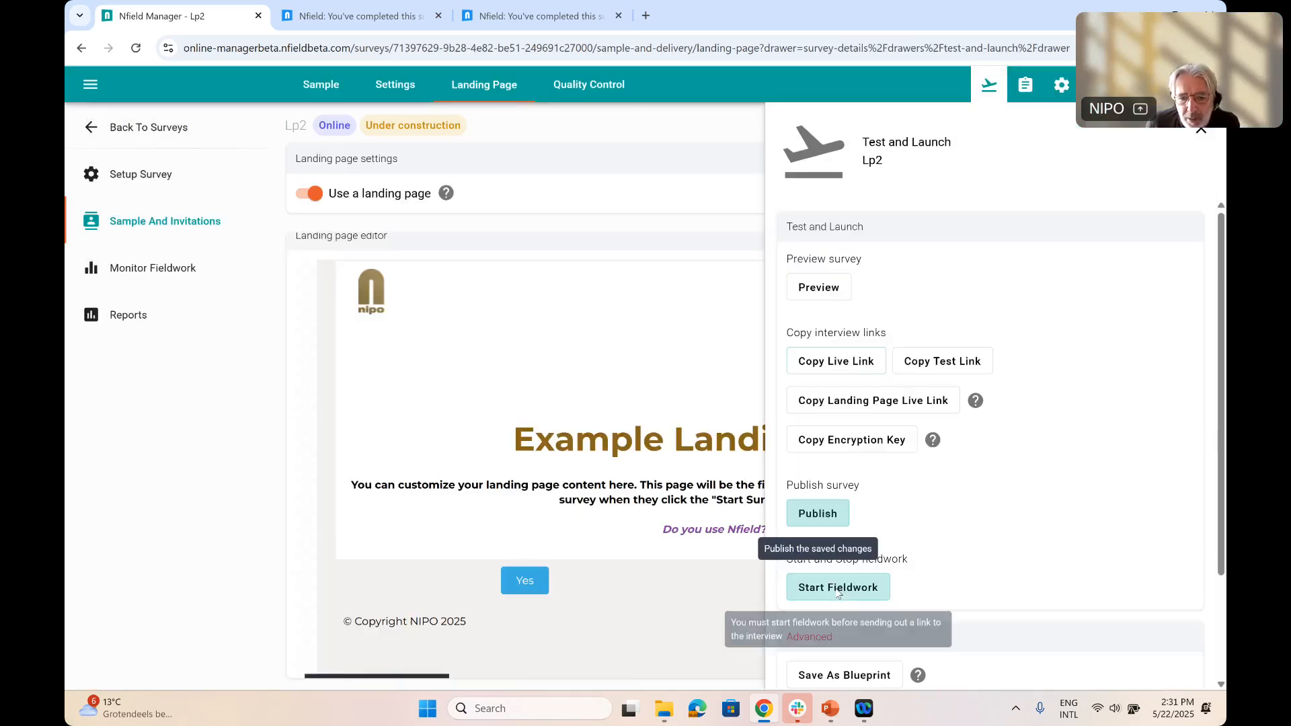
pyautogui.click(836, 589)
pyautogui.click(794, 430)
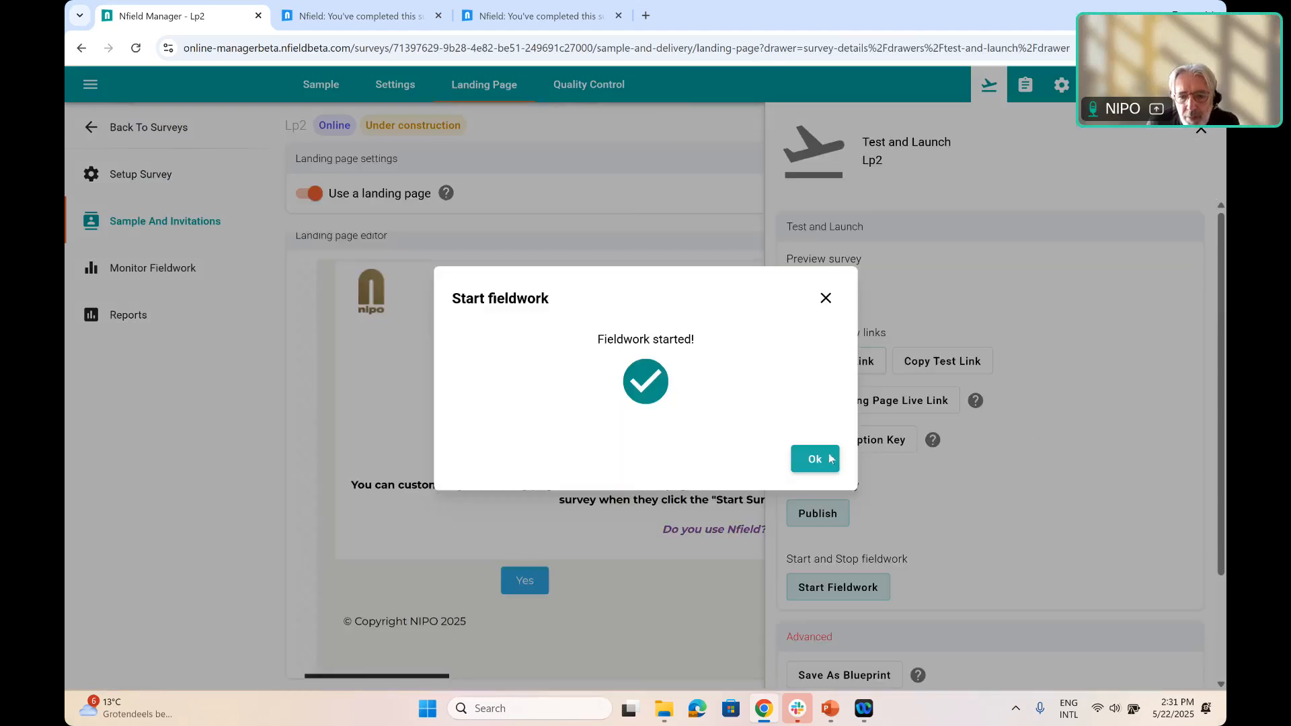
pyautogui.click(829, 459)
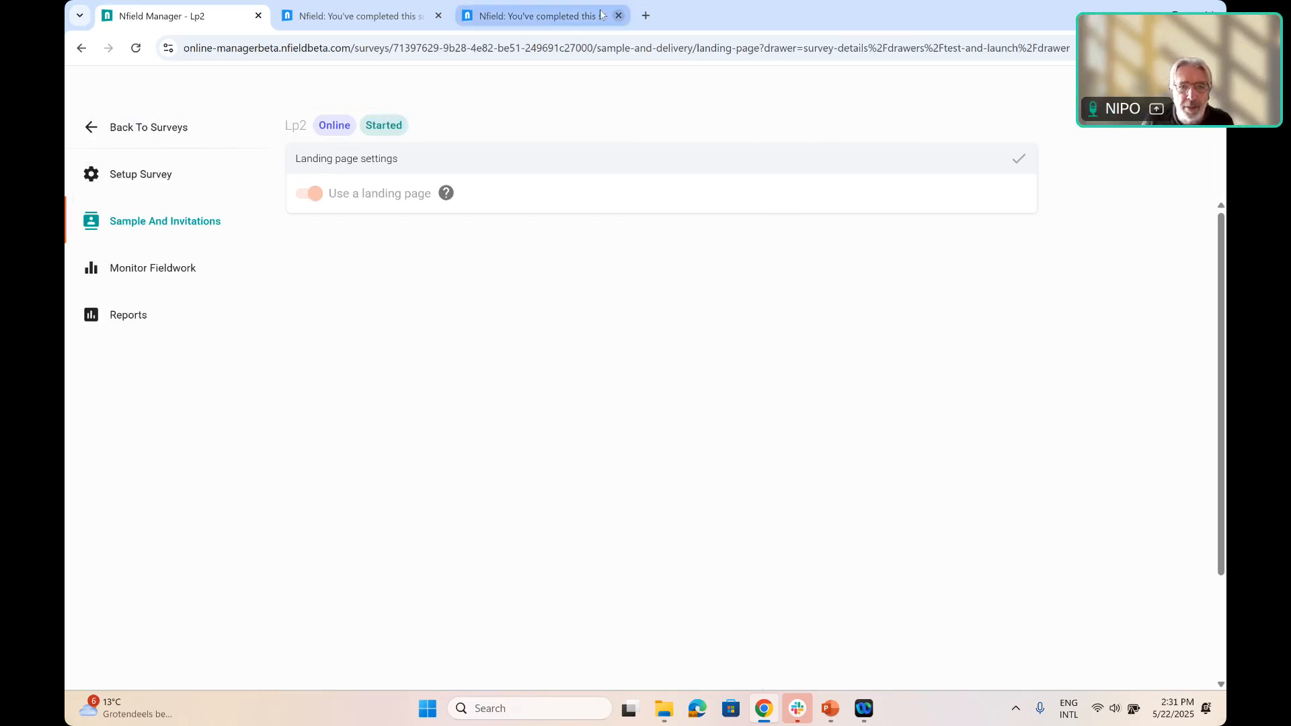
# Open Lp2's copied landing page live link in a new browser tab
pyautogui.hotkey('ctrl', 't')
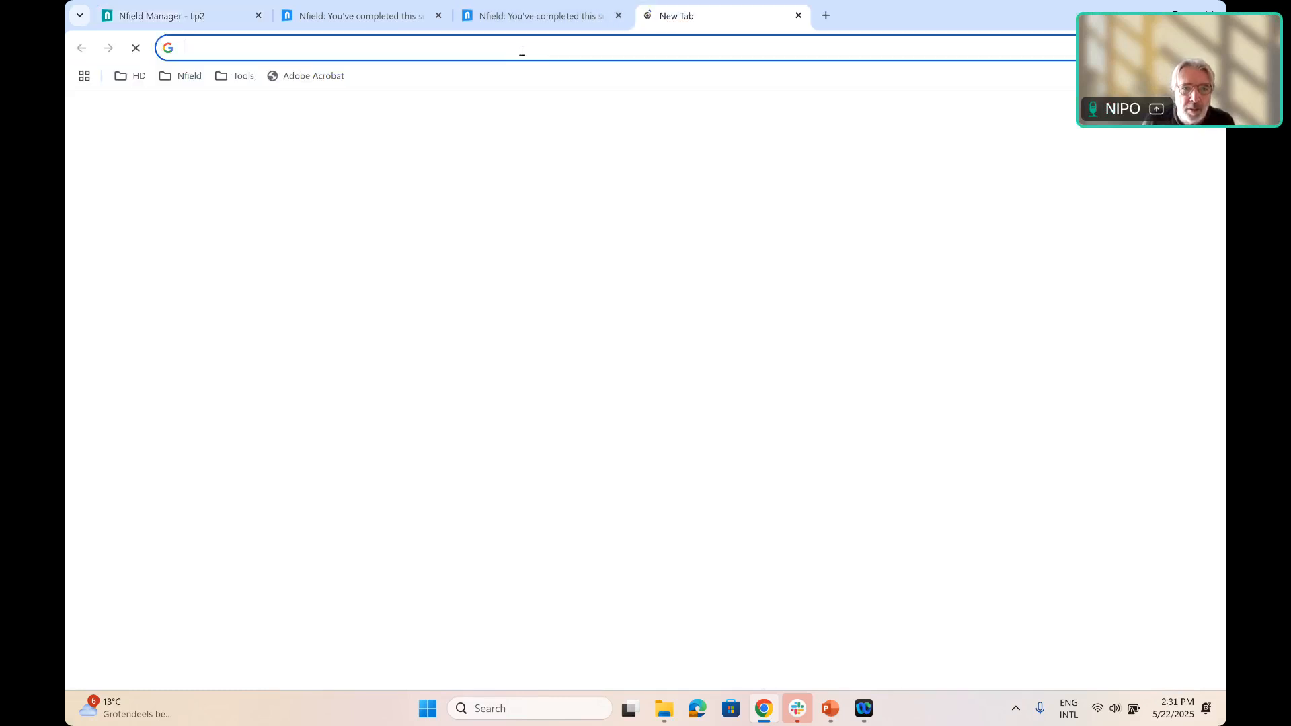
pyautogui.write('https://landing-beta.nfieldbeta.com/52nYZ/Ie4iYbBRYNIgKw6XHI3O')
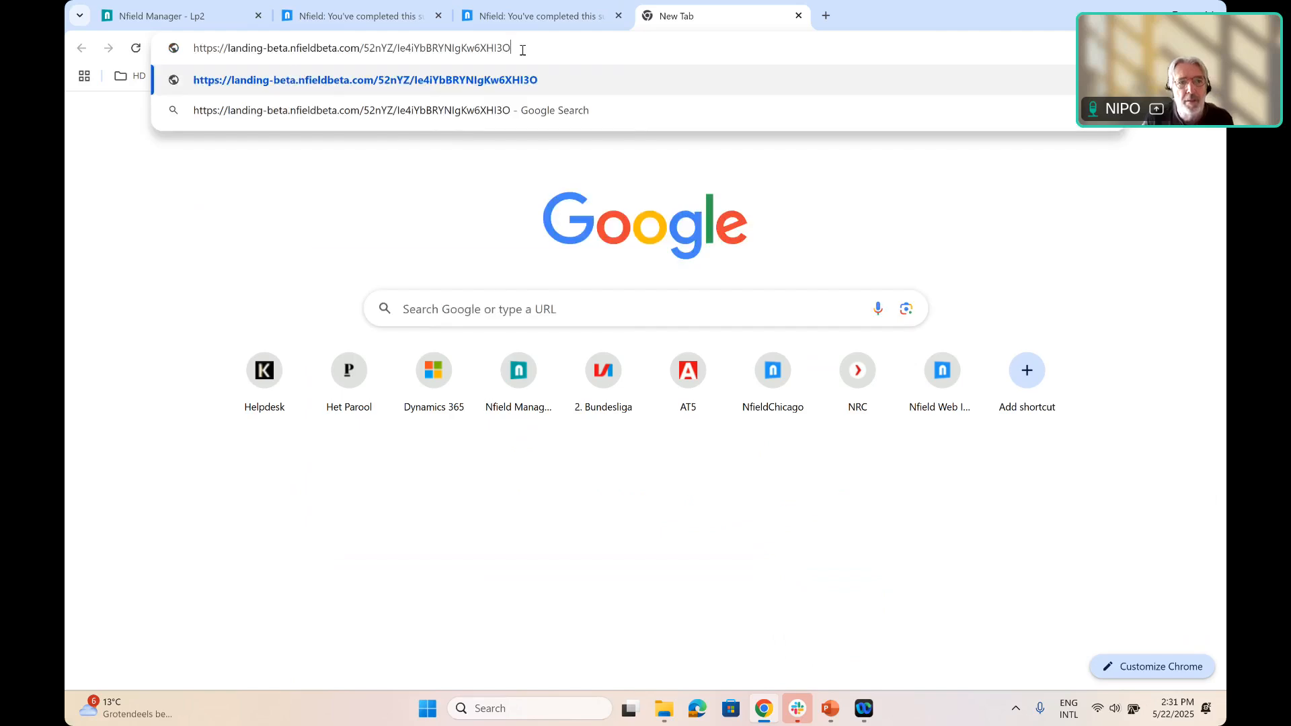
pyautogui.press('Return')
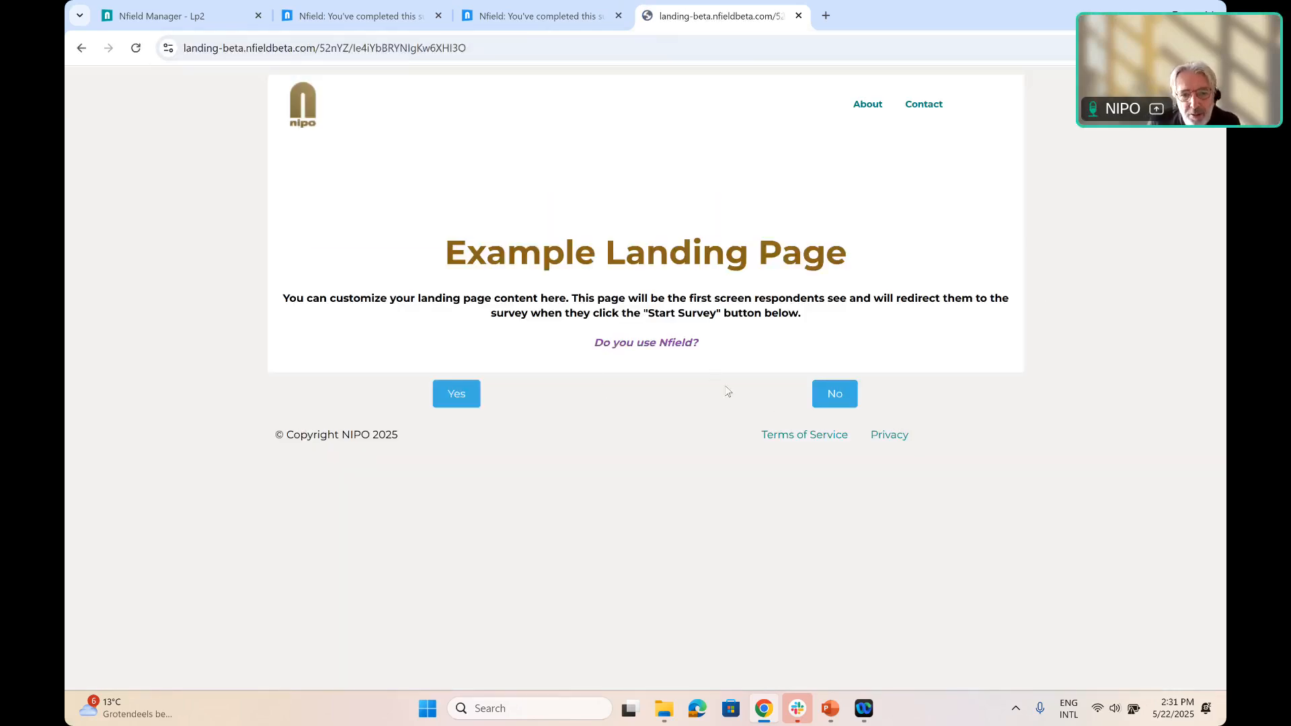
# Enter the survey through the landing page's Yes button and answer its pages until the interview is complete
pyautogui.click(464, 398)
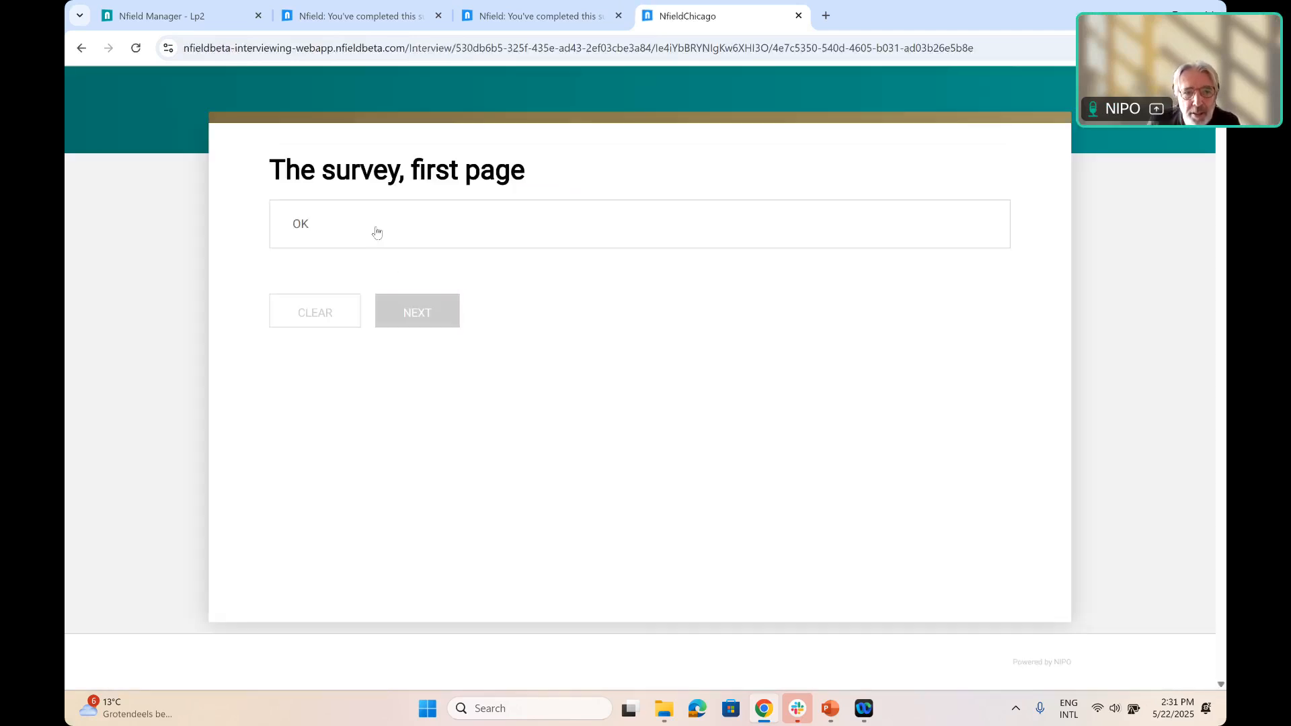
pyautogui.click(376, 232)
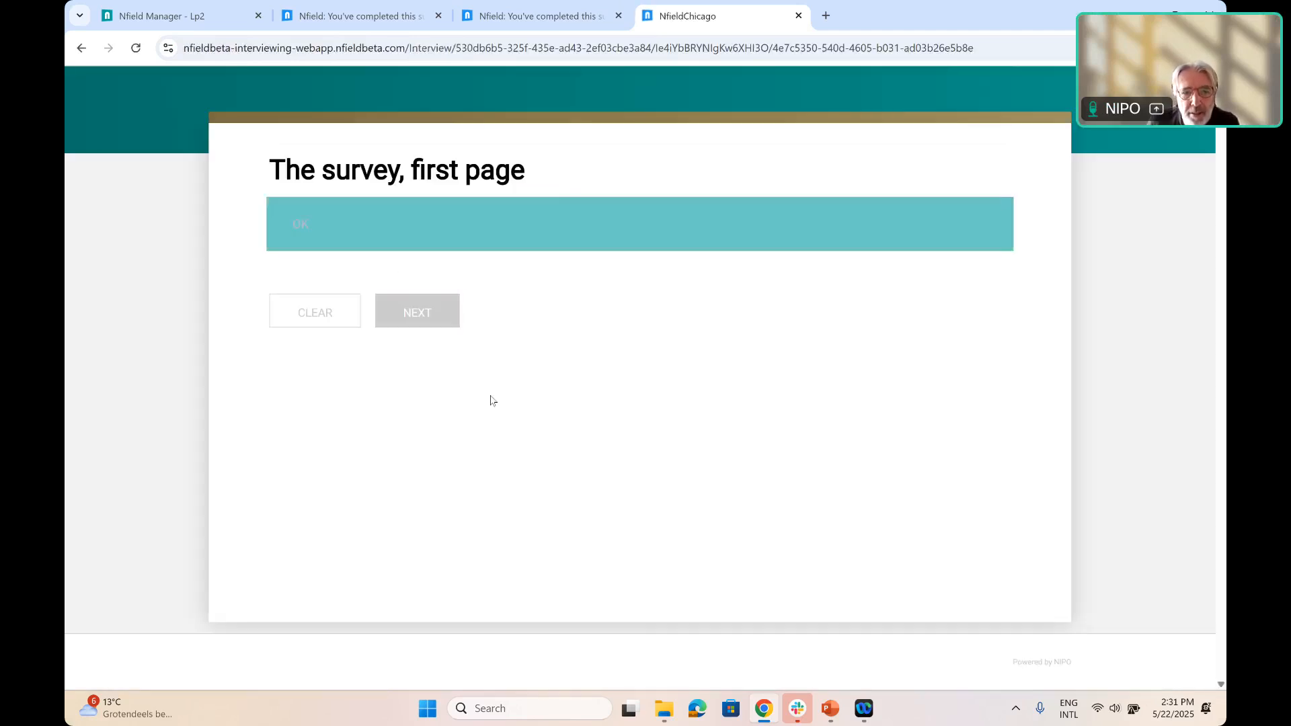
pyautogui.click(417, 310)
pyautogui.click(484, 232)
pyautogui.click(513, 317)
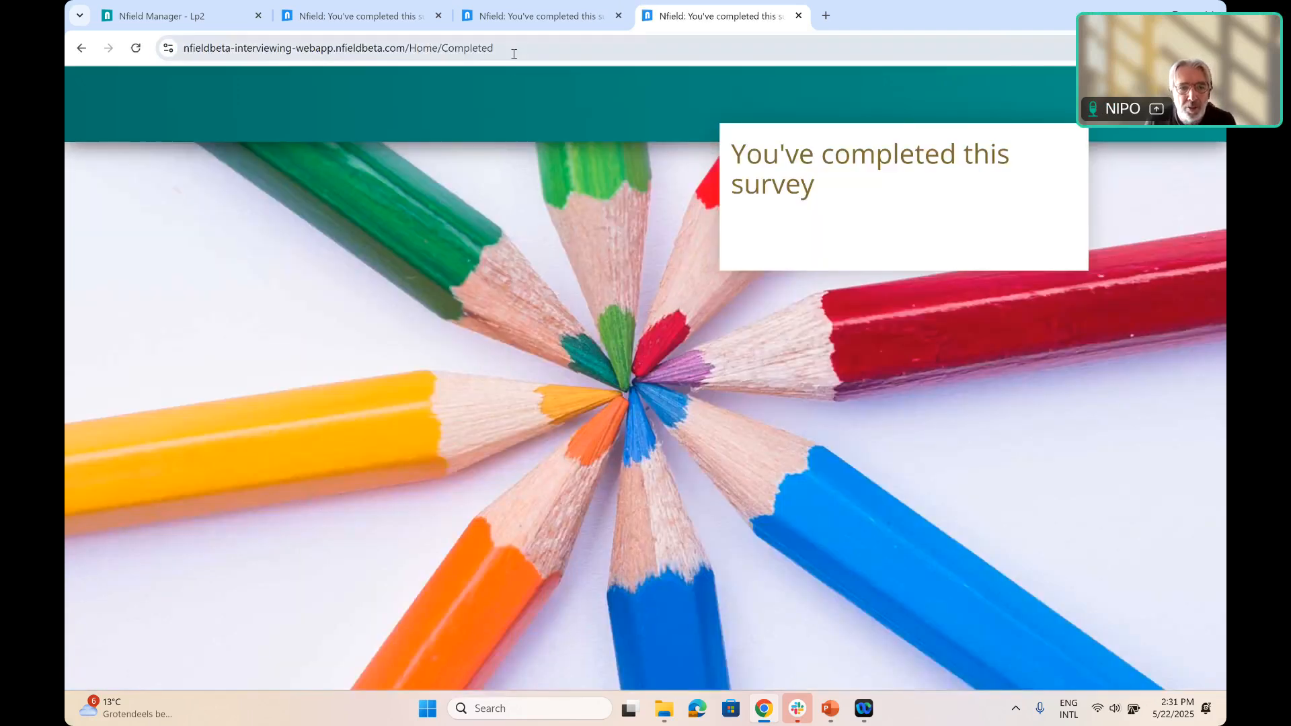
# Load the landing page live link again and test the No button
pyautogui.click(514, 52)
pyautogui.write('https://landing-beta.nfieldbeta.com/52nYZ/Ie4iYbBRYNIgKw6XHI3O')
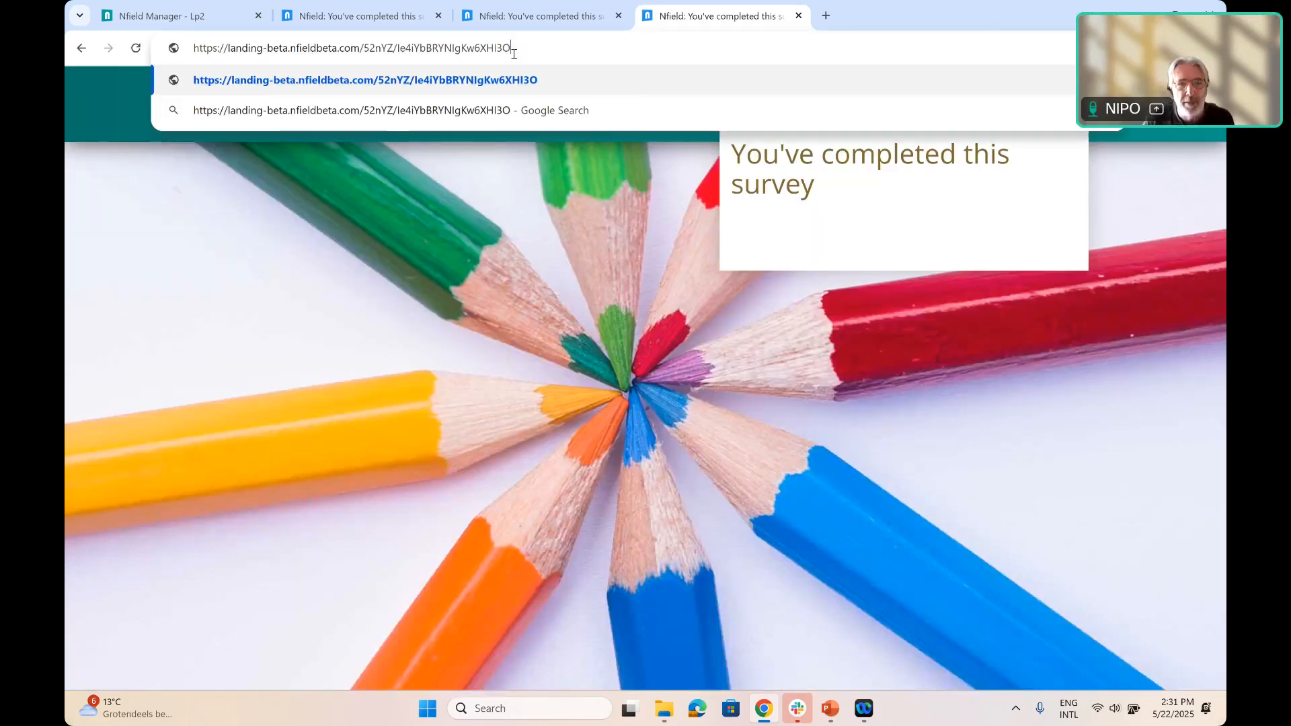
pyautogui.press('Return')
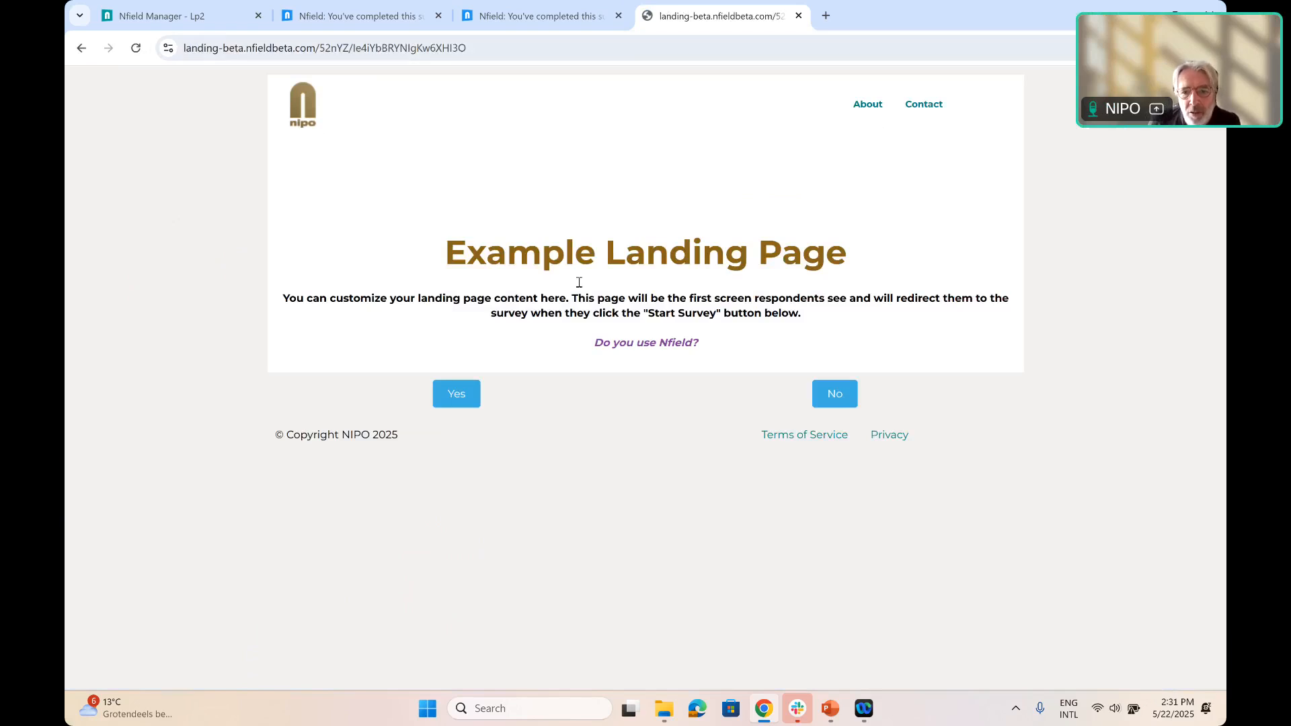
pyautogui.click(838, 406)
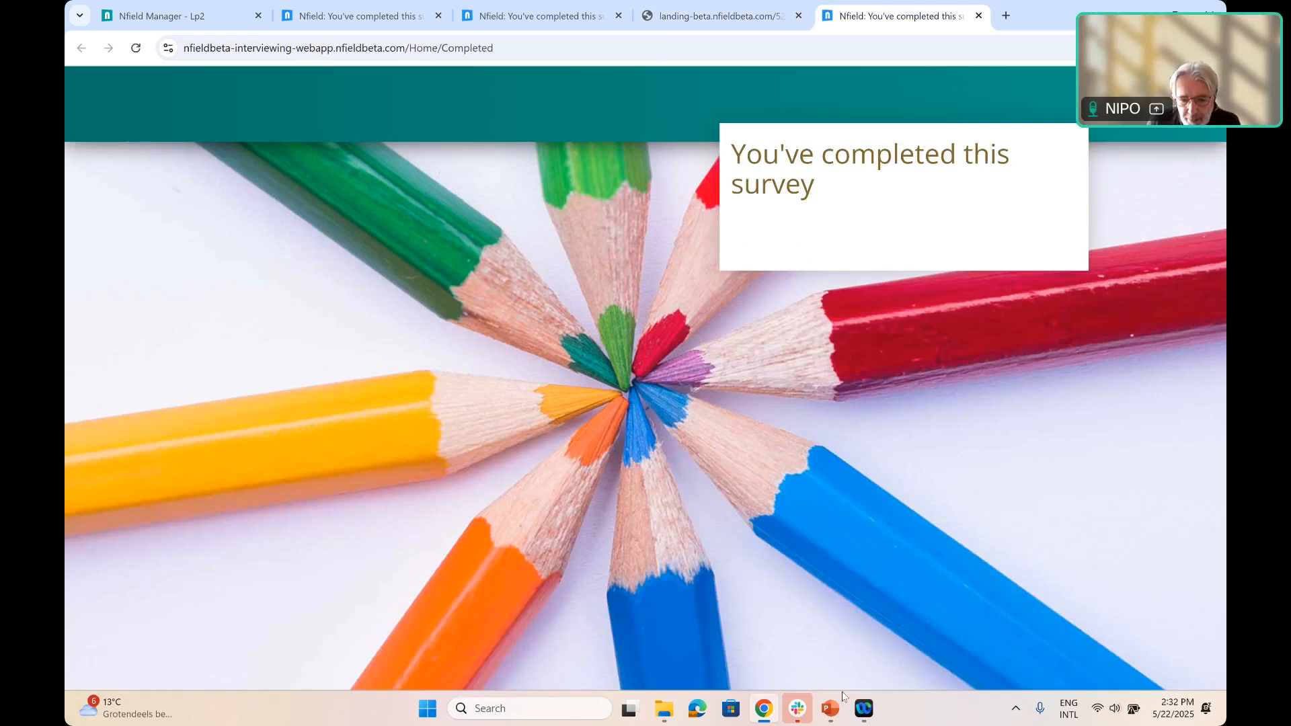
# Detach the landing page tab into its own window and close that window
pyautogui.moveTo(765, 718)
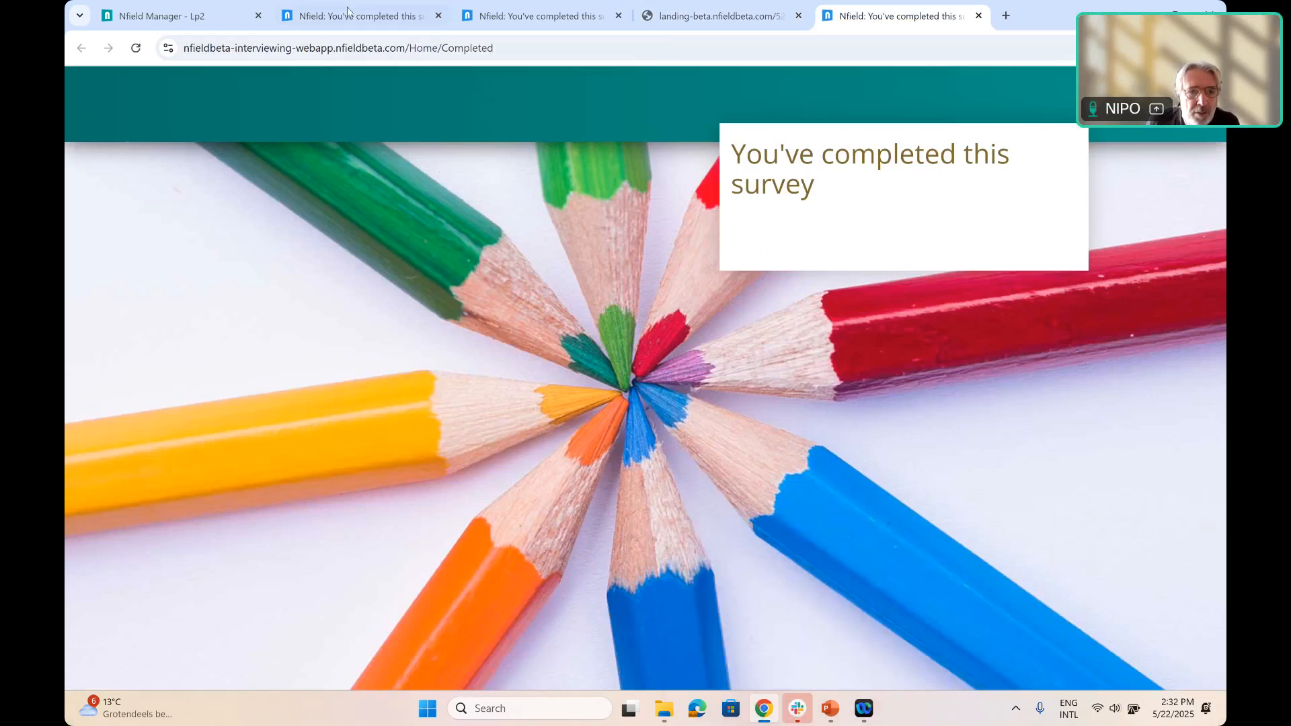
pyautogui.click(730, 16)
pyautogui.moveTo(464, 18); pyautogui.dragTo(571, 54)
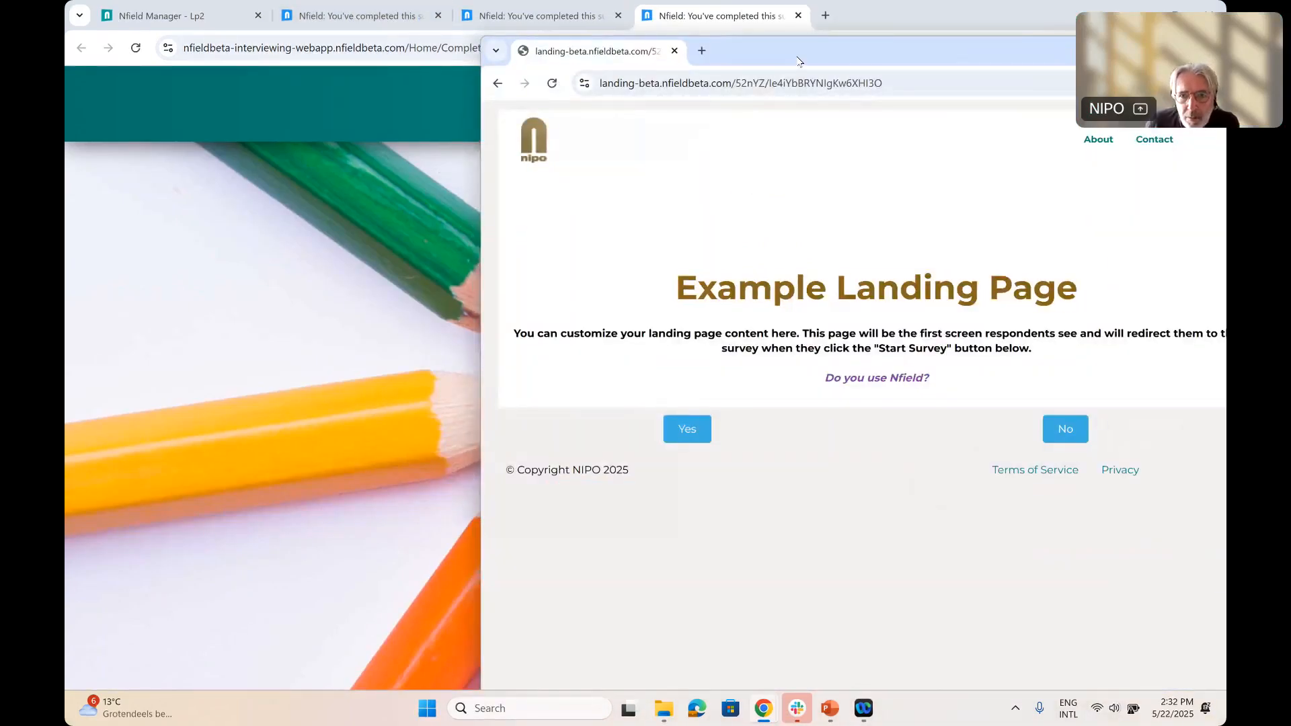
pyautogui.moveTo(798, 62); pyautogui.dragTo(556, 184)
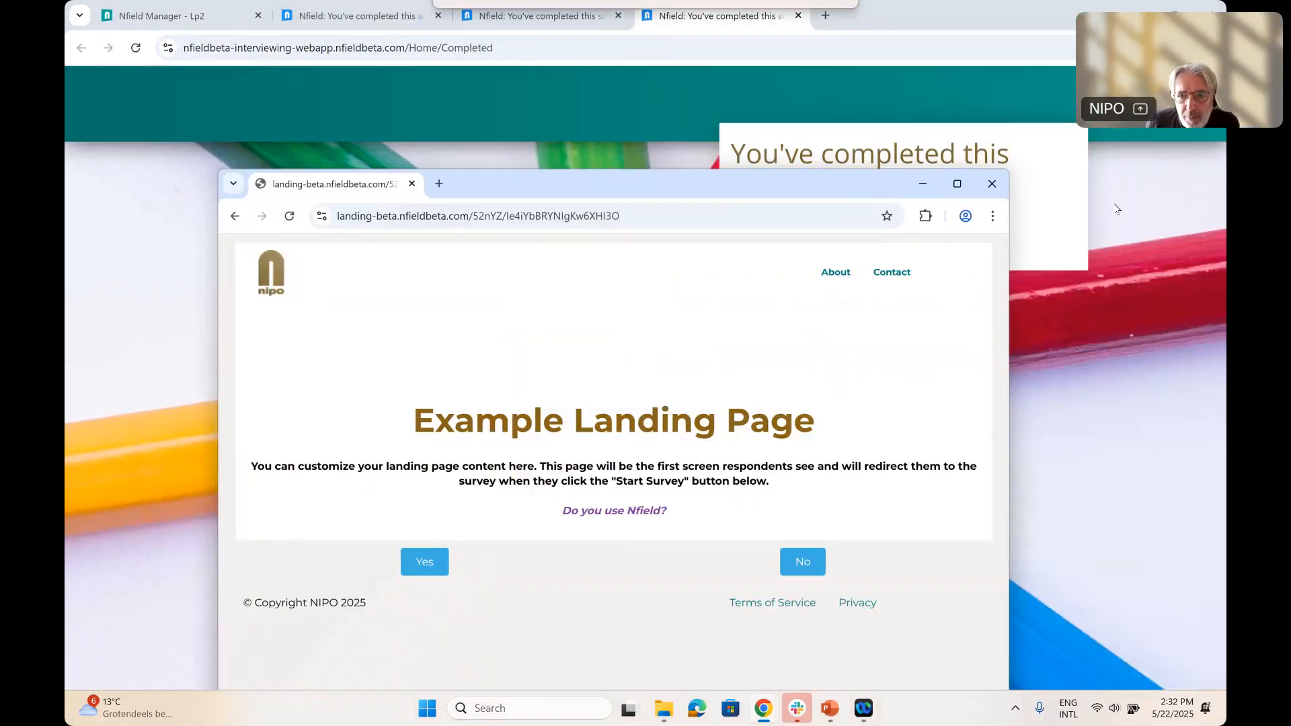
pyautogui.click(994, 182)
# Return to survey Lp2 in Nfield Manager with the browser window maximized and close the test and launch options
pyautogui.doubleClick(848, 17)
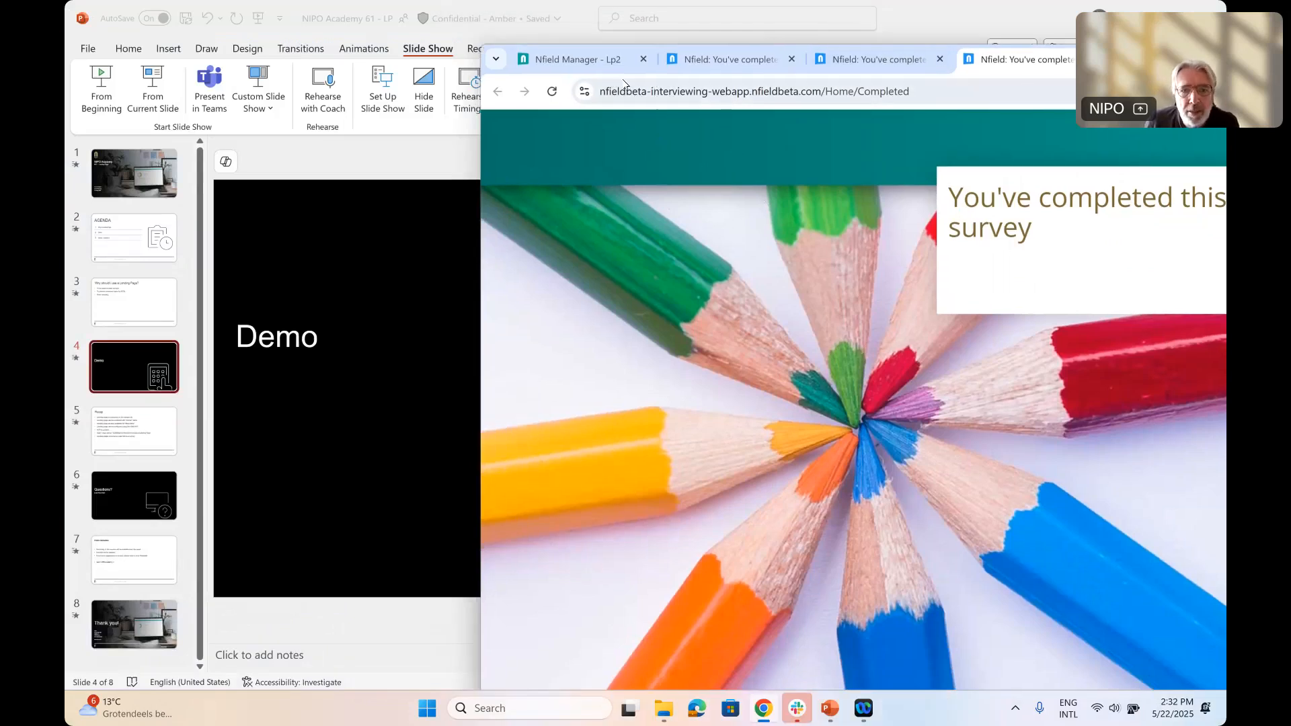
pyautogui.click(606, 62)
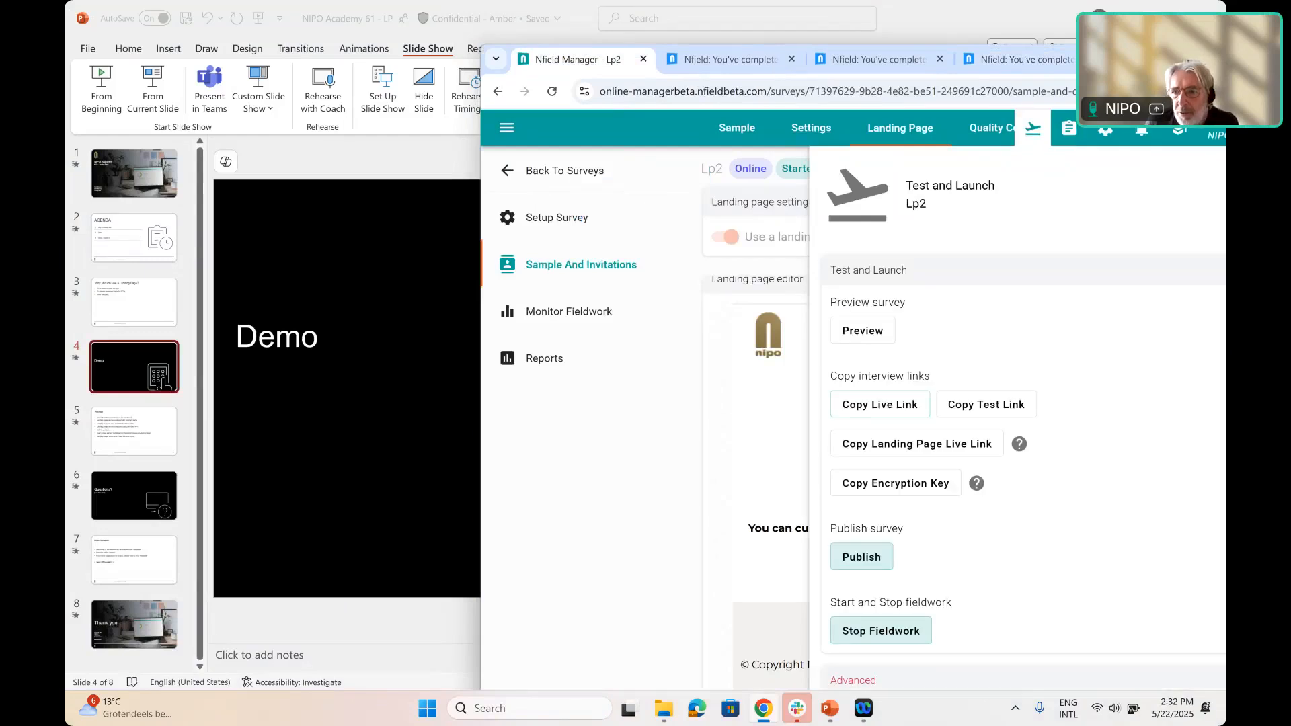
pyautogui.click(1216, 58)
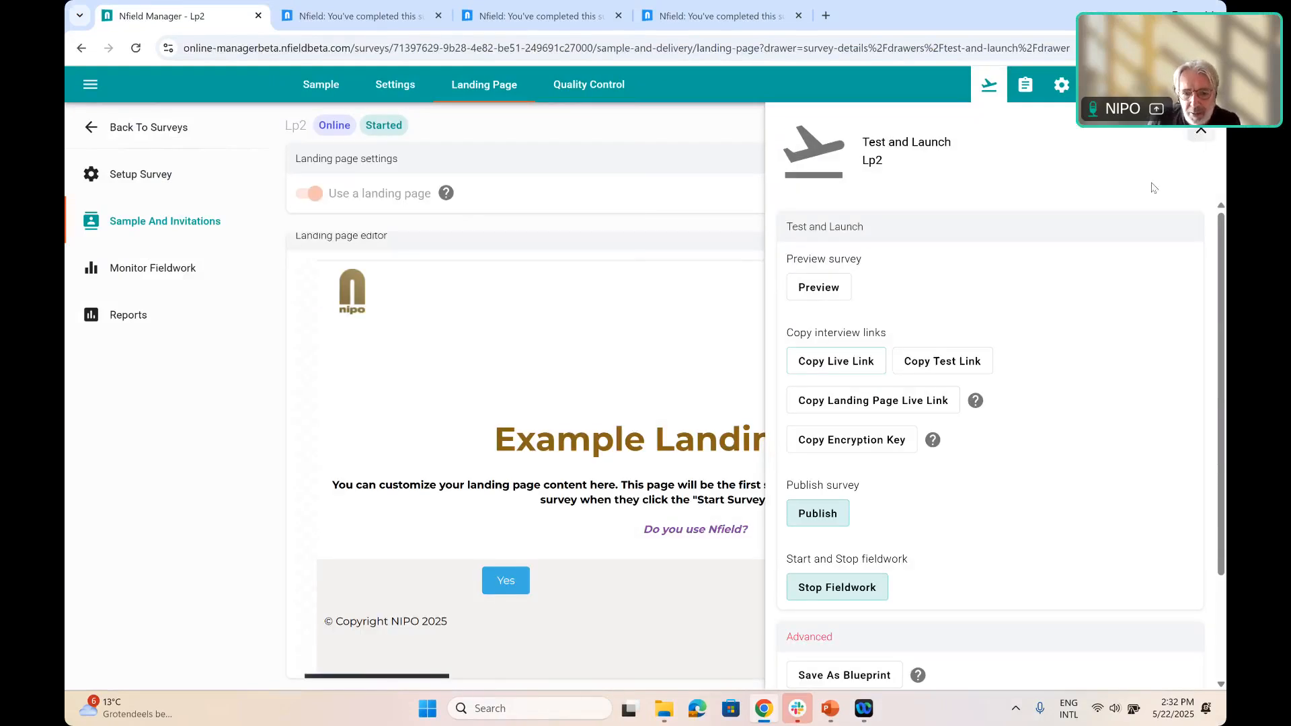
pyautogui.click(1201, 131)
pyautogui.click(879, 656)
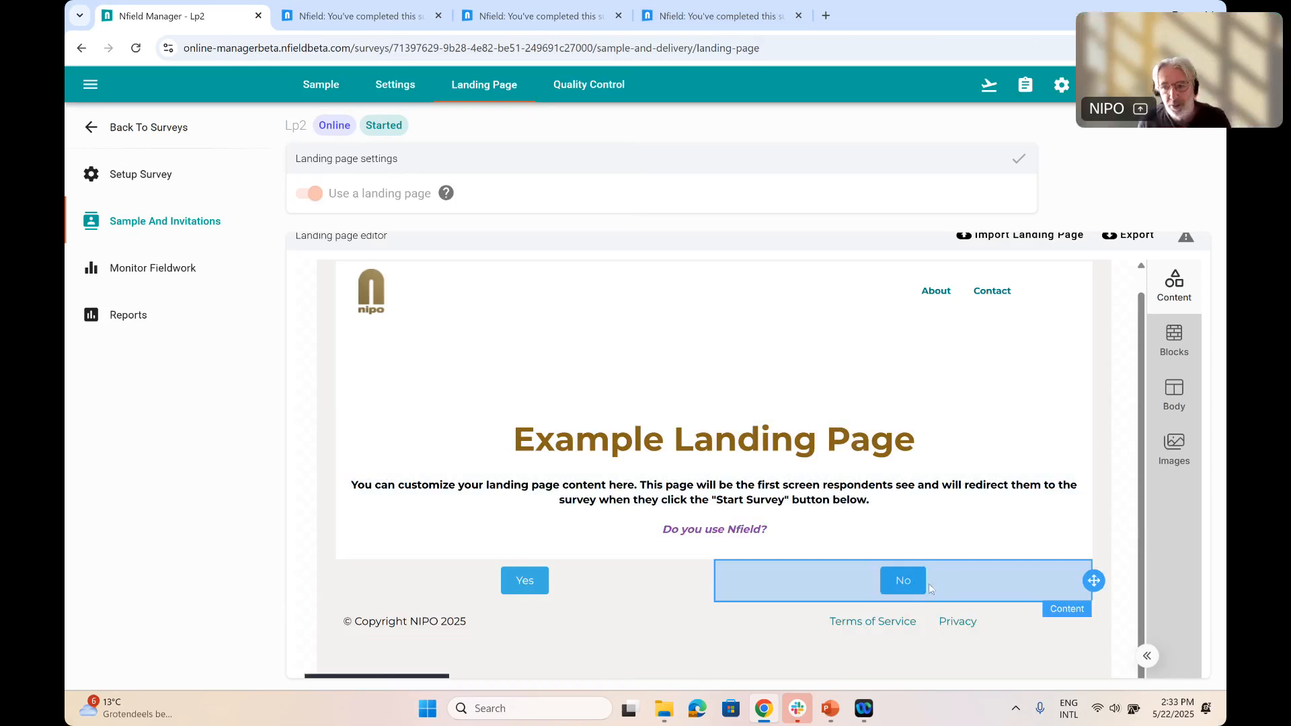
pyautogui.click(851, 551)
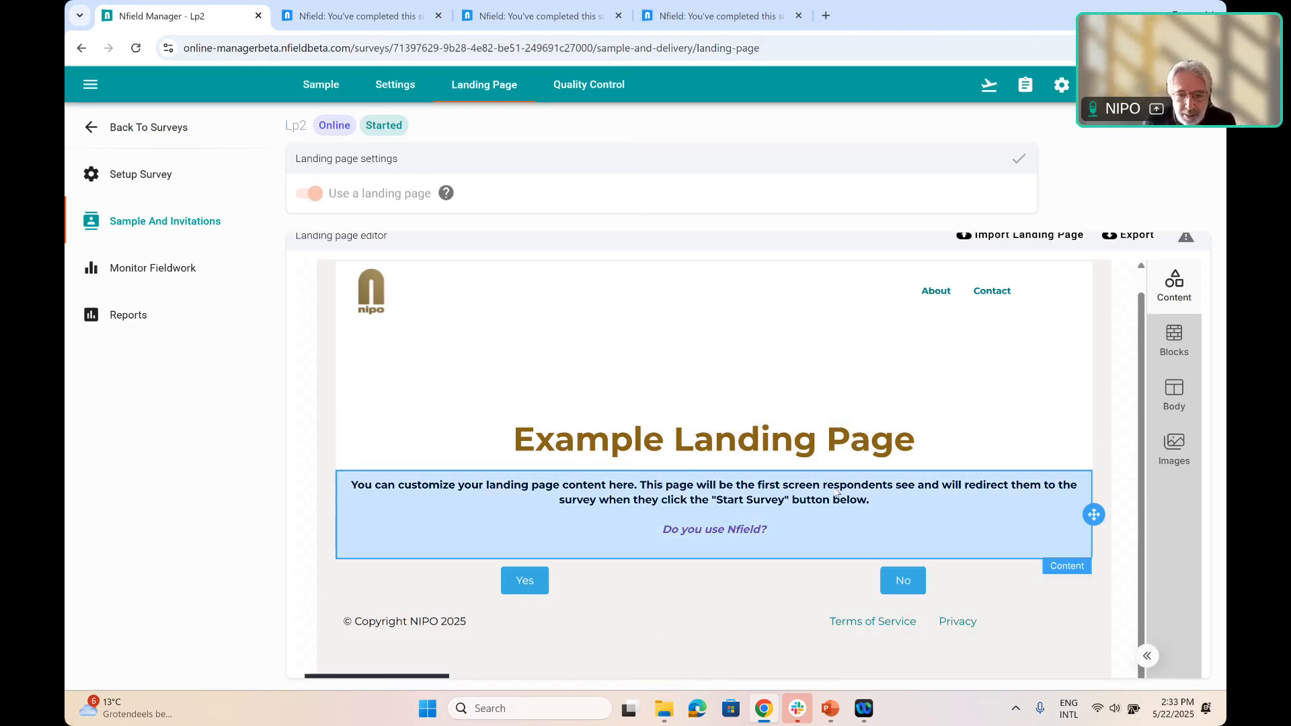
pyautogui.click(852, 404)
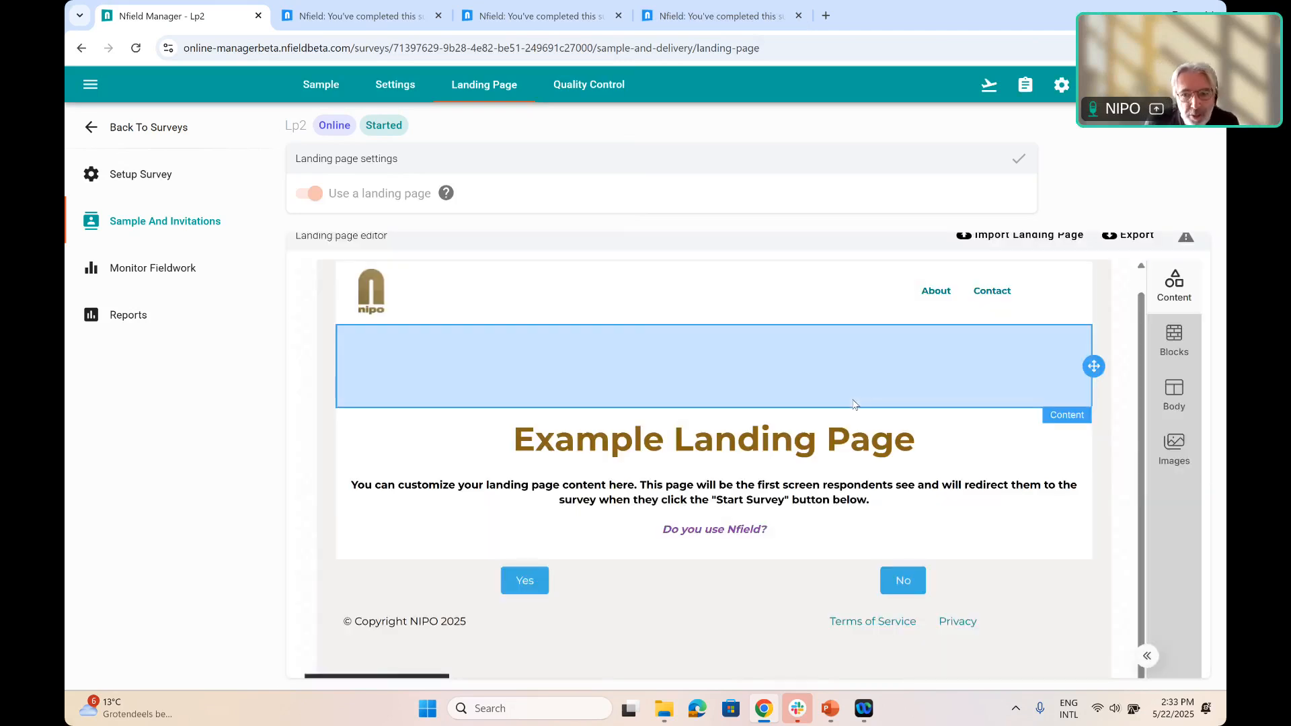
pyautogui.click(971, 436)
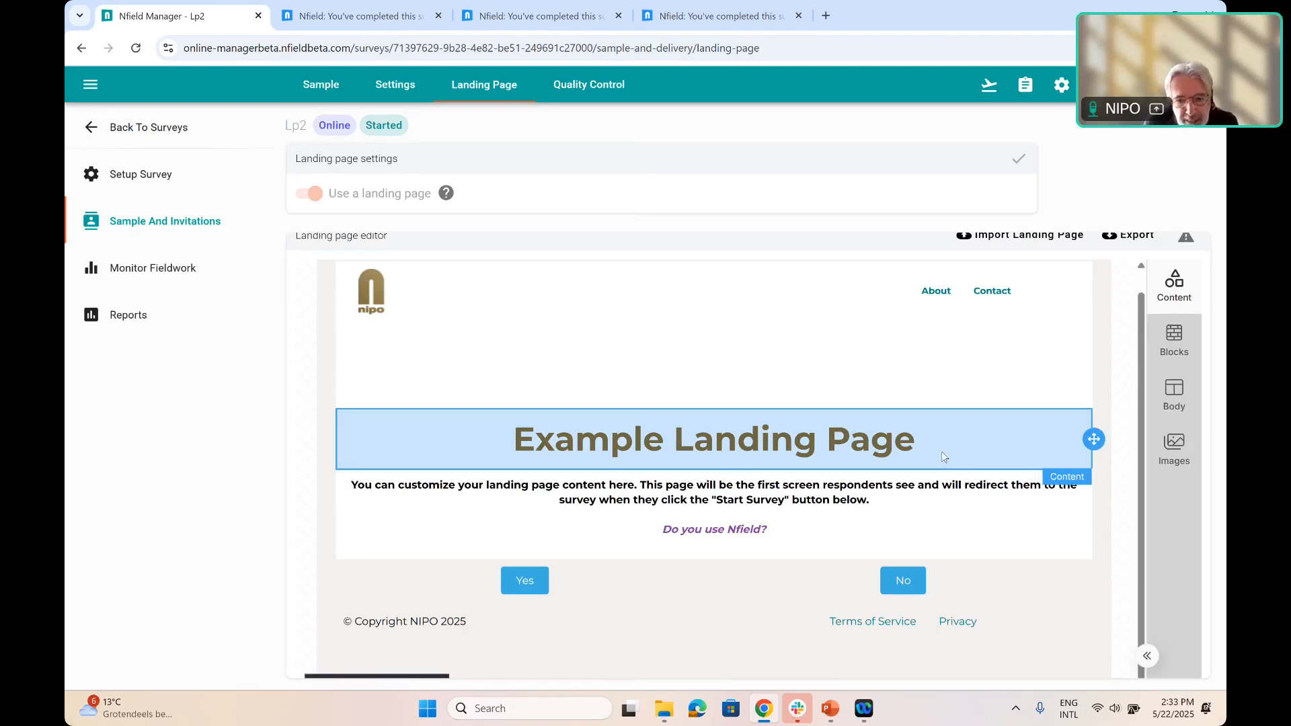
pyautogui.click(808, 603)
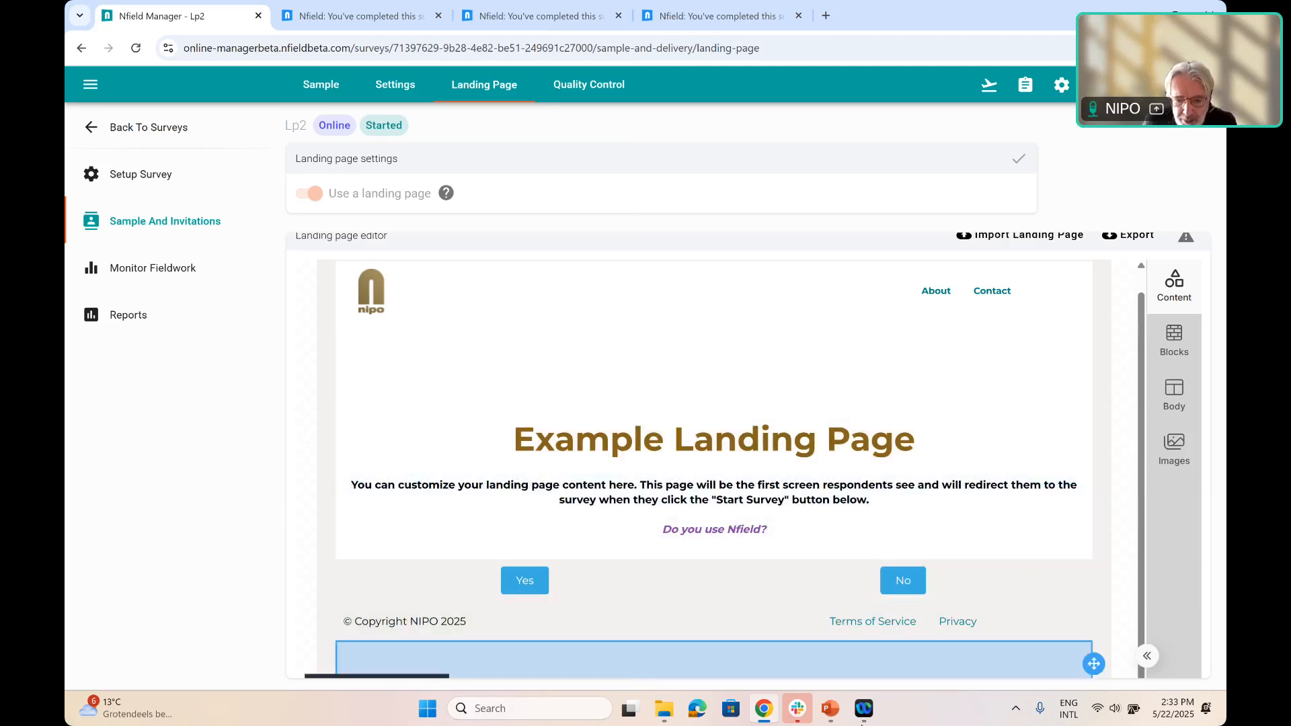
# Switch to the PowerPoint presentation and start the slide show from the current Demo slide
pyautogui.click(830, 605)
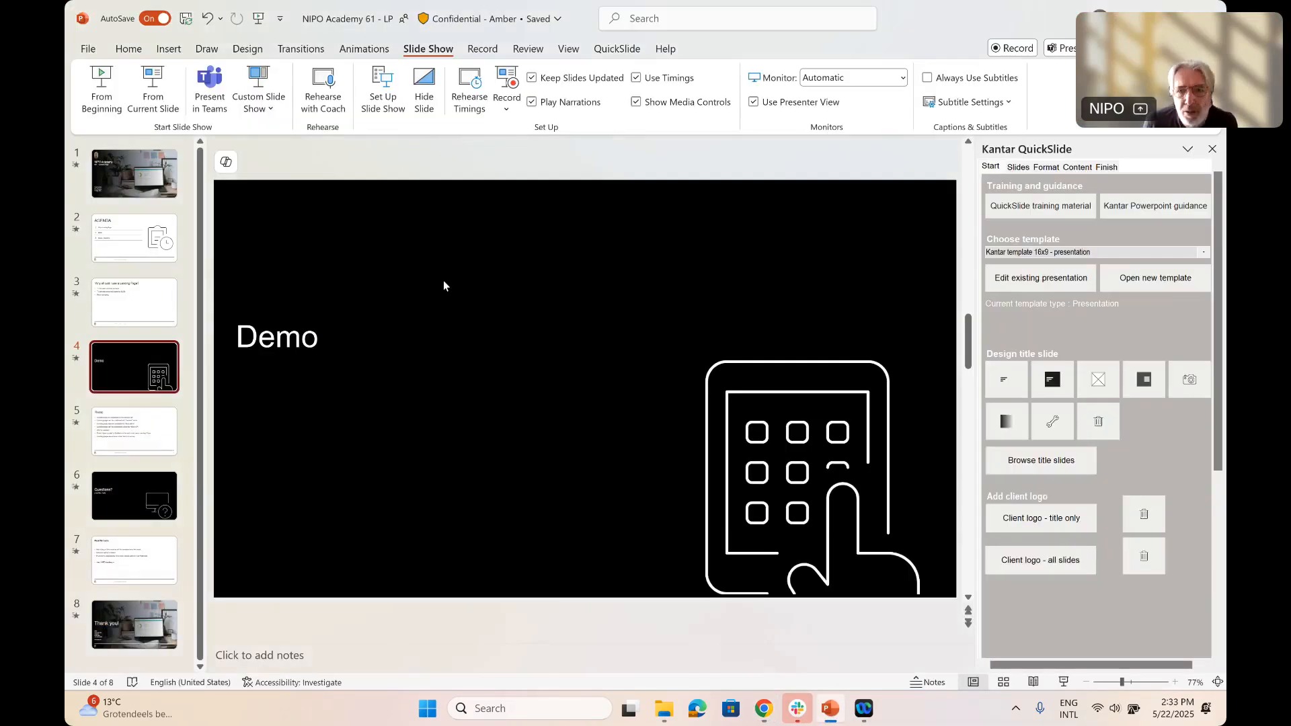
pyautogui.click(150, 80)
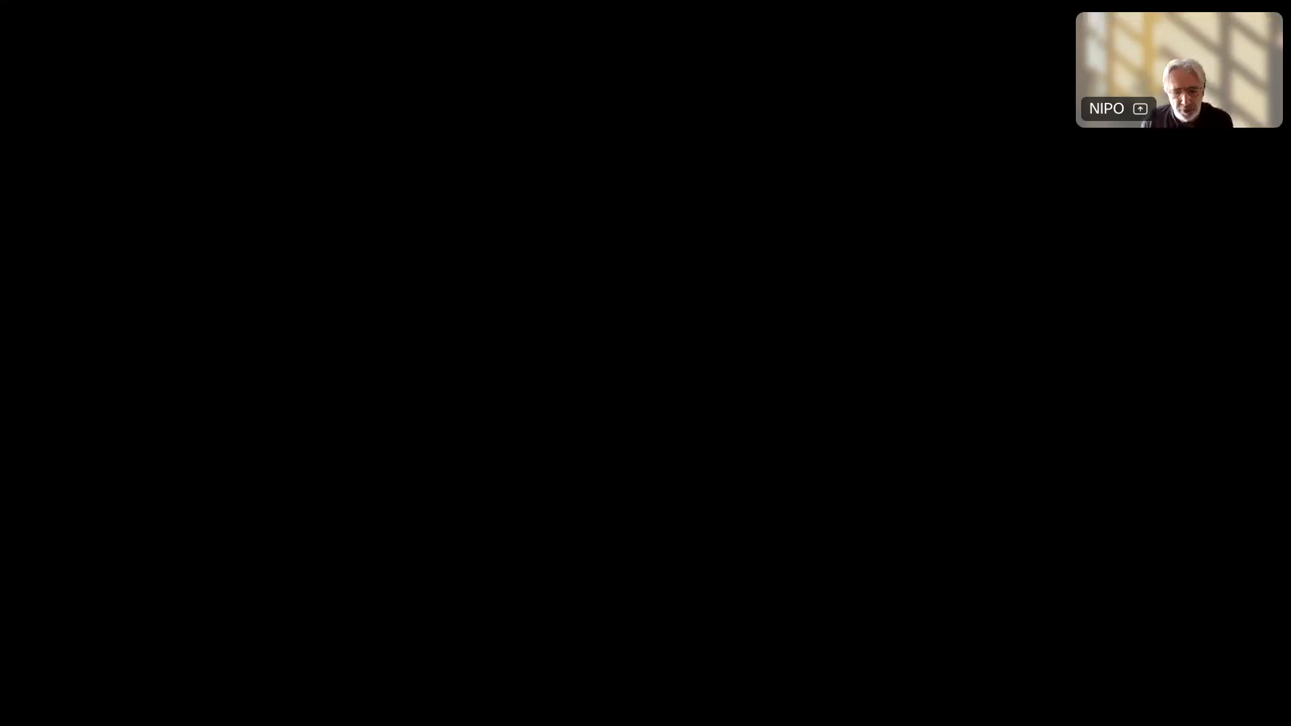